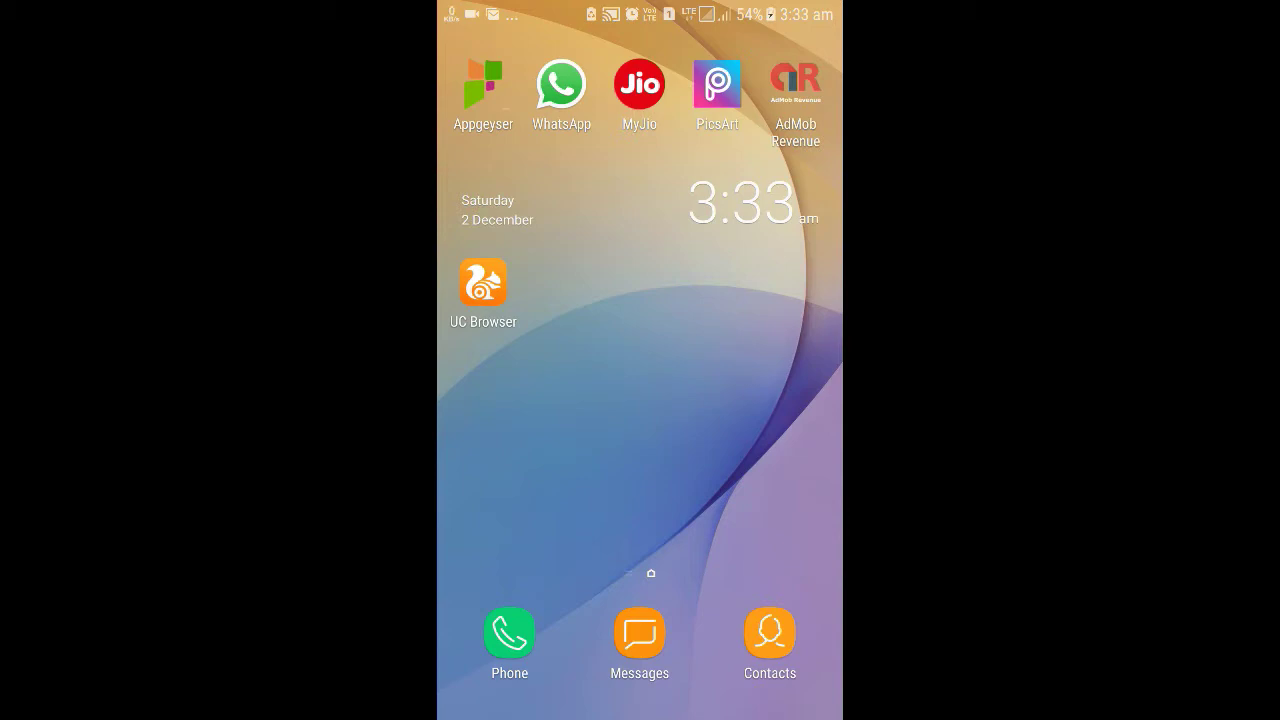
# - Swipe up on the home screen to show the app drawer with Settings and Play Store
pyautogui.moveTo(721, 682)
pyautogui.mouseDown()
pyautogui.moveTo(743, 557)
pyautogui.moveTo(727, 680)
pyautogui.mouseUp()
pyautogui.moveTo(716, 690); pyautogui.dragTo(755, 510)
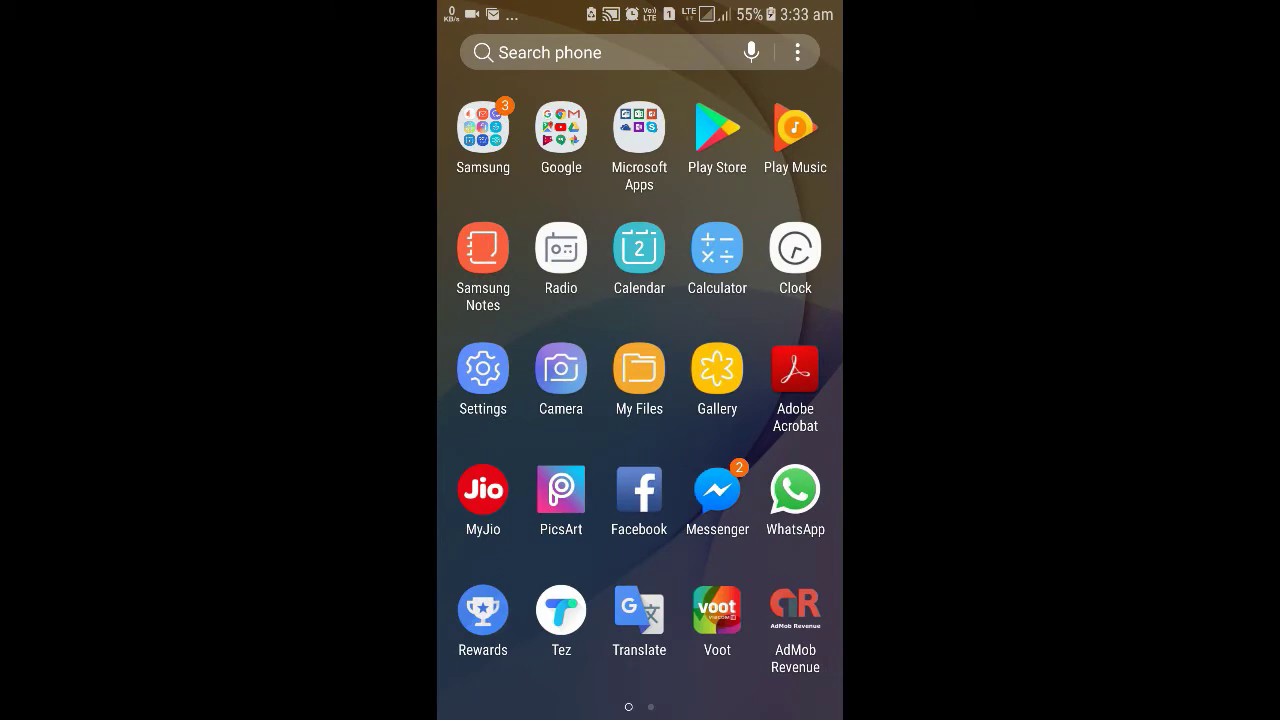
# - Search the Play Store for 'appge' and open Appgeyser - Free App Creator
pyautogui.click(717, 128)
pyautogui.click(600, 60)
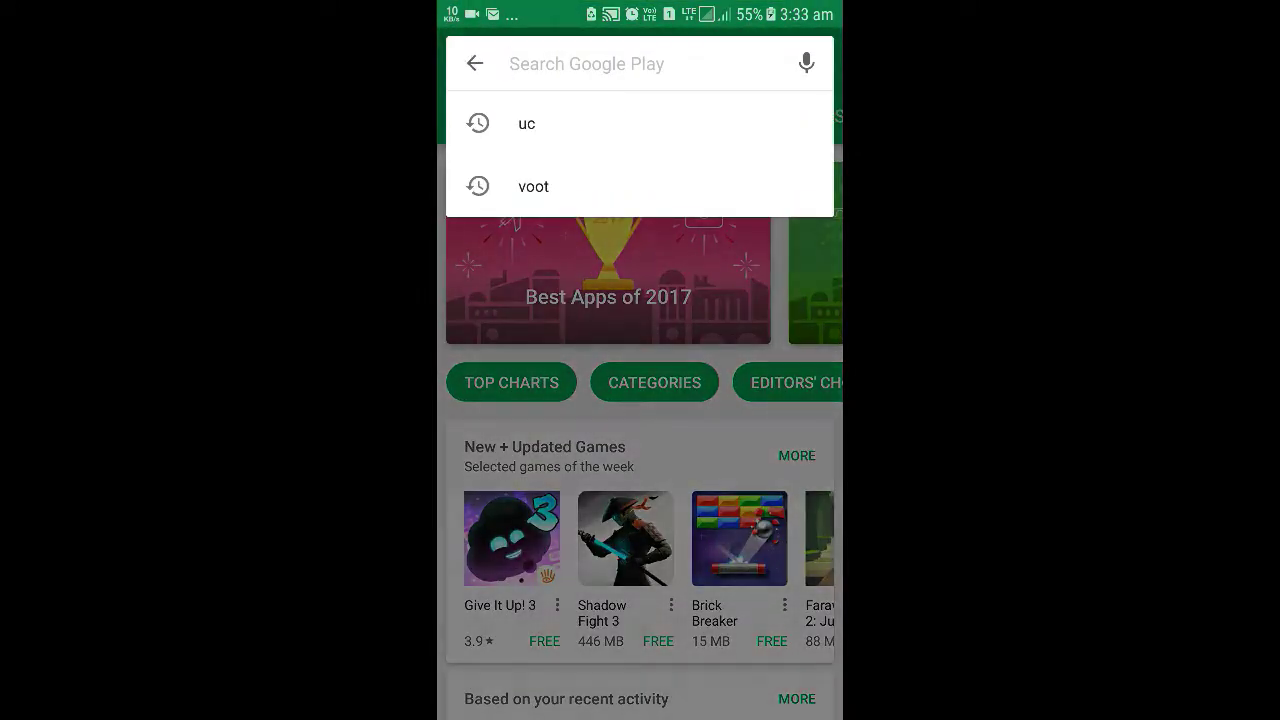
pyautogui.write('a')
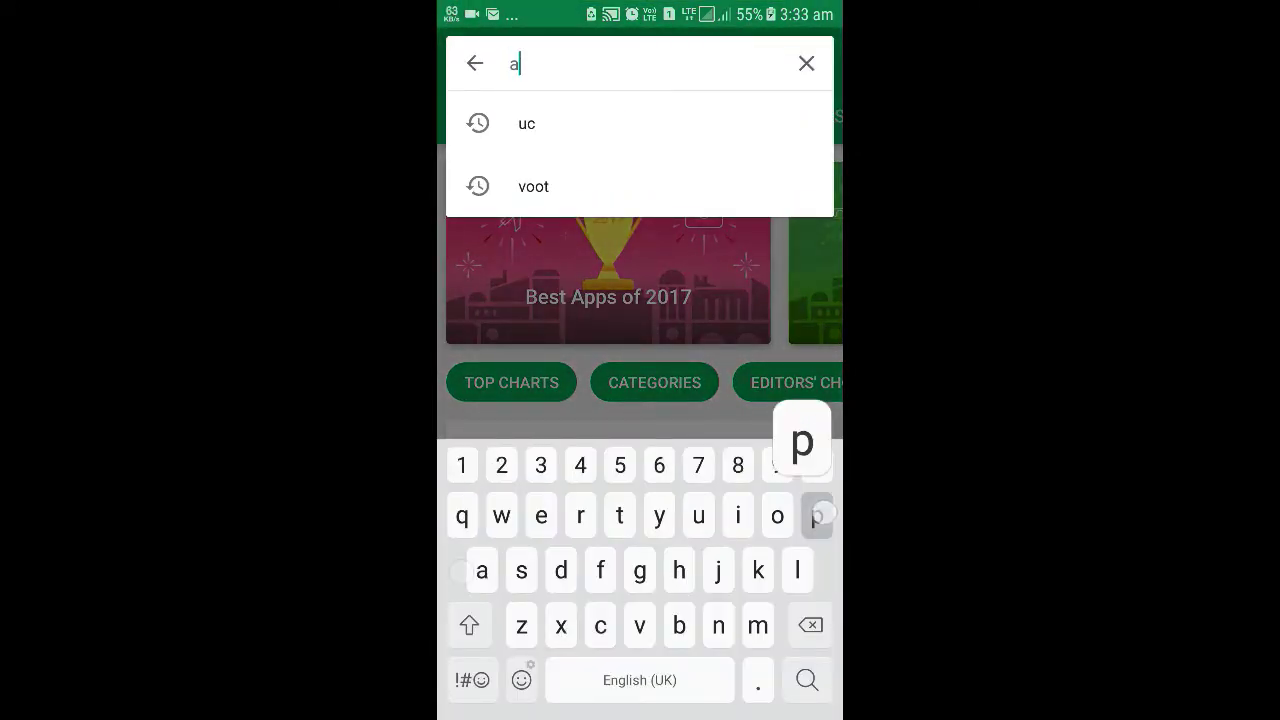
pyautogui.write('ppg')
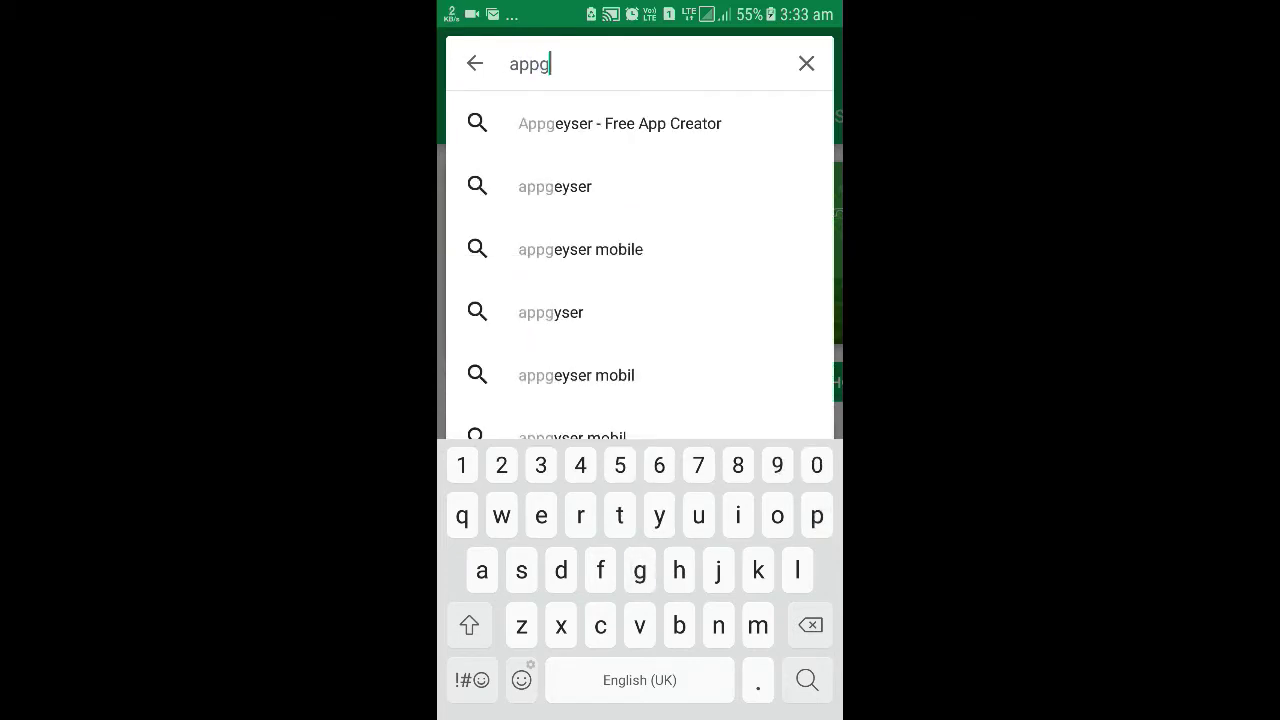
pyautogui.write('e')
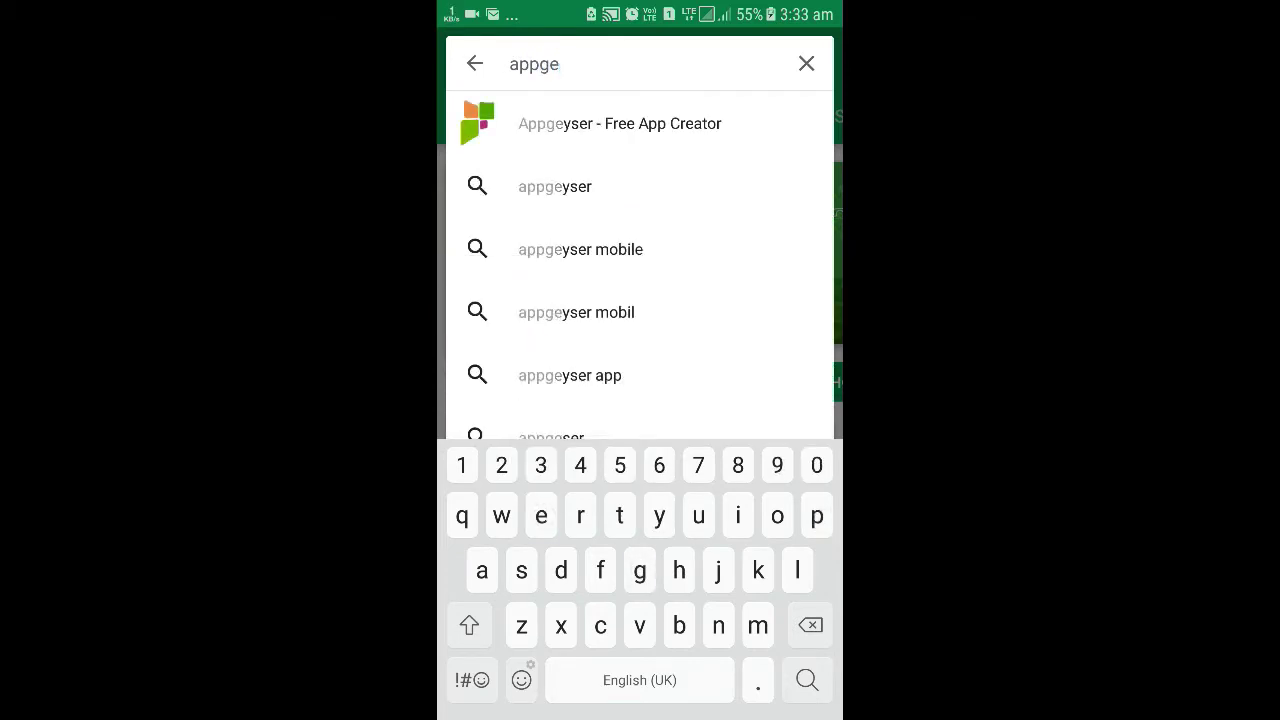
pyautogui.click(620, 123)
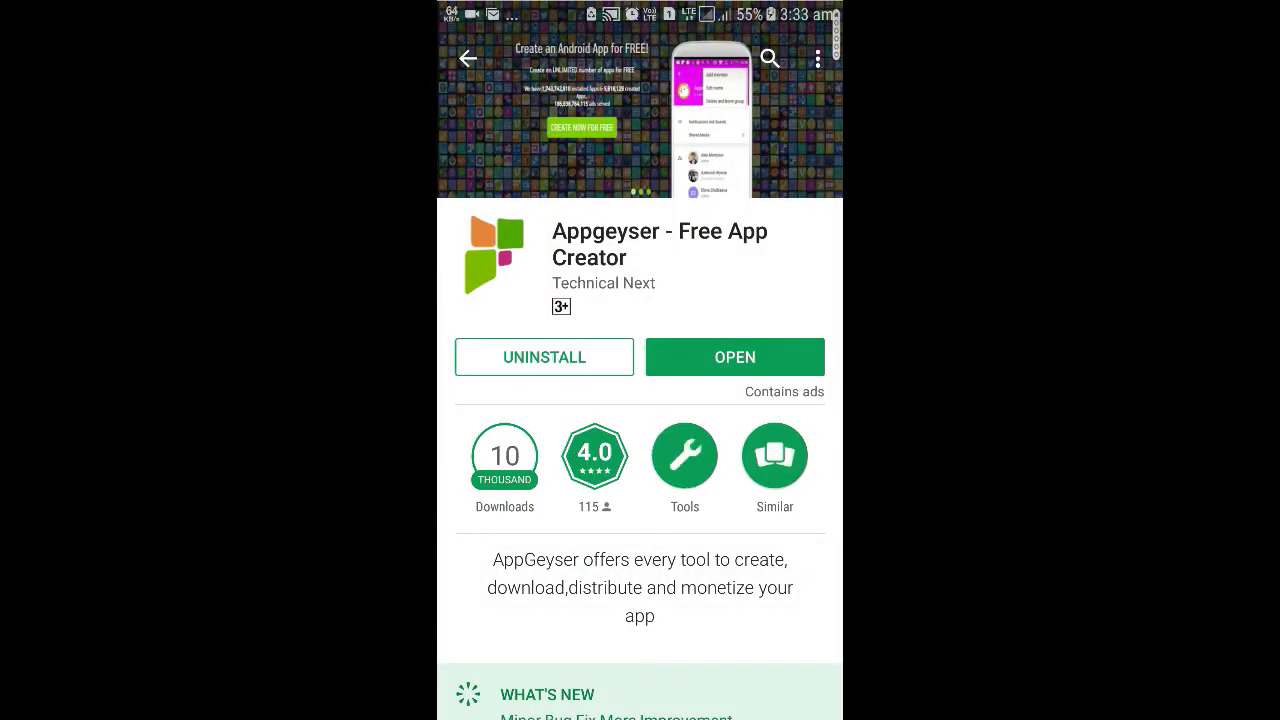
pyautogui.click(738, 238)
# - Launch Appgeyser from its store page and go to the Sign in page
pyautogui.click(785, 356)
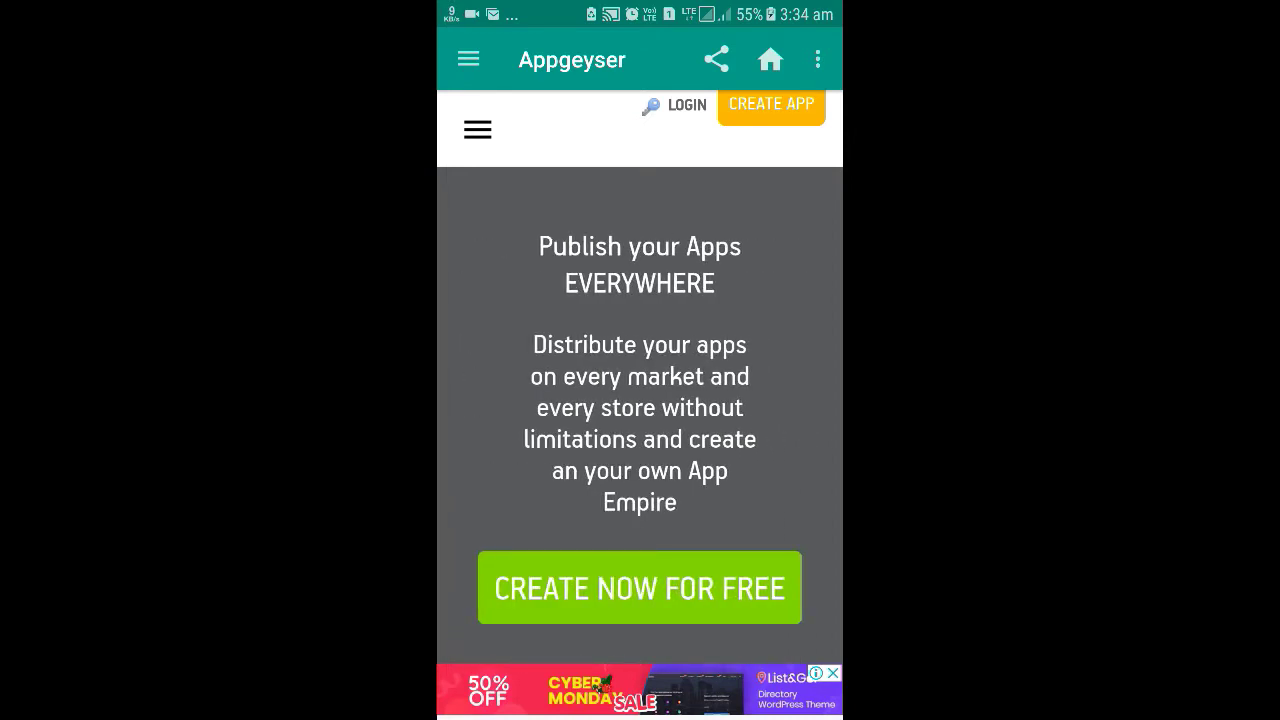
pyautogui.click(675, 105)
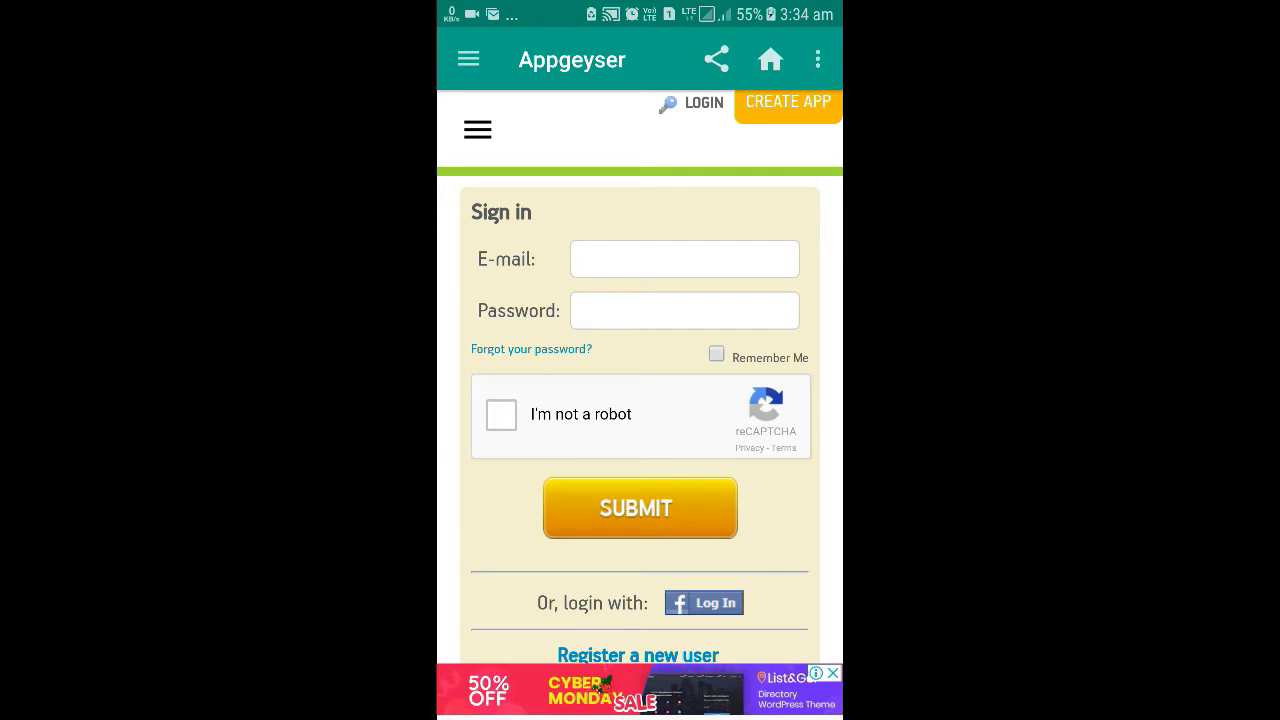
# - Log in to Appgeyser with the linked Facebook account to reach the template gallery
pyautogui.click(787, 472)
pyautogui.click(698, 653)
pyautogui.click(712, 592)
pyautogui.click(694, 657)
pyautogui.click(692, 673)
pyautogui.click(702, 609)
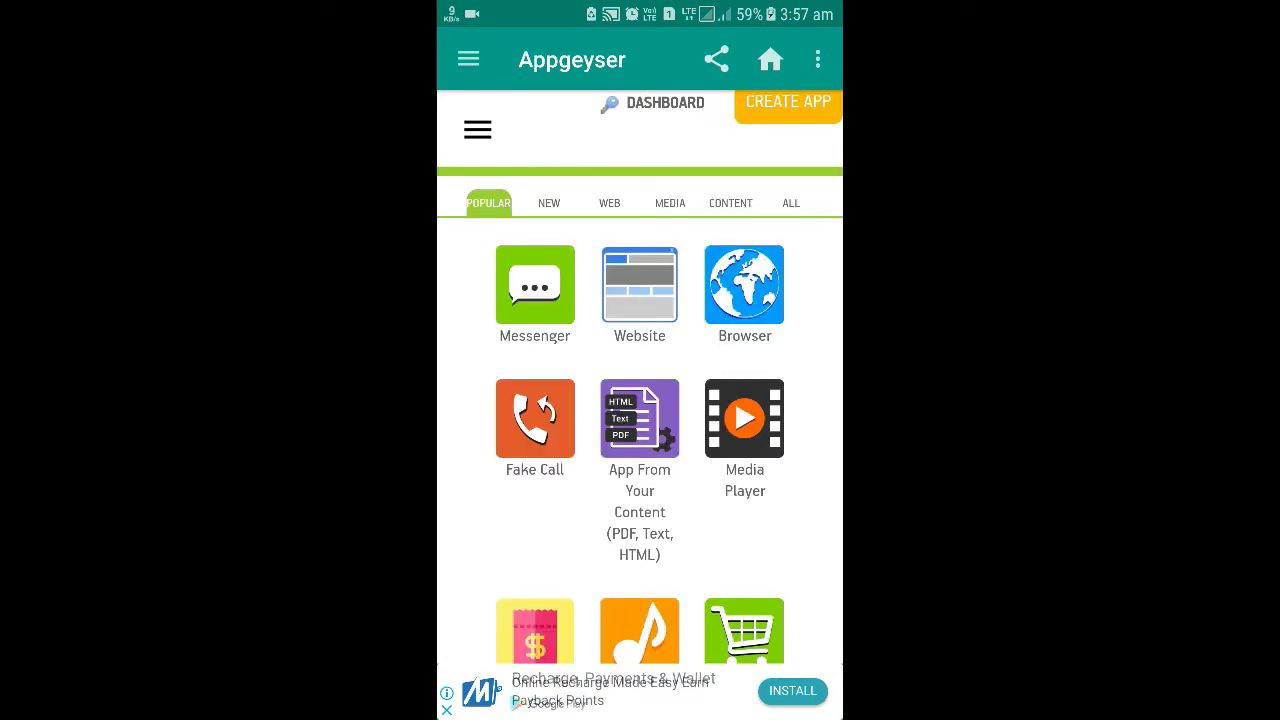
# - Pick the Media Player template and dismiss the full-screen ad to reach its creation form
pyautogui.click(744, 418)
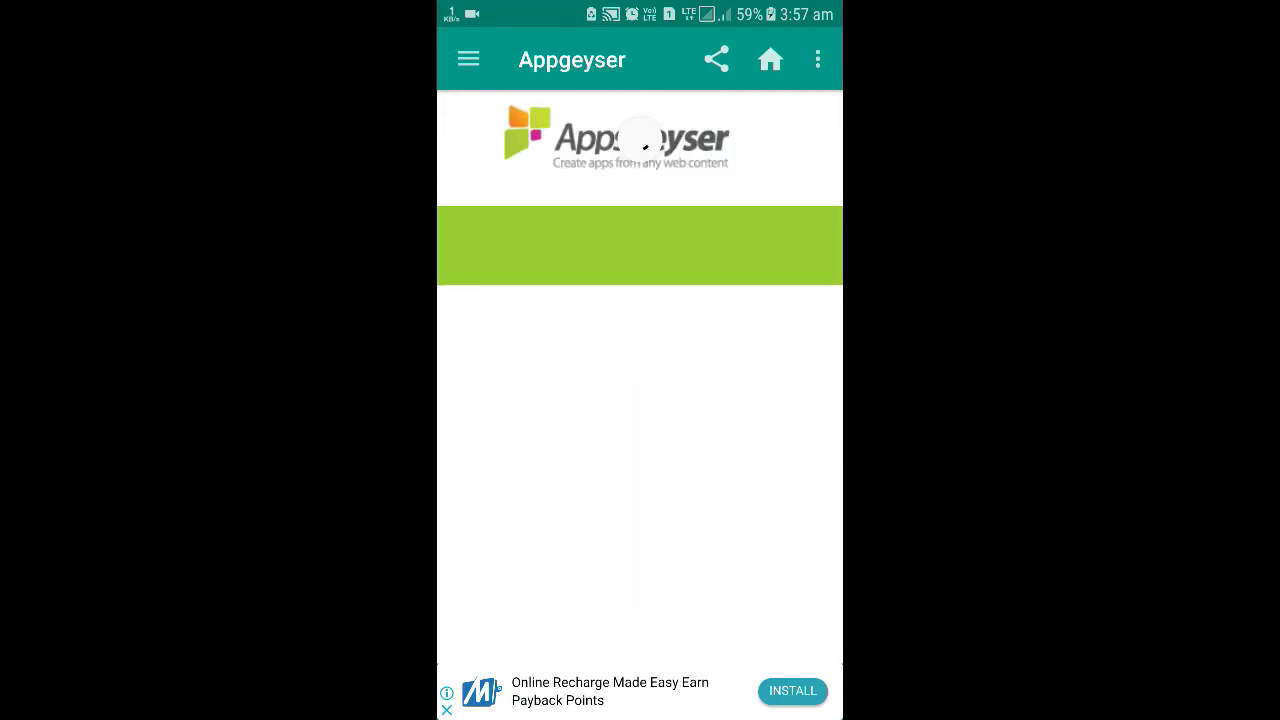
pyautogui.scroll(-5, 687, 624)
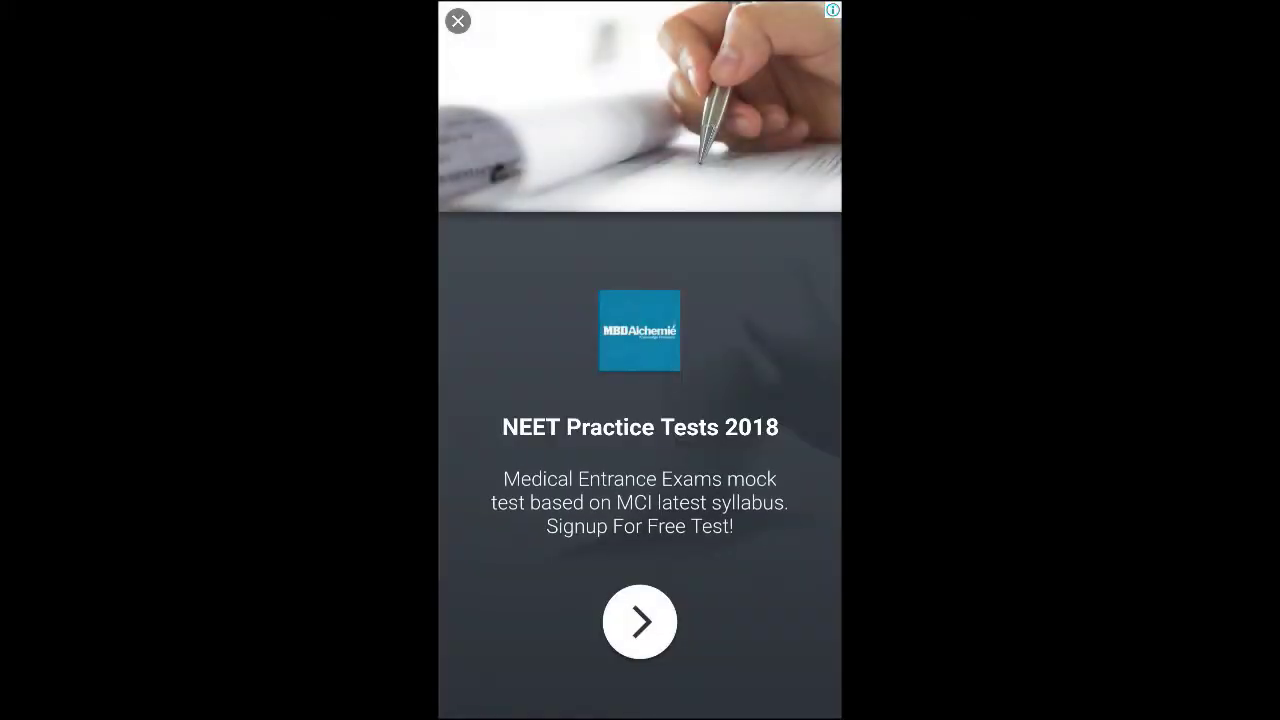
pyautogui.click(458, 21)
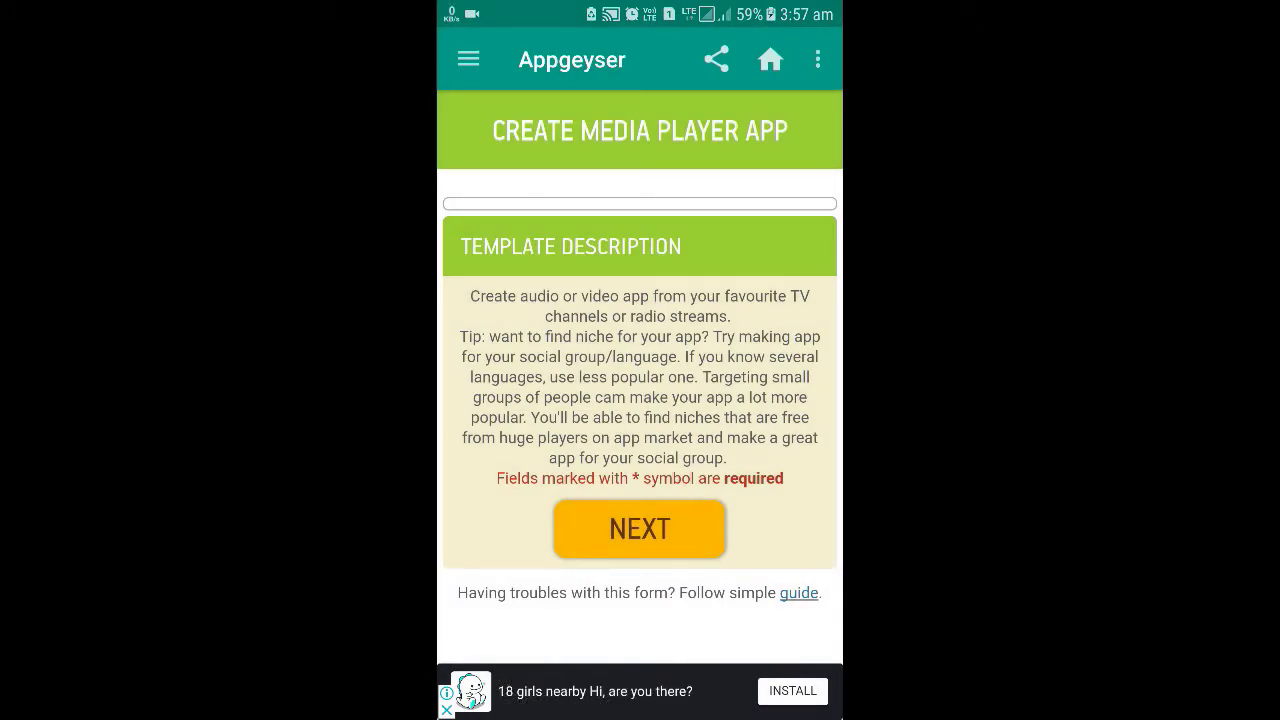
# - Continue to the Media Player app settings and look through the channel entries
pyautogui.click(657, 528)
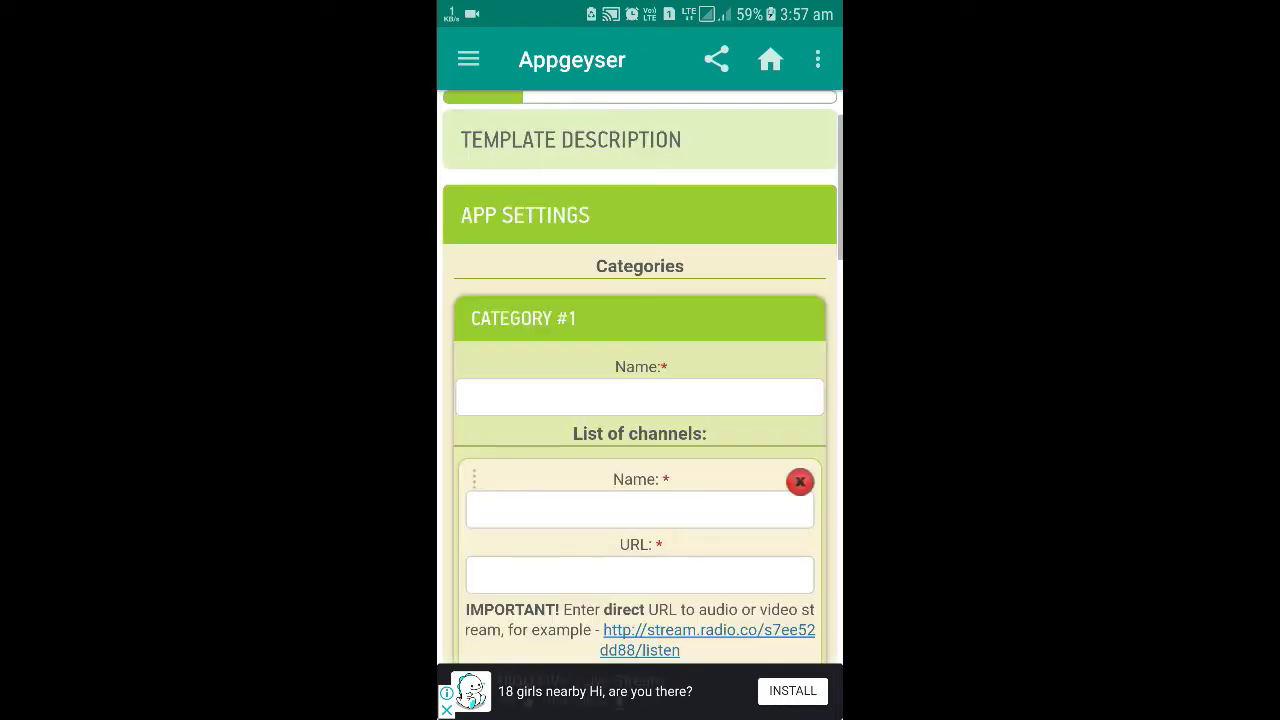
pyautogui.scroll(-3, 687, 605)
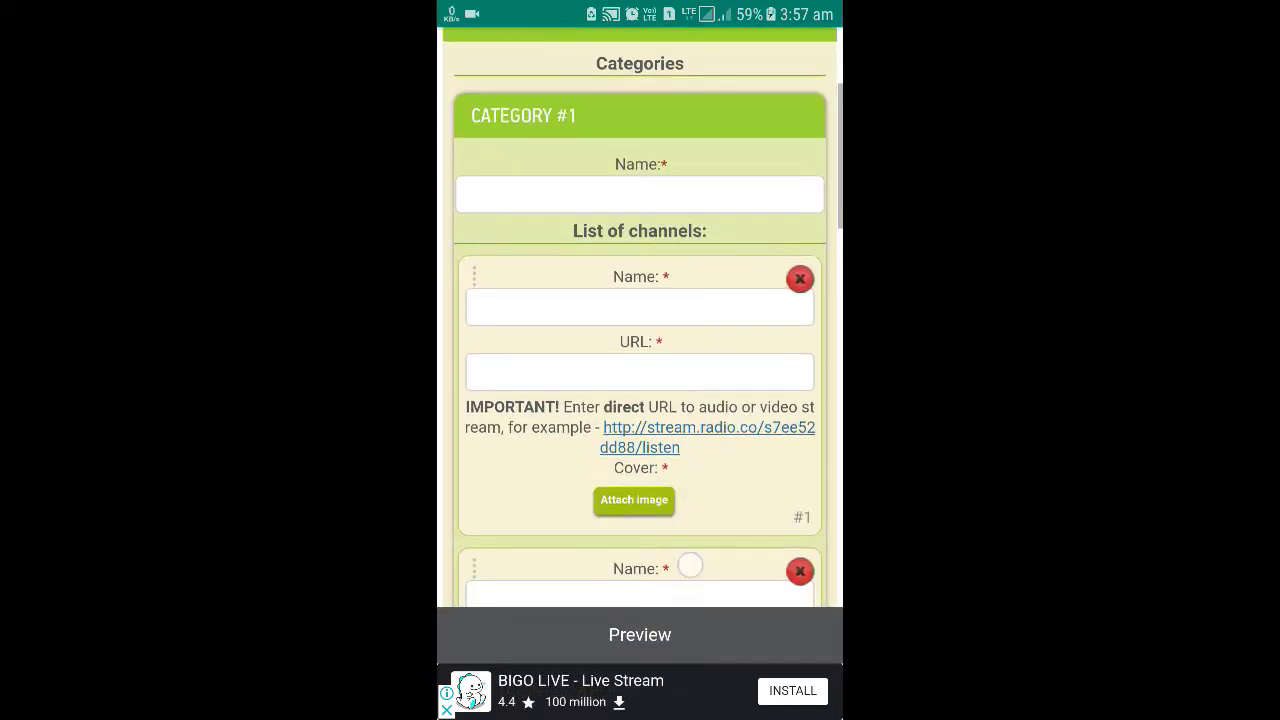
pyautogui.scroll(-3, 686, 566)
pyautogui.scroll(-3, 731, 437)
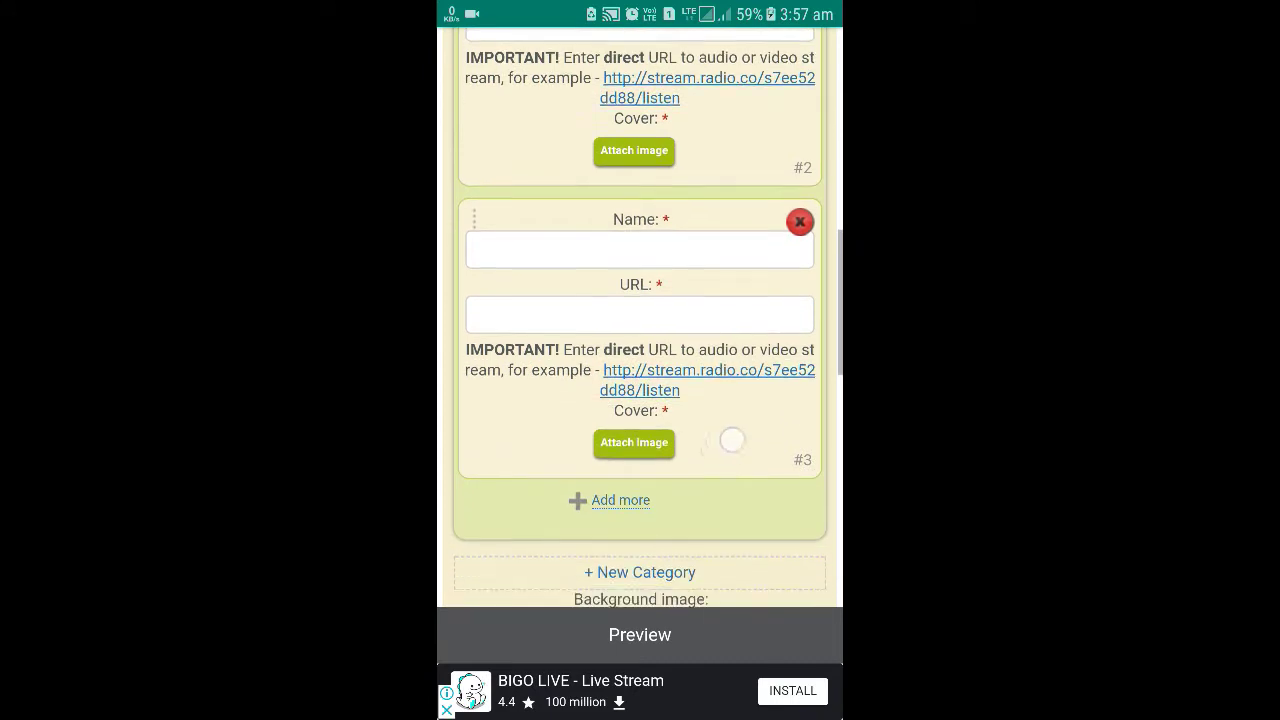
pyautogui.scroll(-2, 731, 429)
pyautogui.scroll(3, 731, 429)
pyautogui.scroll(2, 703, 580)
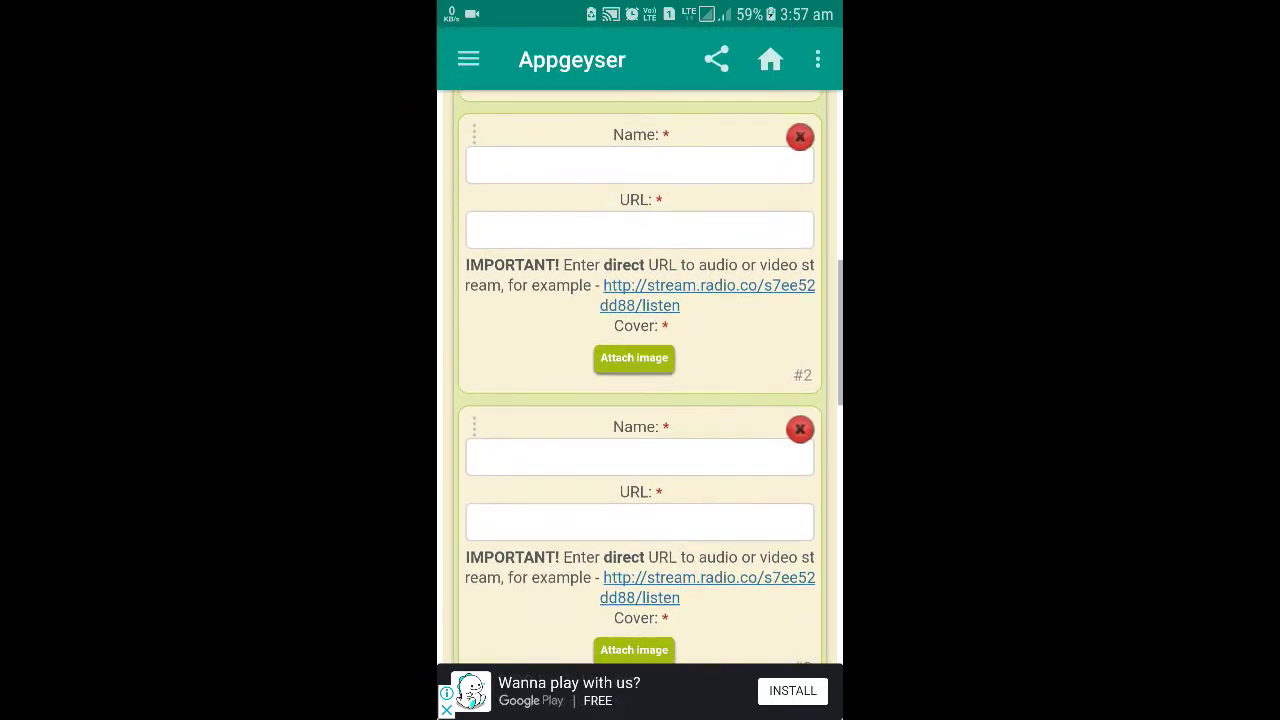
pyautogui.scroll(-3, 703, 580)
pyautogui.scroll(2, 706, 549)
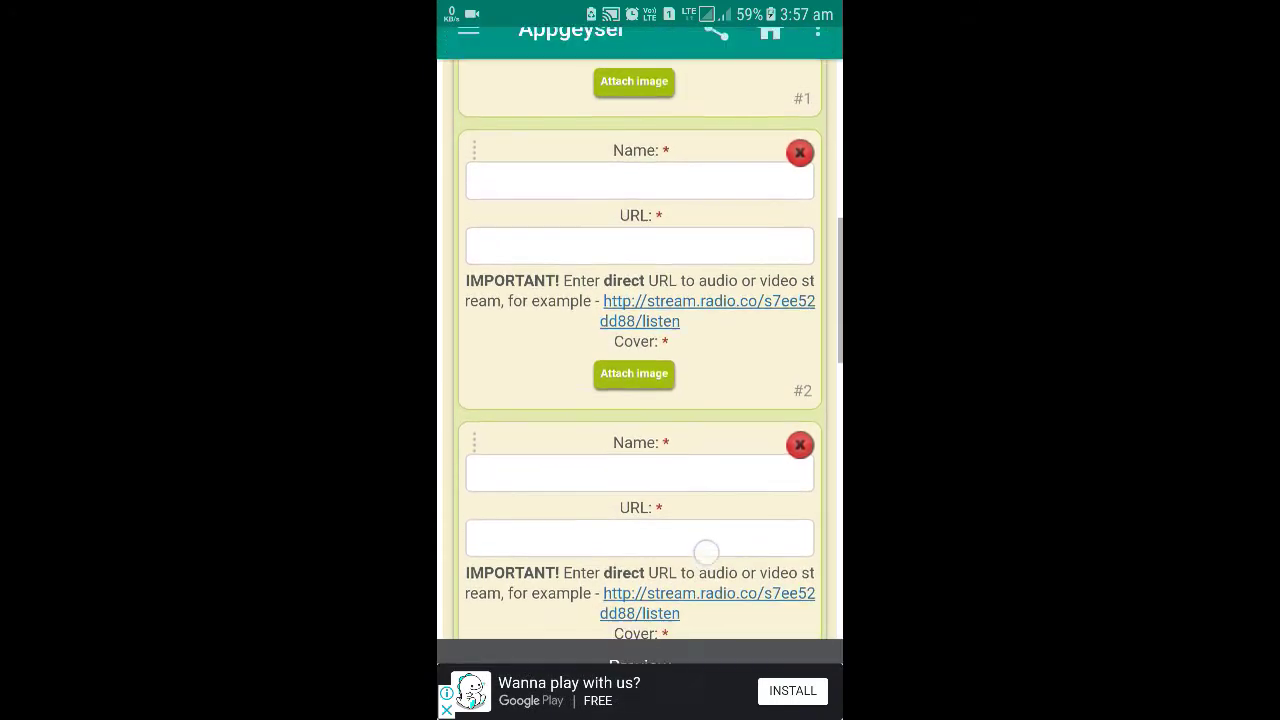
# - Delete channel entries #3 and #2, leaving one channel in Category #1
pyautogui.click(800, 450)
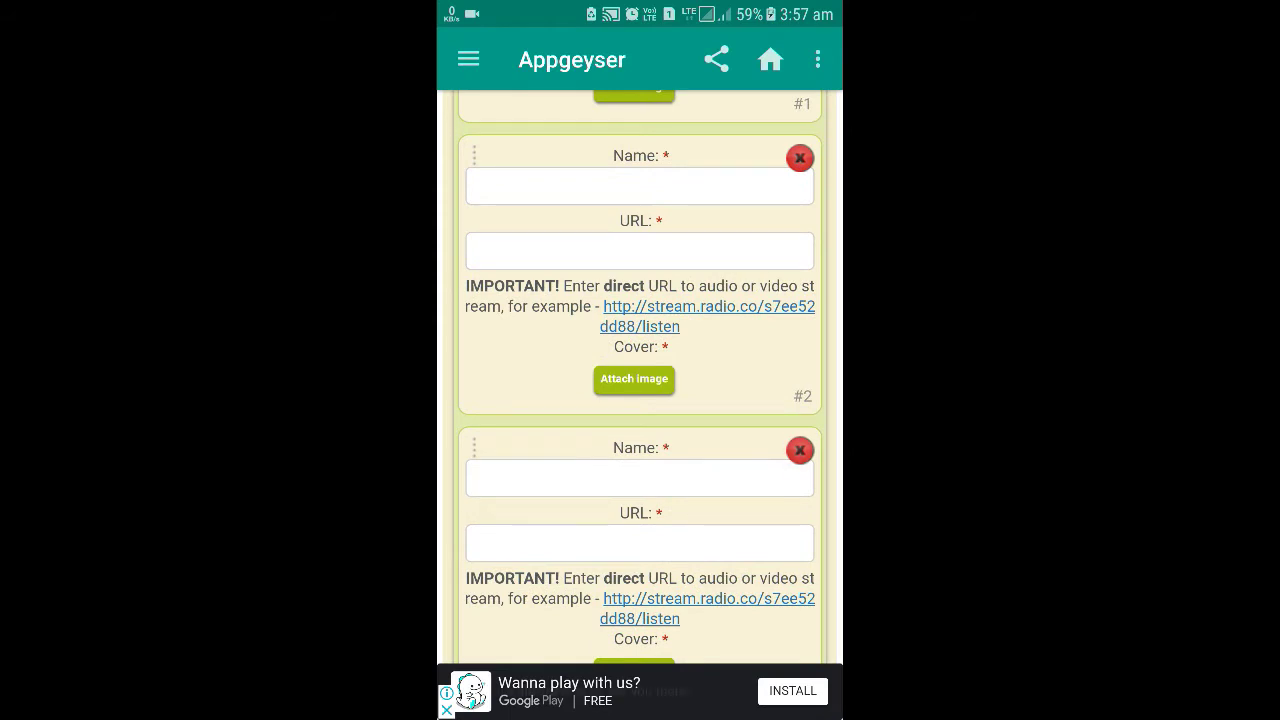
pyautogui.scroll(2, 640, 400)
pyautogui.click(800, 359)
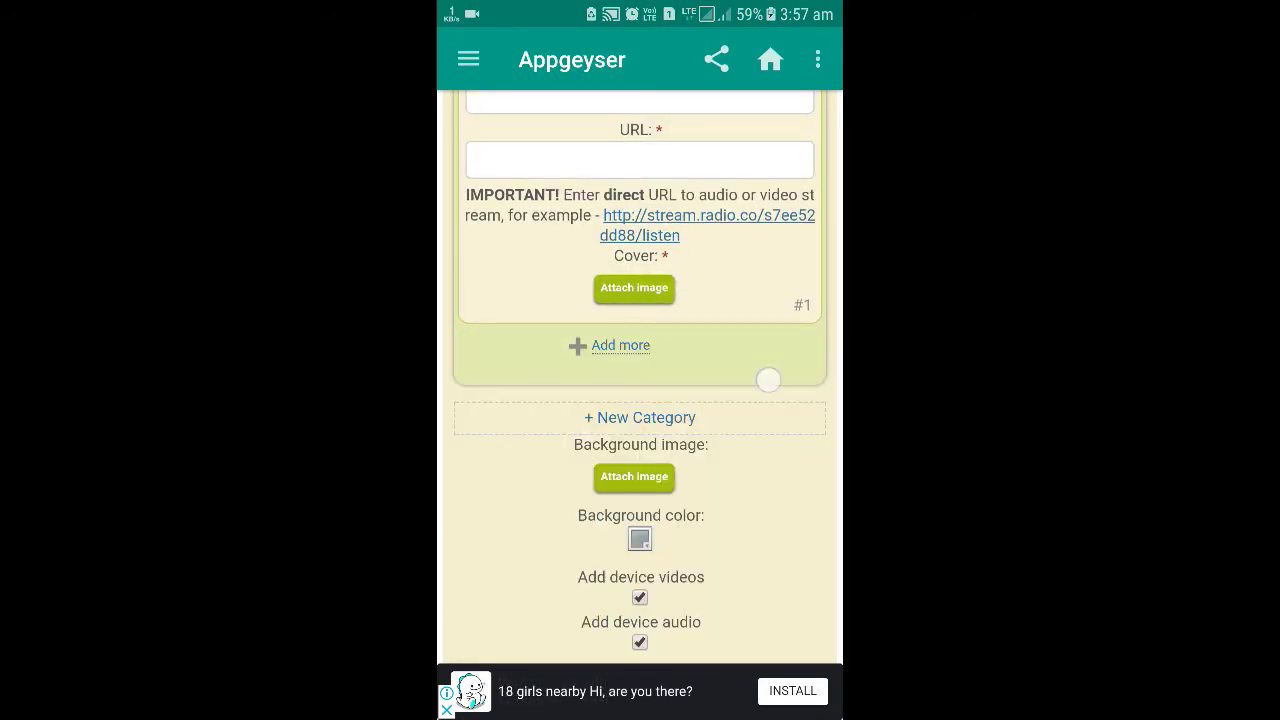
pyautogui.scroll(3, 766, 377)
pyautogui.scroll(3, 694, 569)
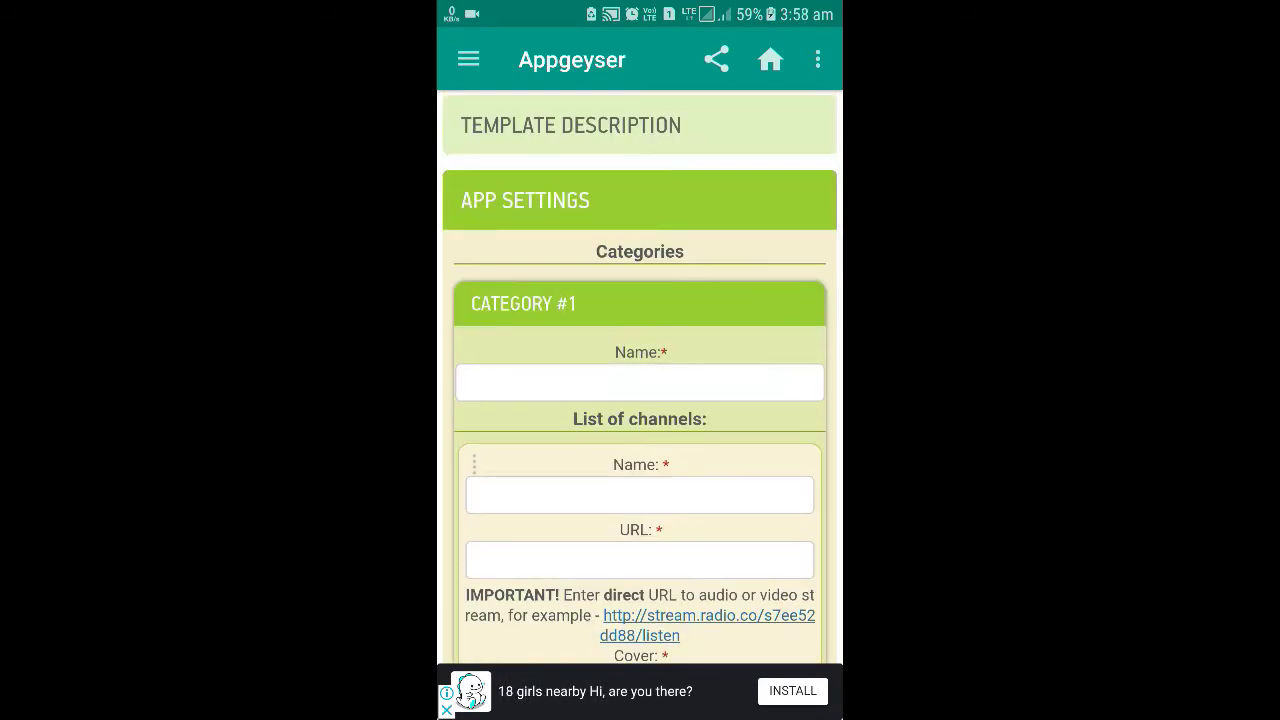
# - Name the first category 'Radio channel' and the first channel 'Radio mirchi'
pyautogui.click(744, 385)
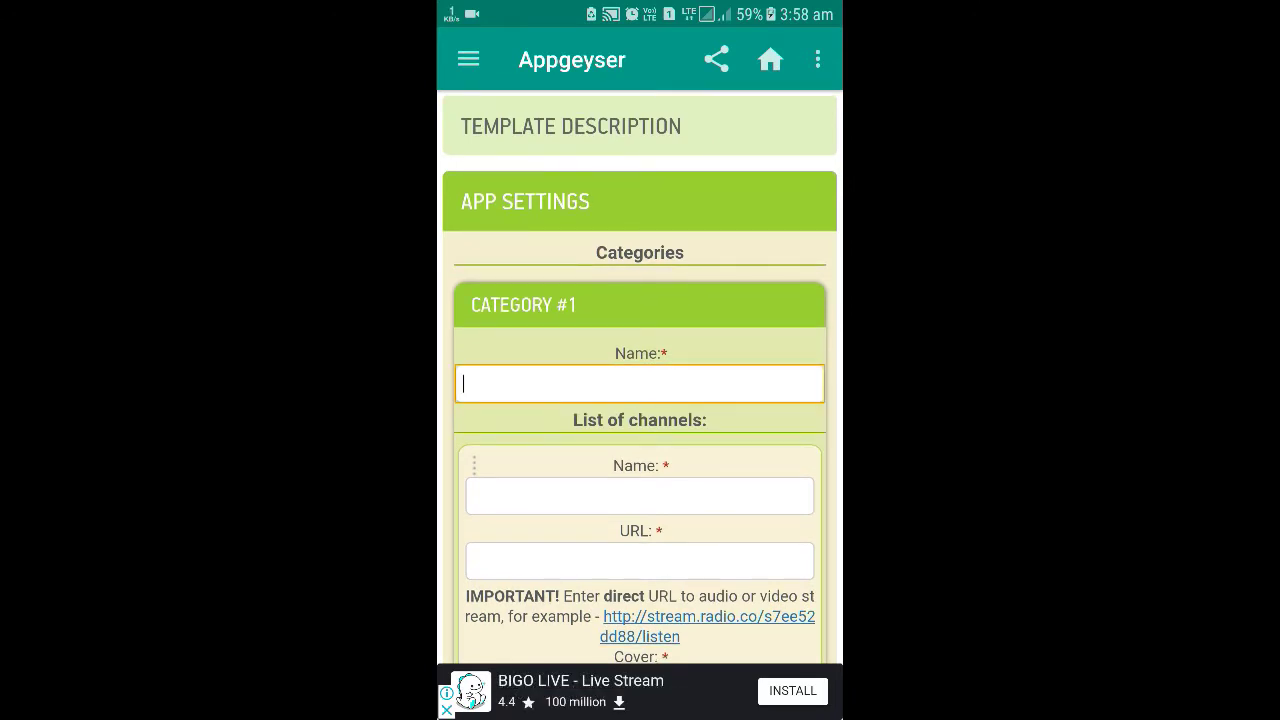
pyautogui.write('R')
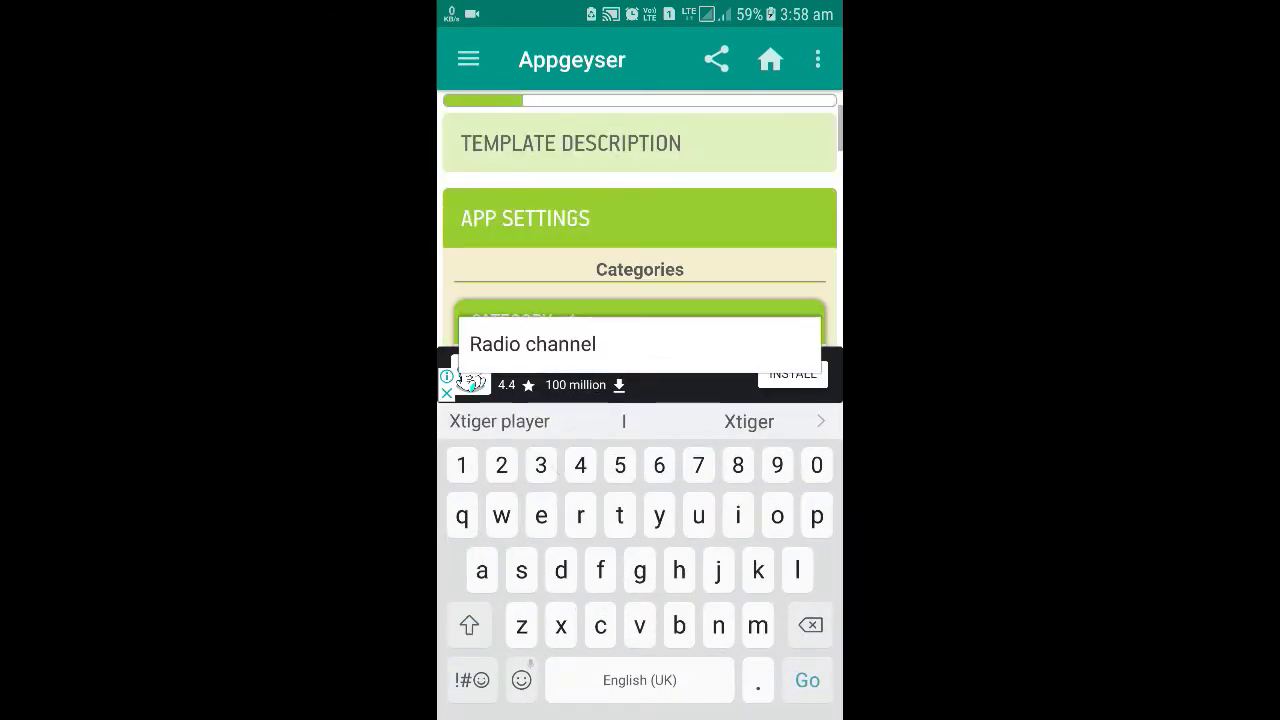
pyautogui.click(724, 350)
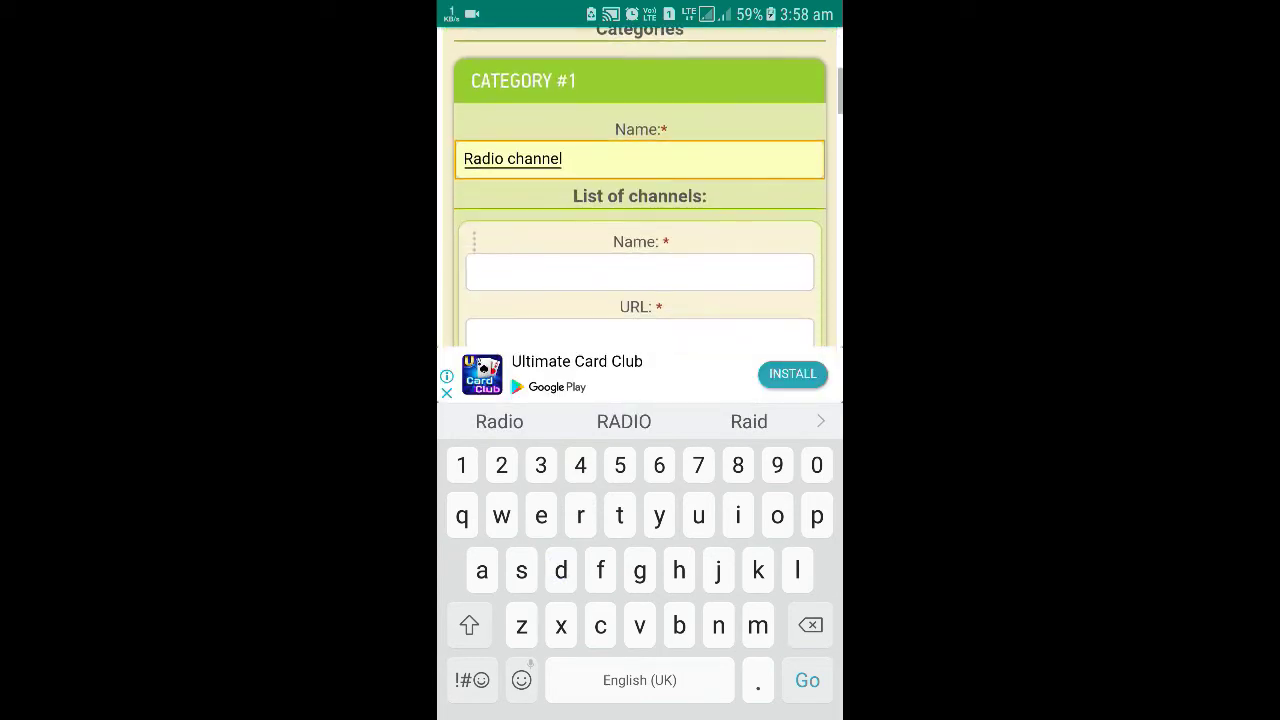
pyautogui.click(680, 263)
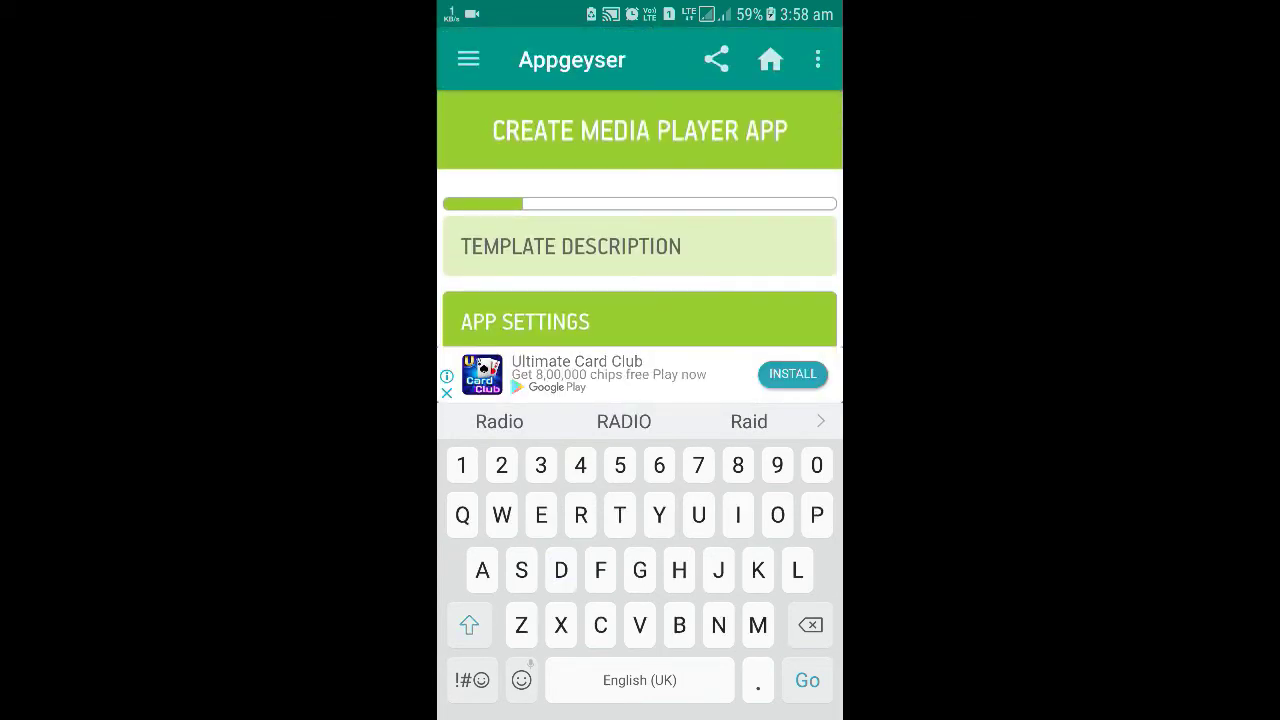
pyautogui.click(696, 300)
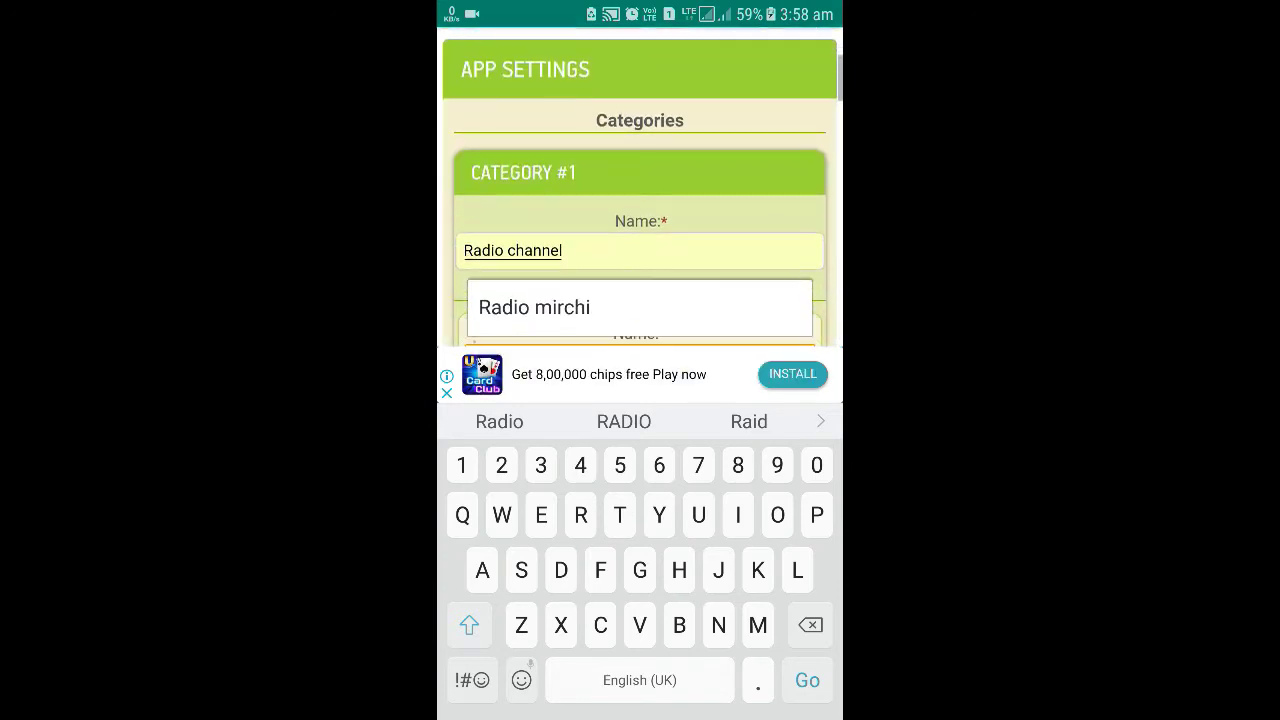
pyautogui.click(666, 306)
pyautogui.moveTo(701, 287); pyautogui.dragTo(737, 186)
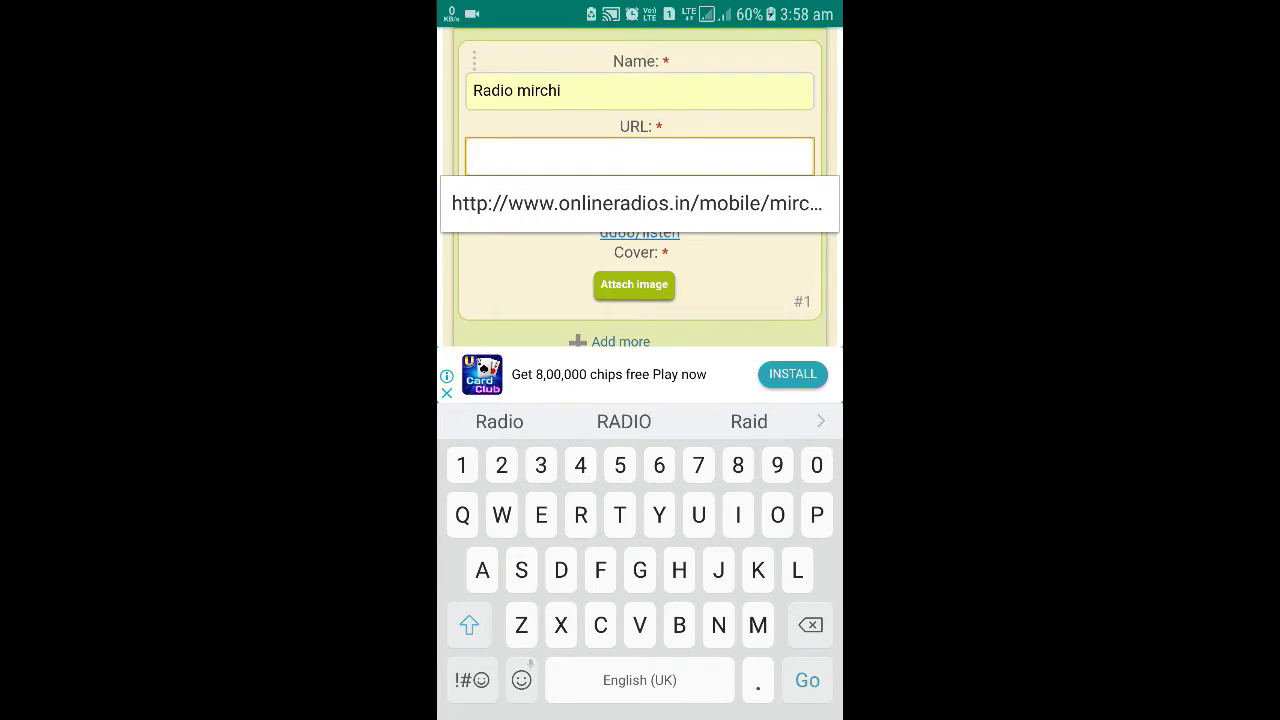
pyautogui.click(637, 203)
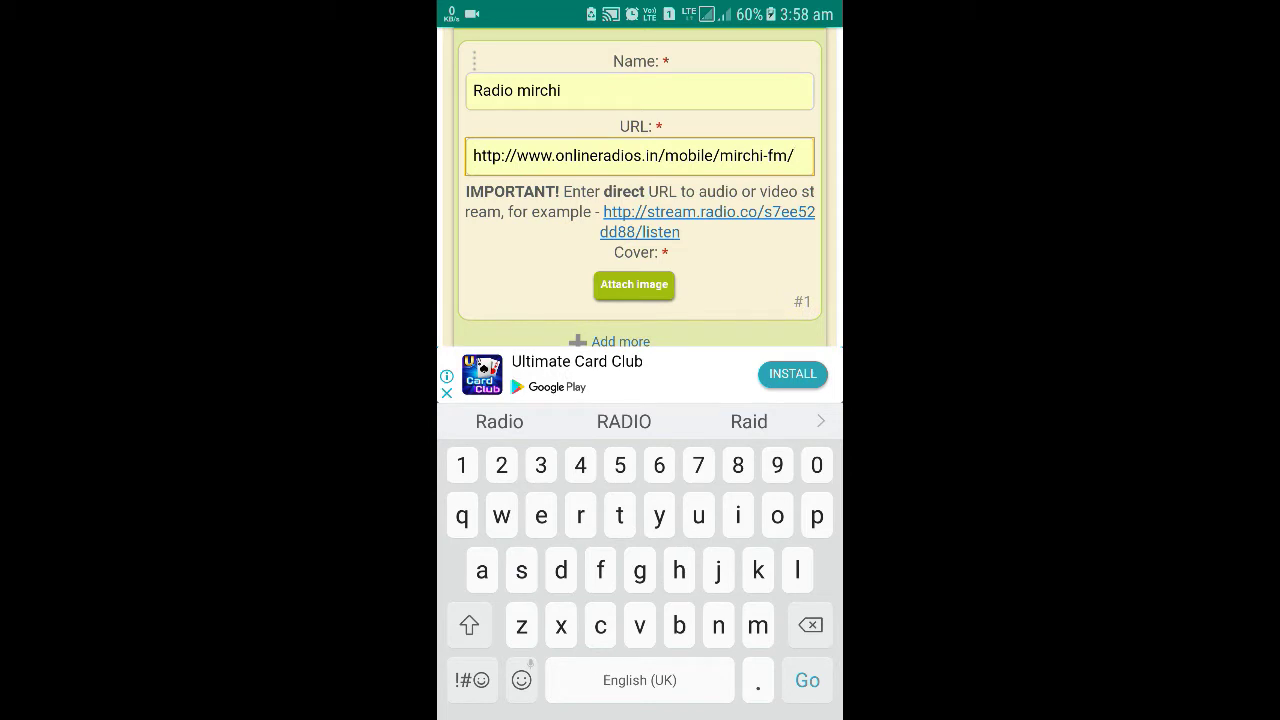
pyautogui.moveTo(752, 229); pyautogui.dragTo(752, 171)
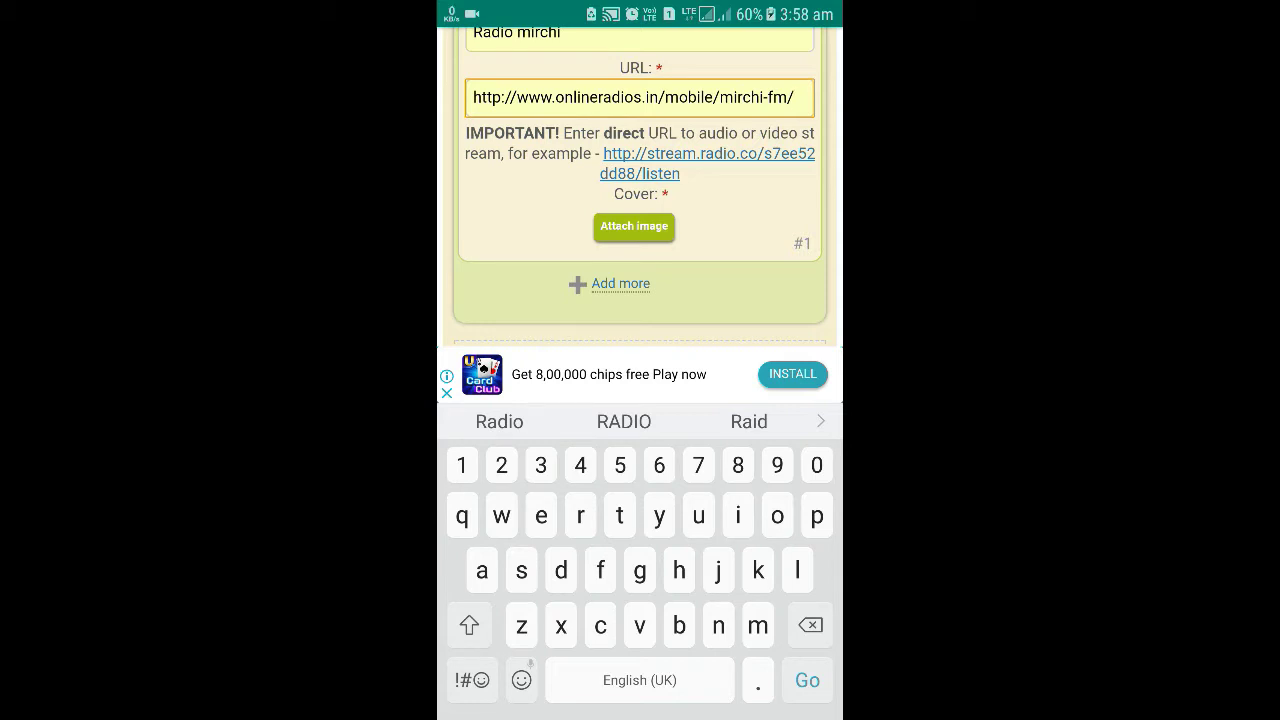
pyautogui.moveTo(729, 273); pyautogui.dragTo(746, 200)
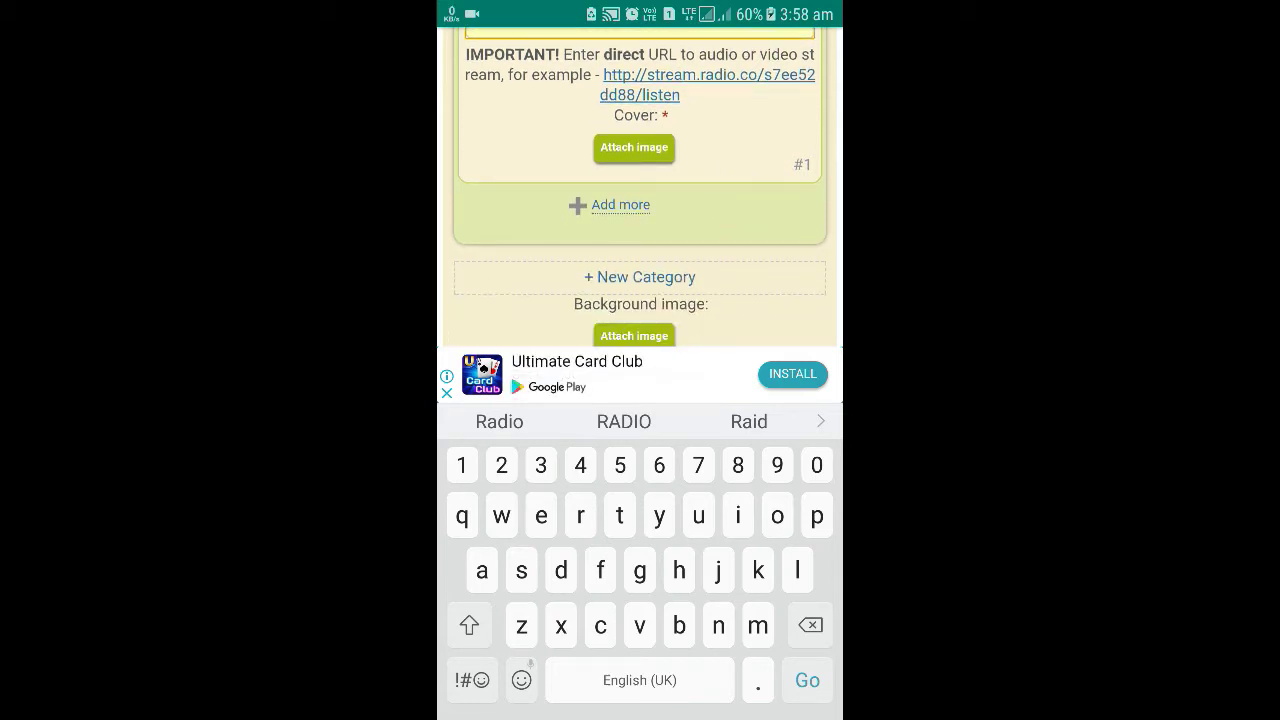
pyautogui.click(640, 150)
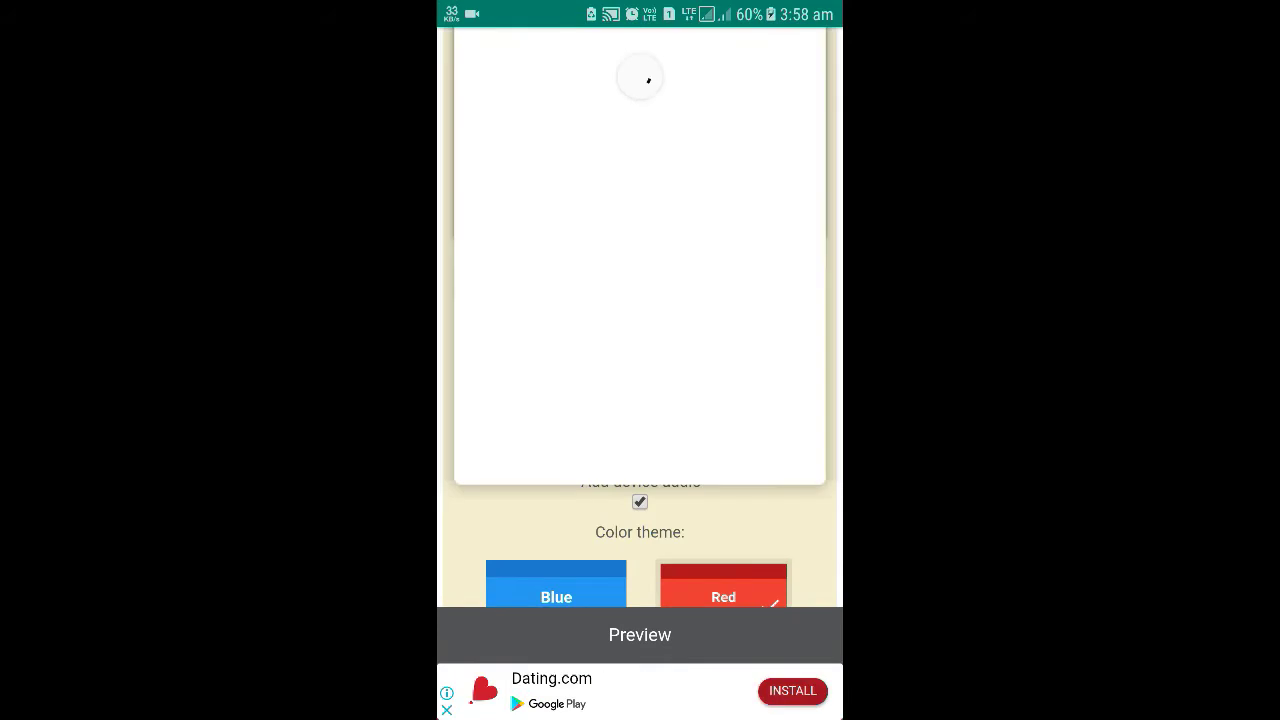
# - Use 'Choose file' under 'Upload new picture' to bring up the phone's file picker
pyautogui.moveTo(714, 346); pyautogui.dragTo(700, 491)
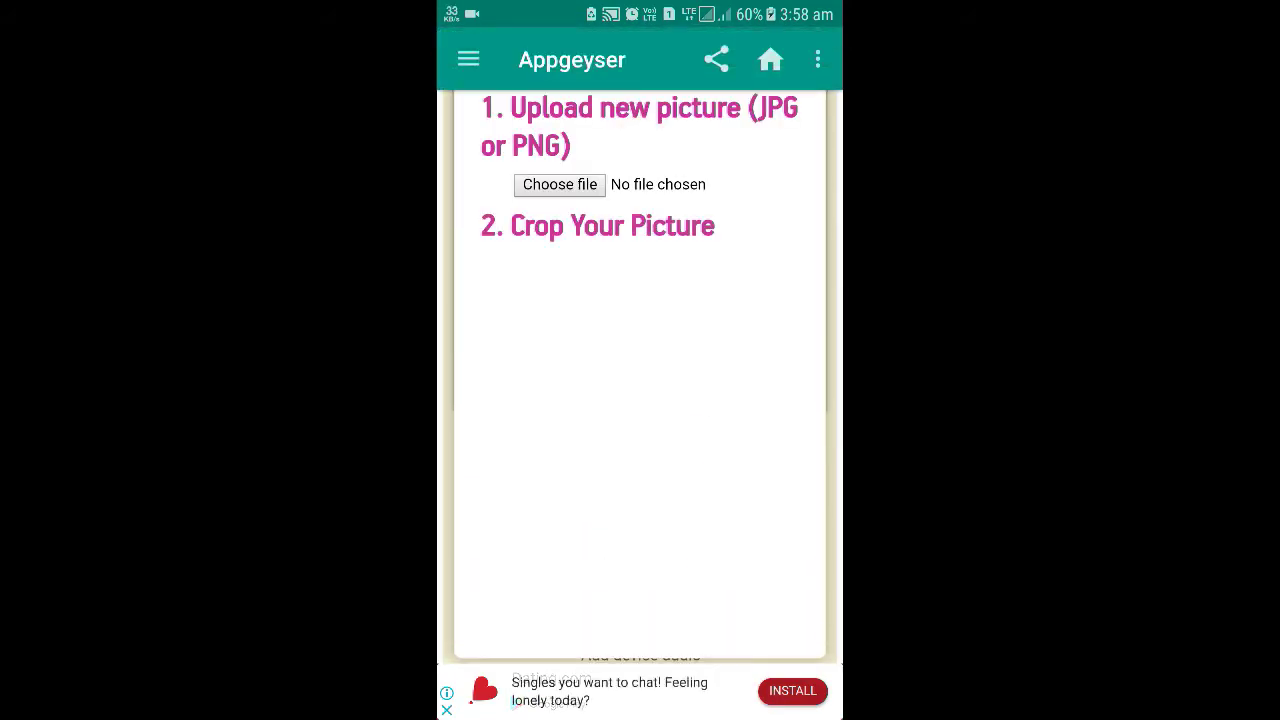
pyautogui.click(574, 187)
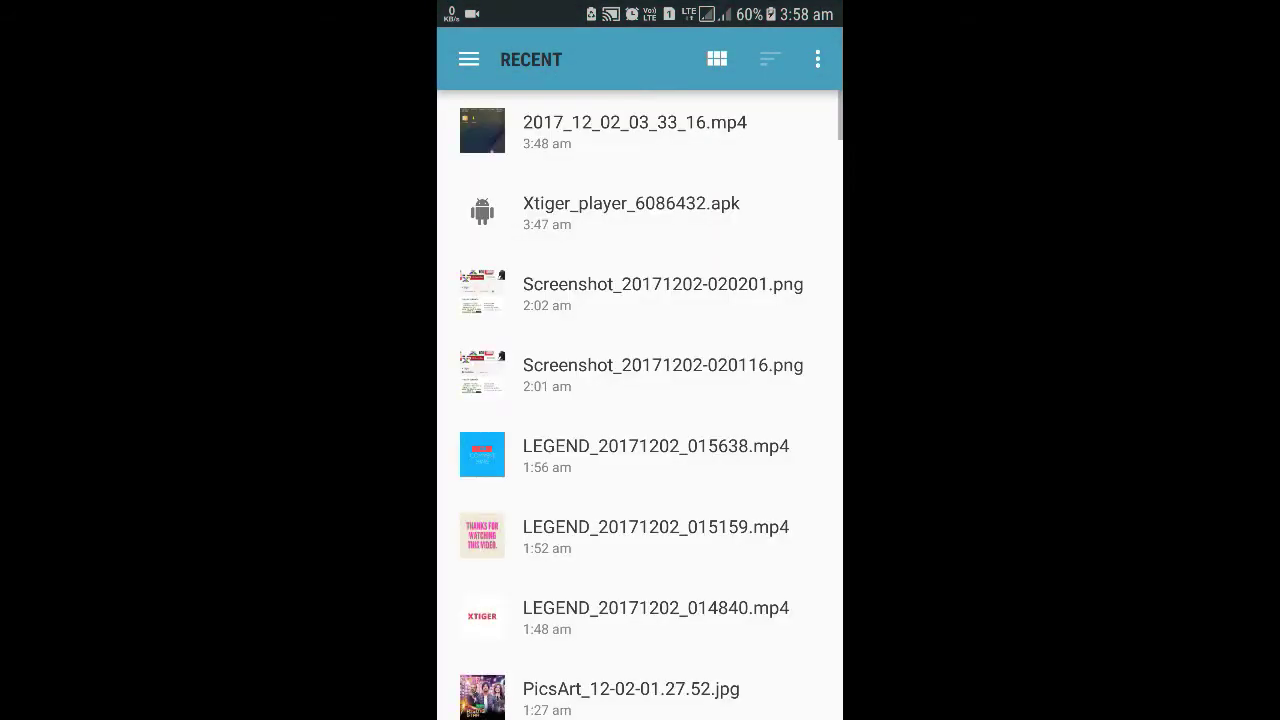
# - Select 2 radio mirchi.png from the recent files as the cover picture
pyautogui.moveTo(634, 475)
pyautogui.mouseDown()
pyautogui.moveTo(659, 419)
pyautogui.moveTo(660, 320)
pyautogui.mouseUp()
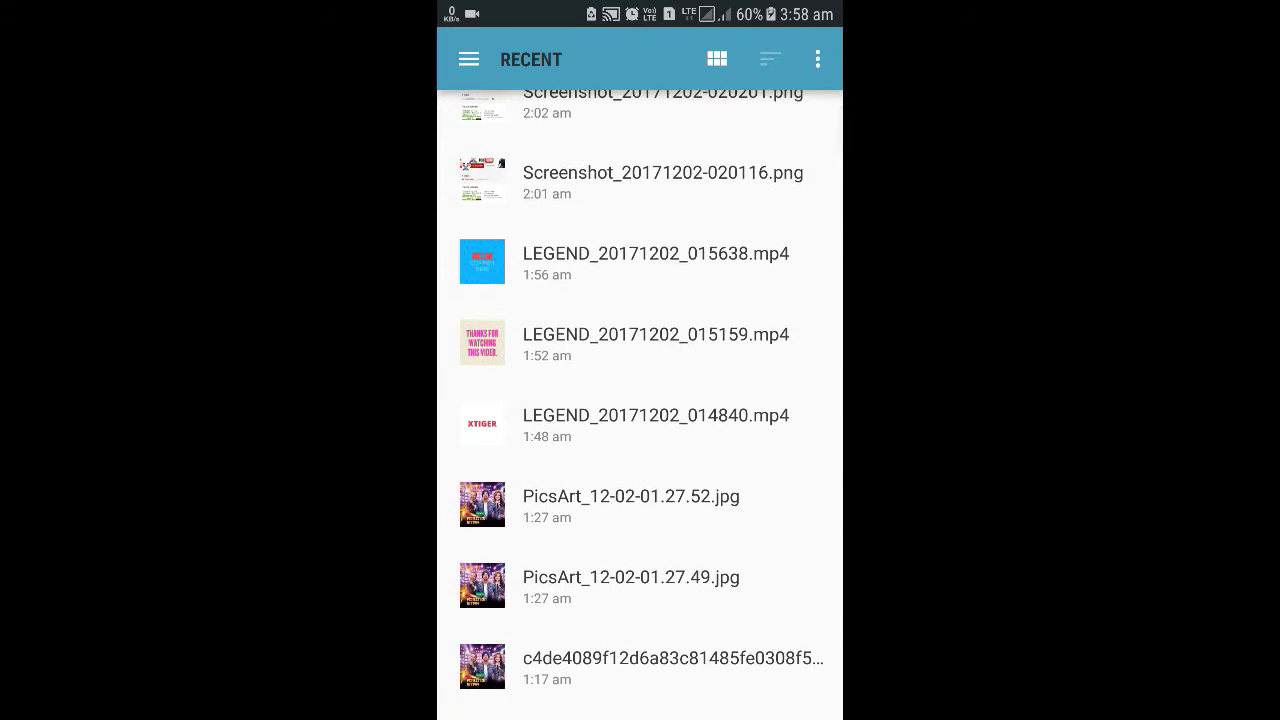
pyautogui.moveTo(657, 527); pyautogui.dragTo(660, 321)
pyautogui.moveTo(660, 500); pyautogui.dragTo(660, 361)
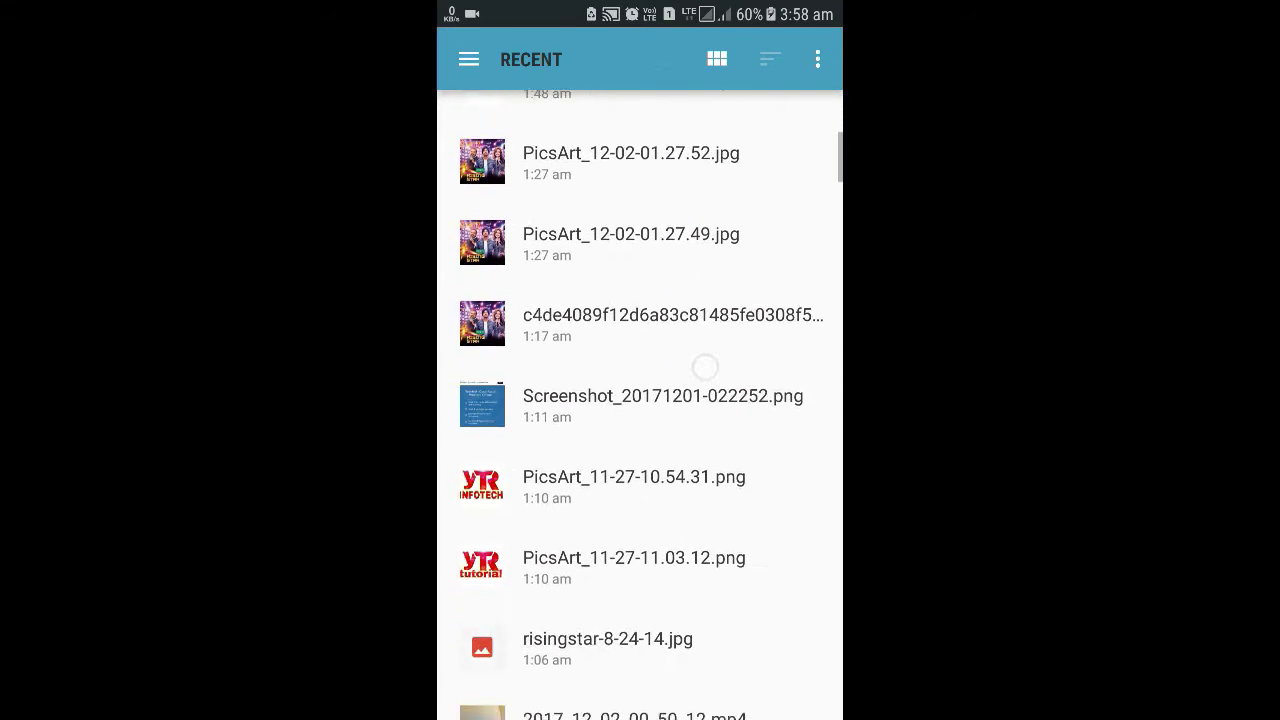
pyautogui.moveTo(660, 500); pyautogui.dragTo(660, 359)
pyautogui.moveTo(669, 460); pyautogui.dragTo(665, 340)
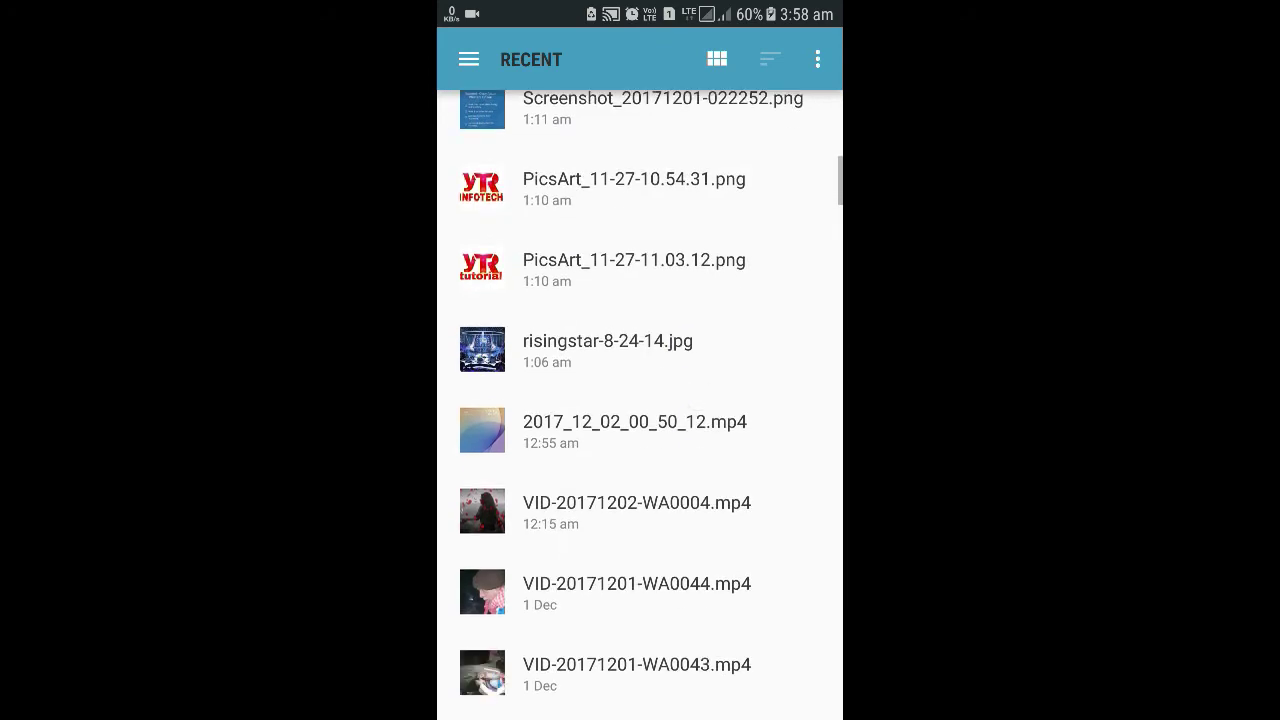
pyautogui.moveTo(737, 490)
pyautogui.mouseDown()
pyautogui.moveTo(737, 368)
pyautogui.moveTo(750, 340)
pyautogui.mouseUp()
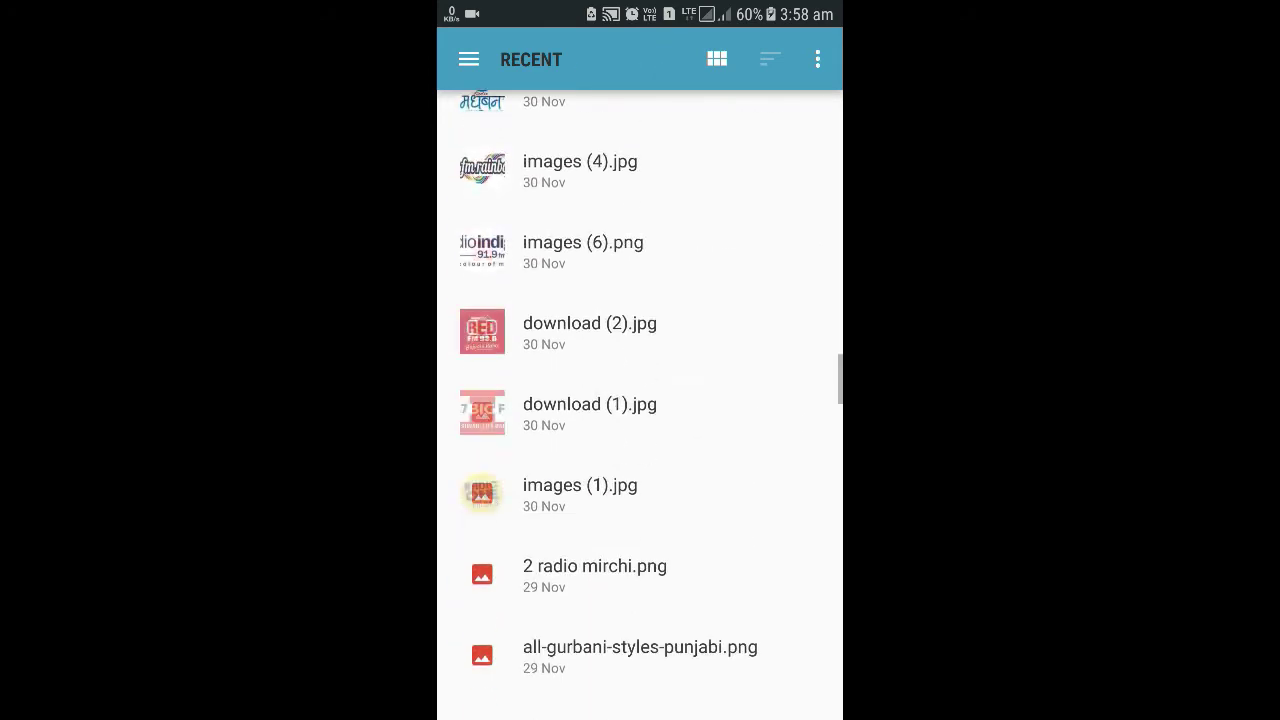
pyautogui.click(722, 163)
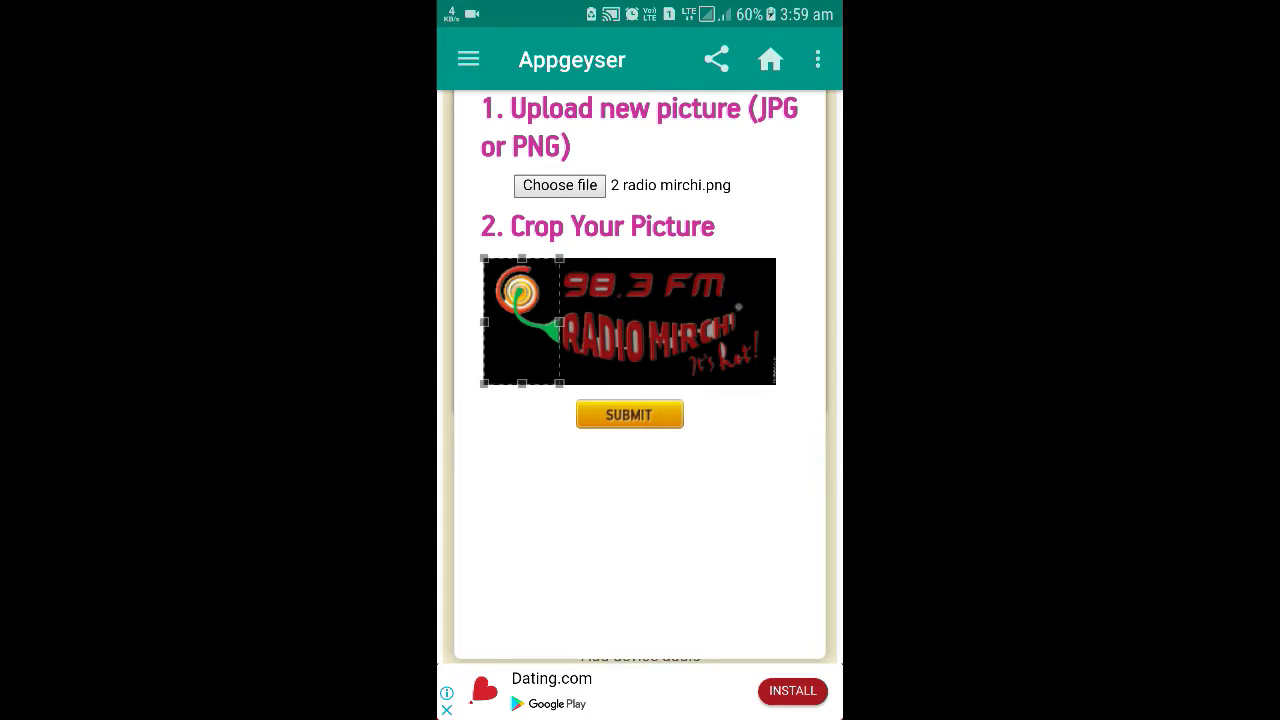
# - Shift the crop box right over the Radio Mirchi emblem and submit it as the cover
pyautogui.moveTo(531, 320); pyautogui.dragTo(536, 320)
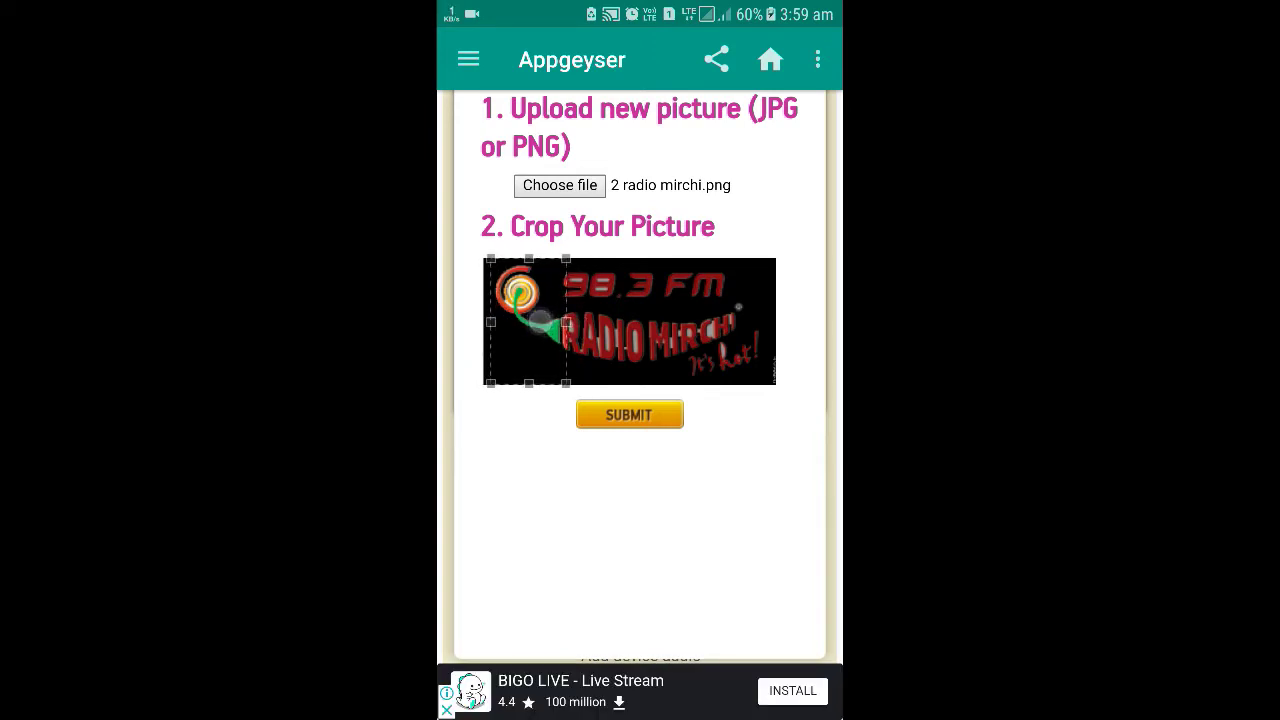
pyautogui.moveTo(536, 320); pyautogui.dragTo(539, 320)
pyautogui.click(624, 415)
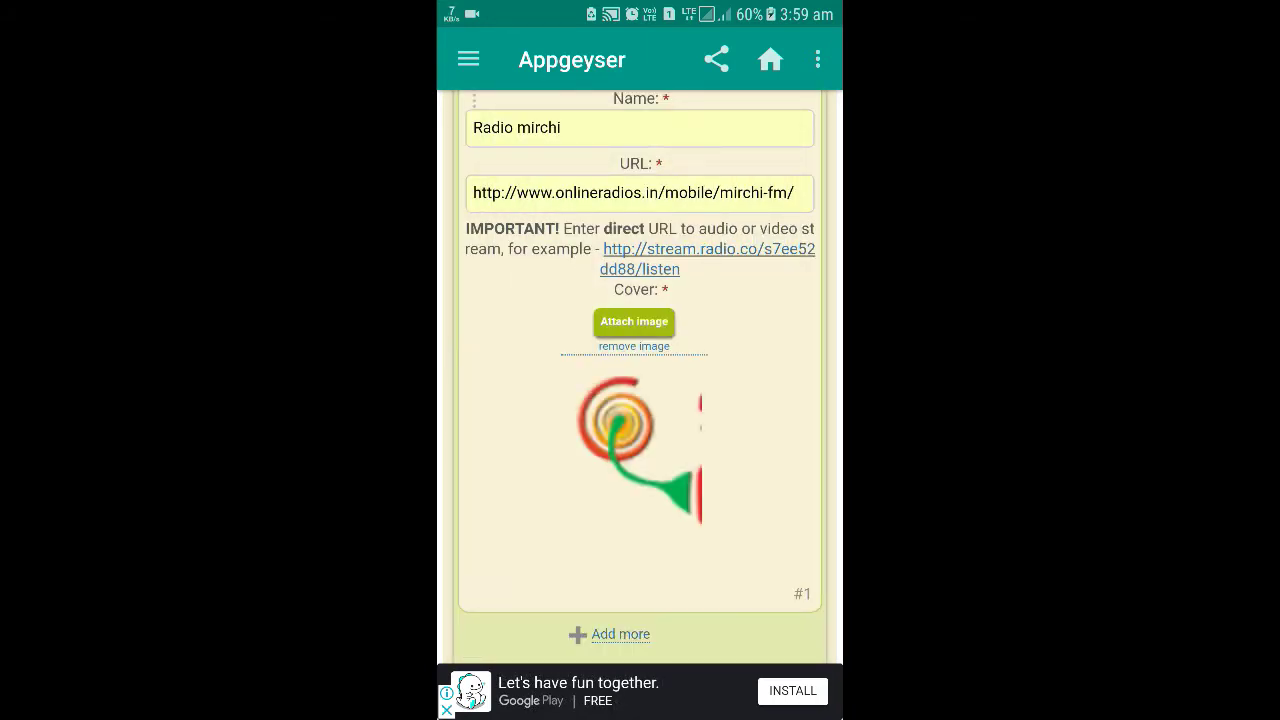
pyautogui.scroll(-5, 729, 374)
pyautogui.scroll(-2, 728, 475)
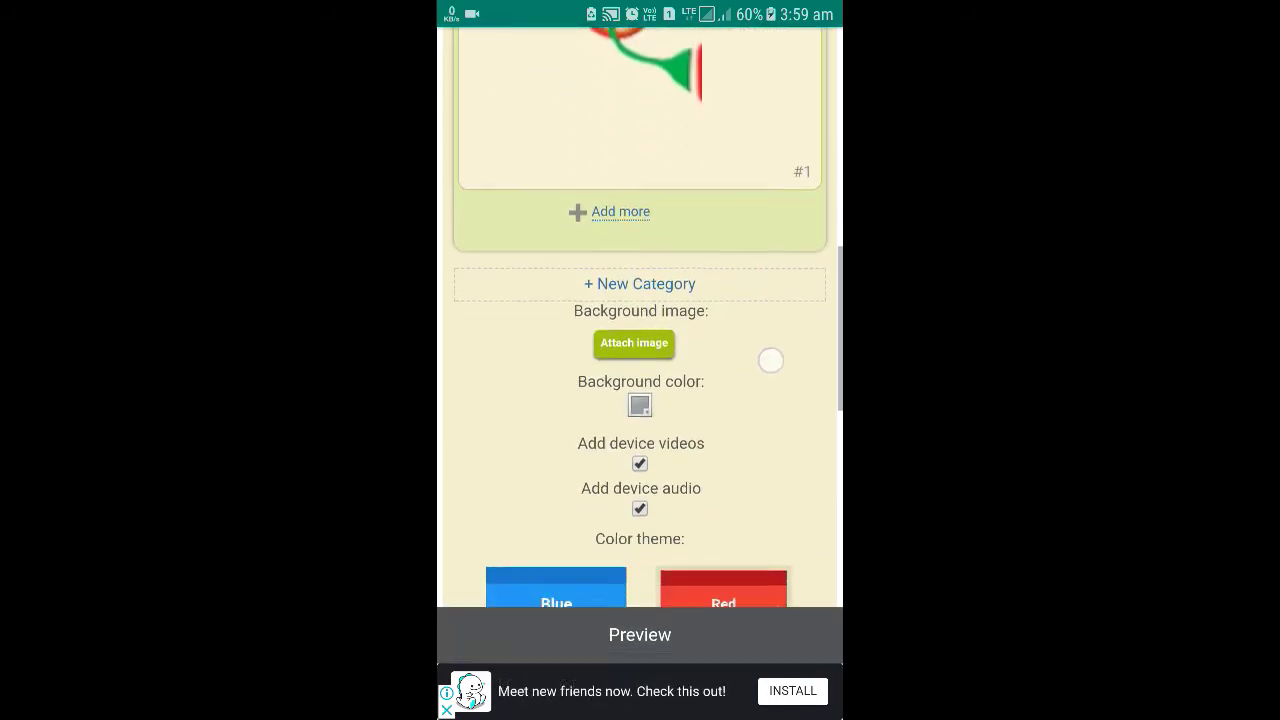
pyautogui.scroll(-2, 731, 463)
pyautogui.click(663, 193)
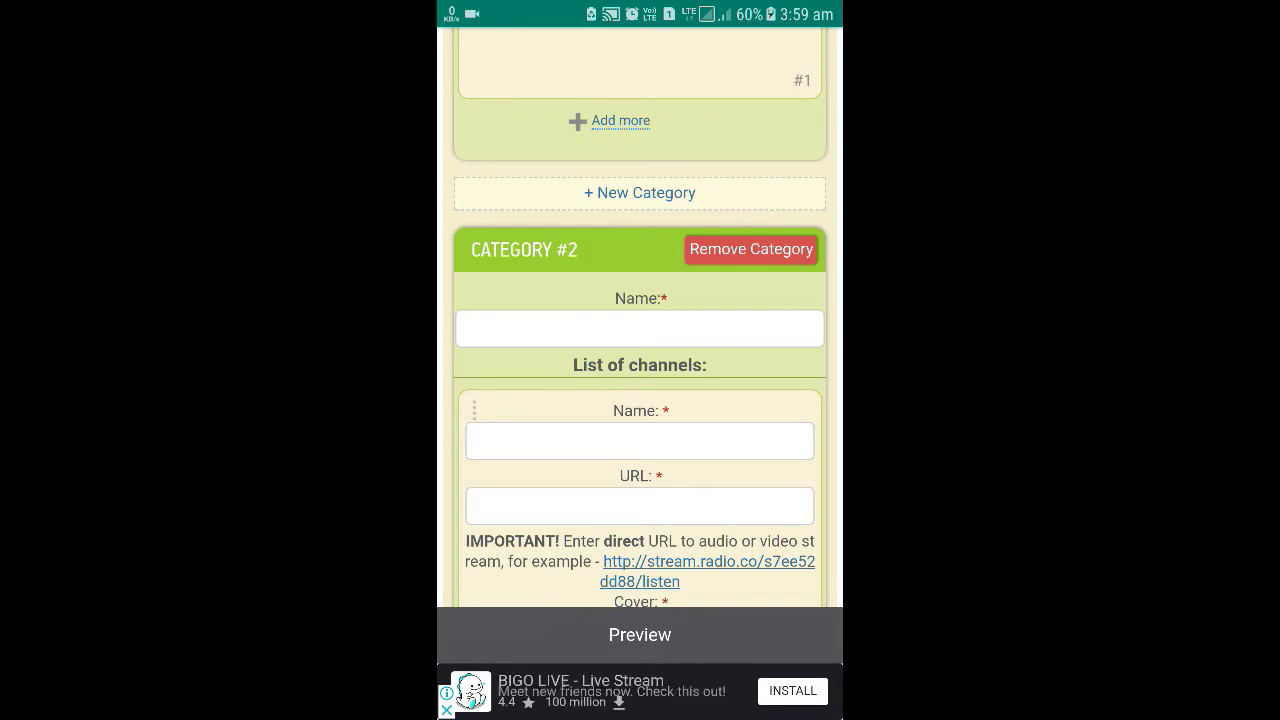
pyautogui.click(748, 246)
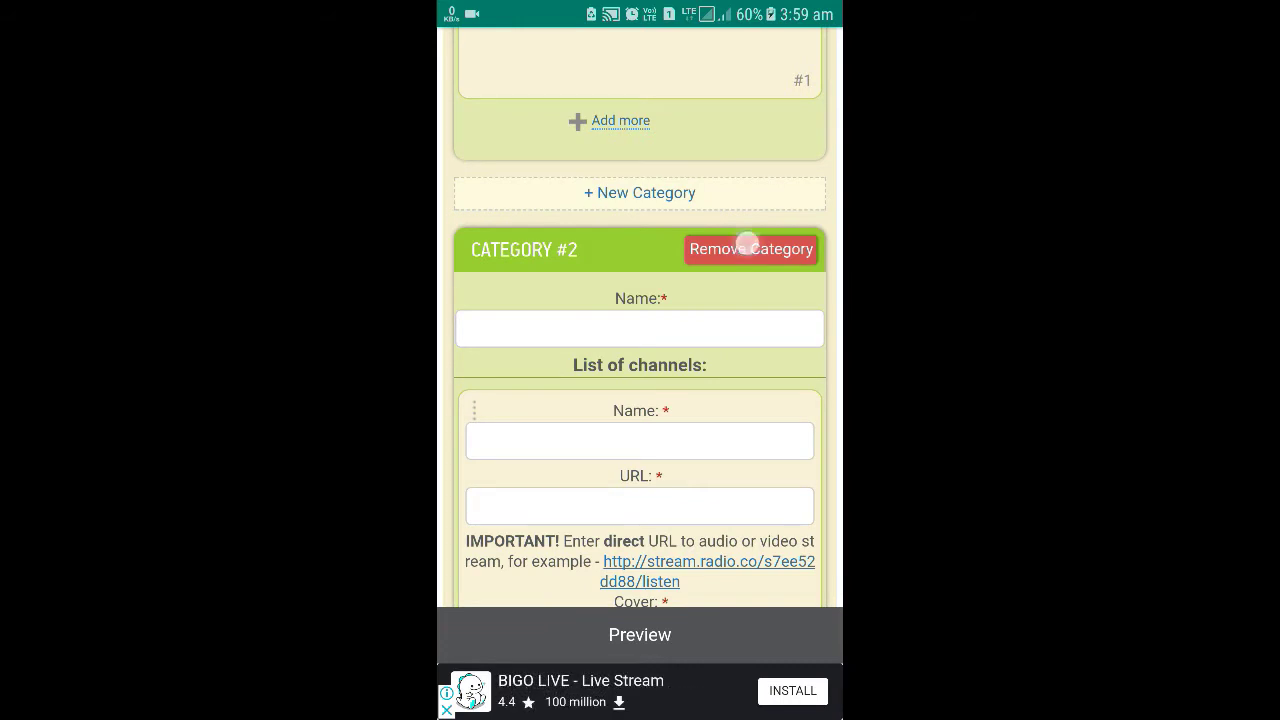
pyautogui.scroll(-2, 800, 229)
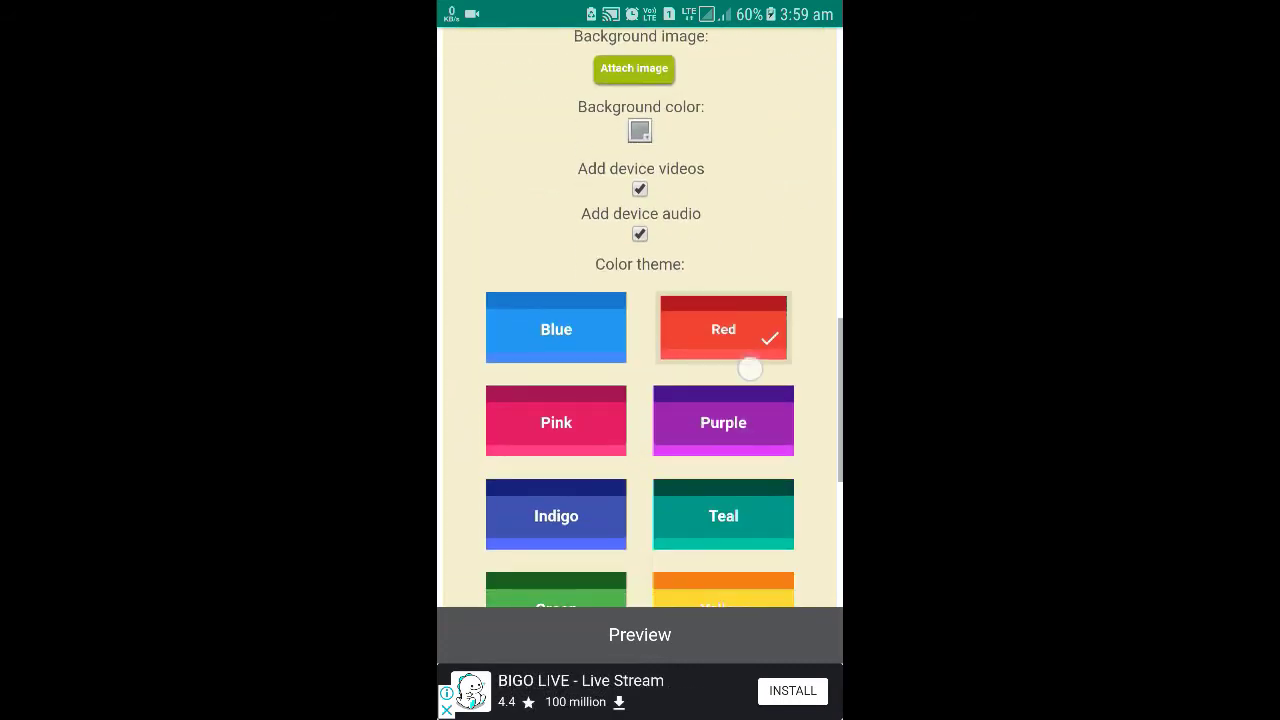
pyautogui.scroll(-5, 749, 366)
pyautogui.scroll(3, 768, 286)
pyautogui.scroll(-6, 760, 323)
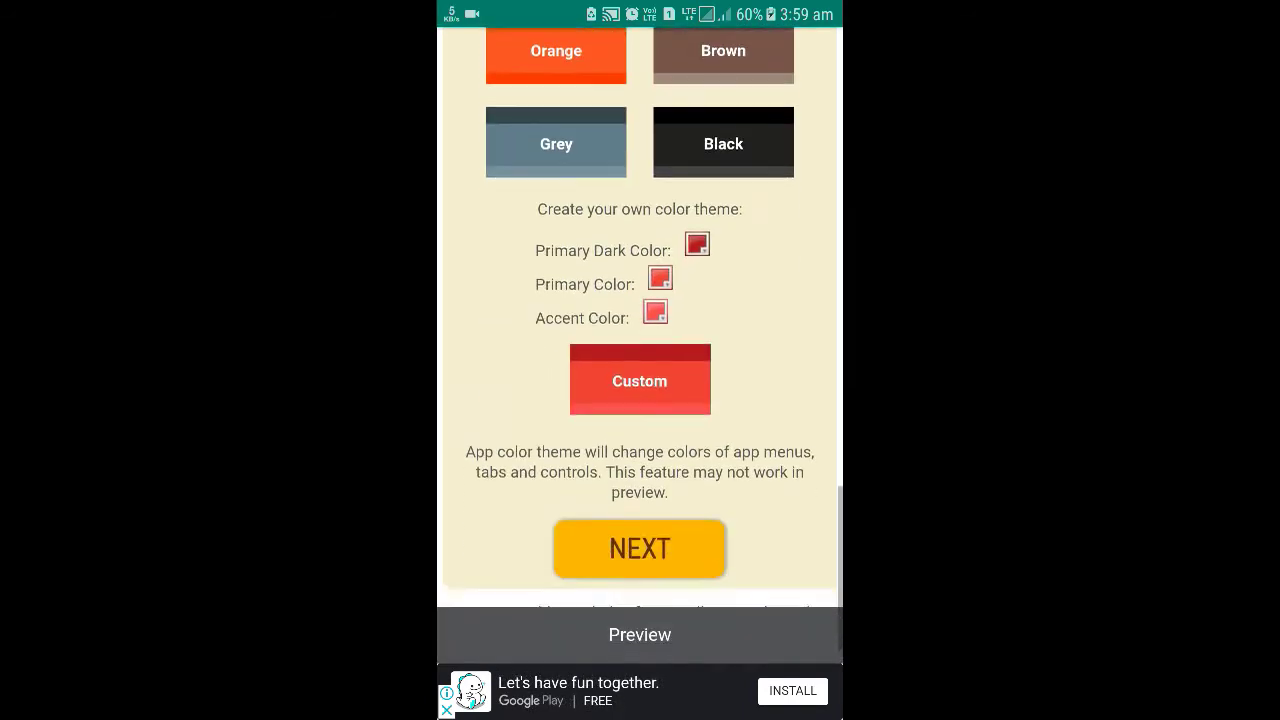
pyautogui.scroll(3, 778, 288)
pyautogui.scroll(15, 708, 519)
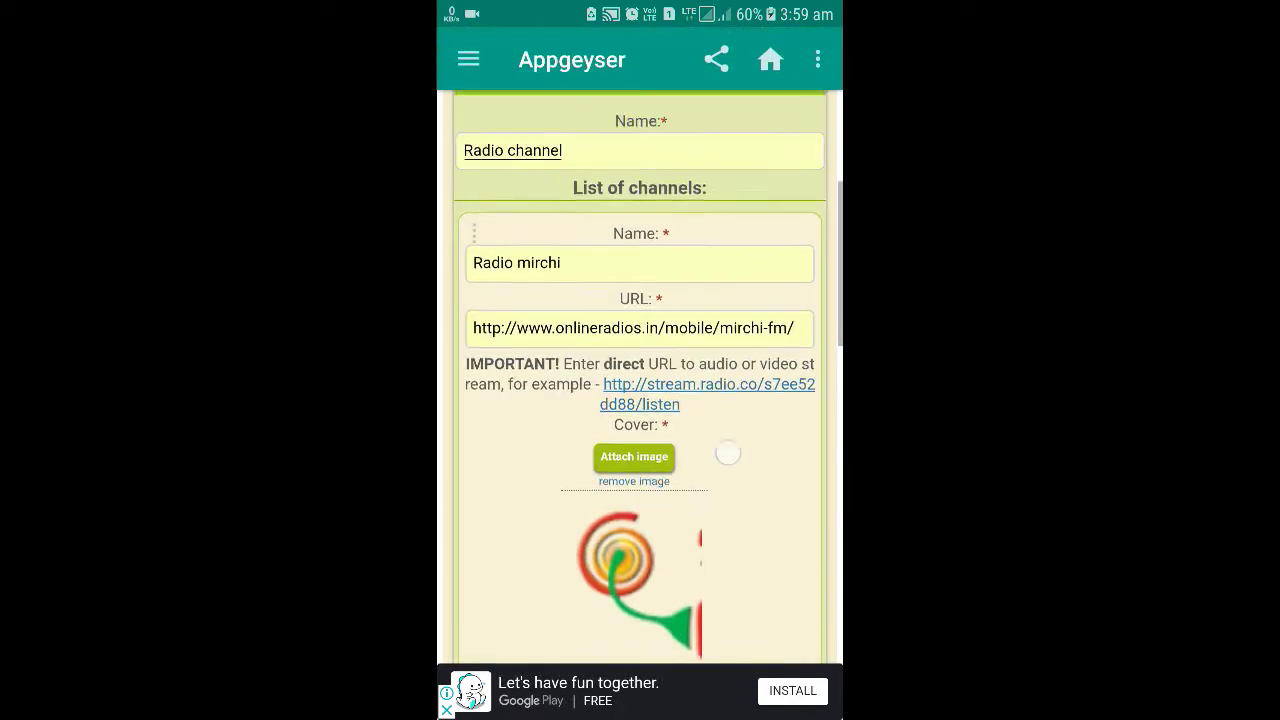
pyautogui.scroll(-4, 708, 482)
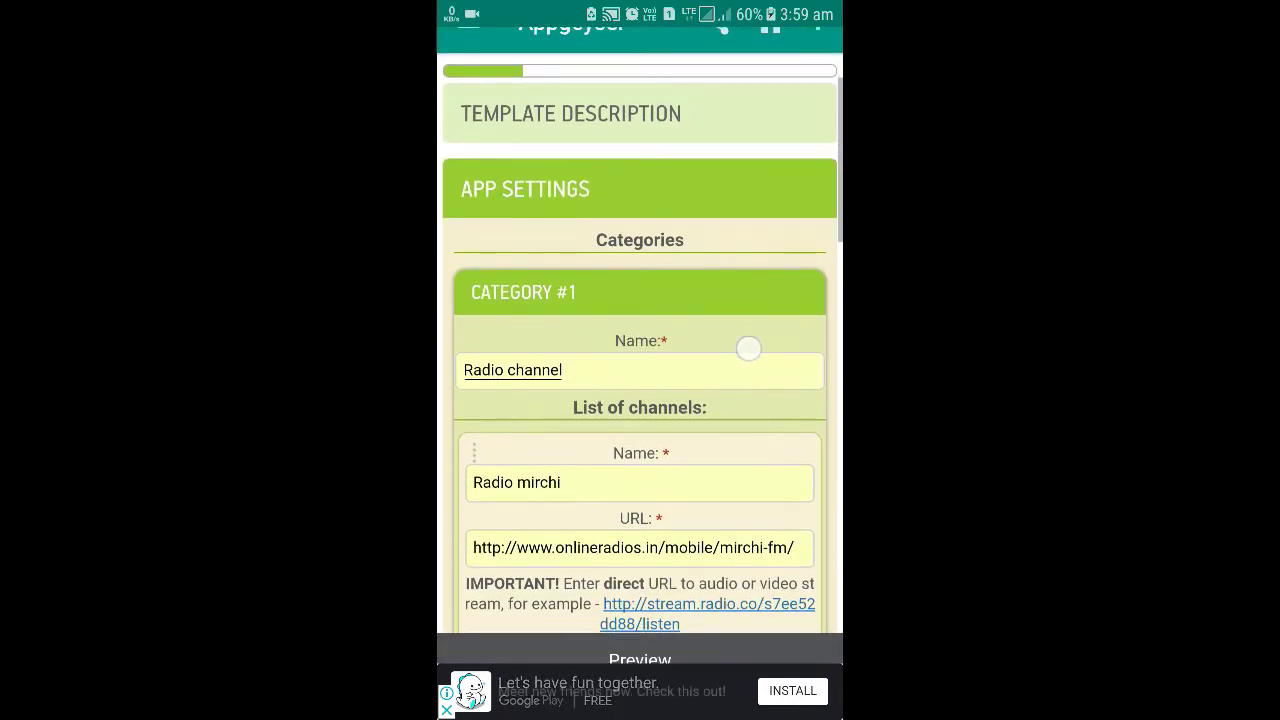
pyautogui.scroll(-3, 749, 349)
pyautogui.scroll(-8, 721, 447)
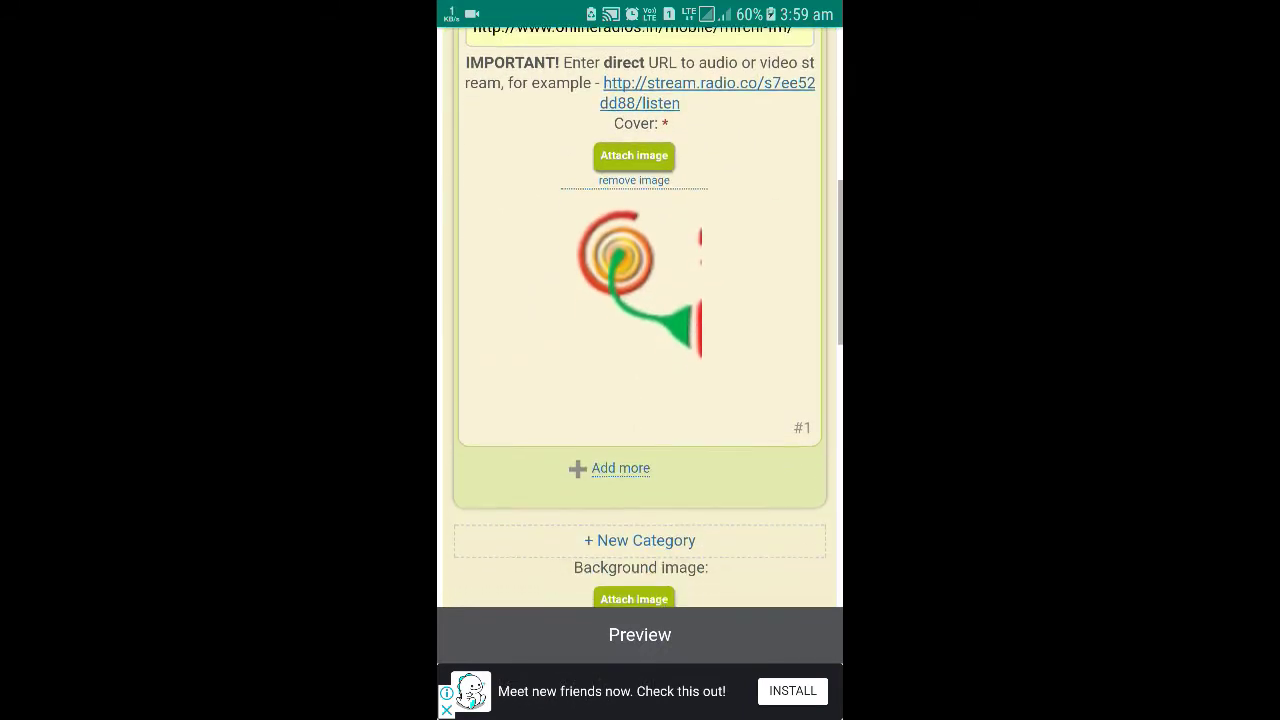
pyautogui.scroll(2, 723, 391)
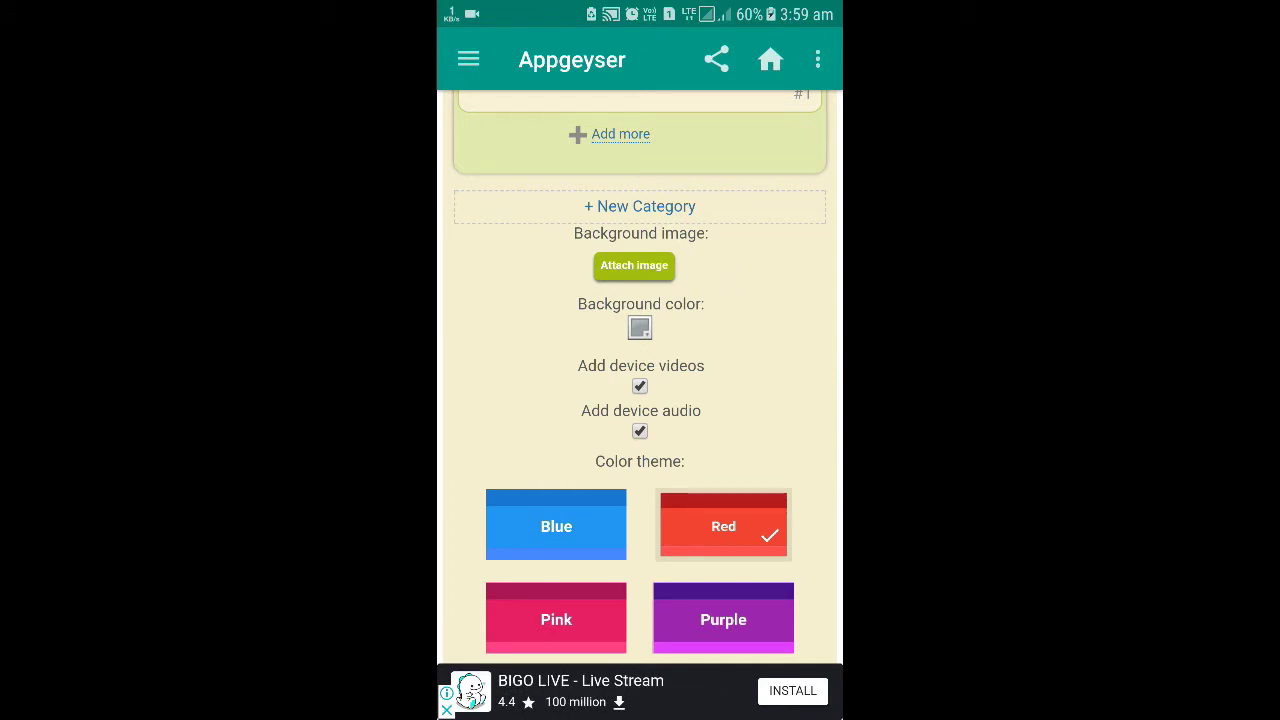
pyautogui.click(634, 266)
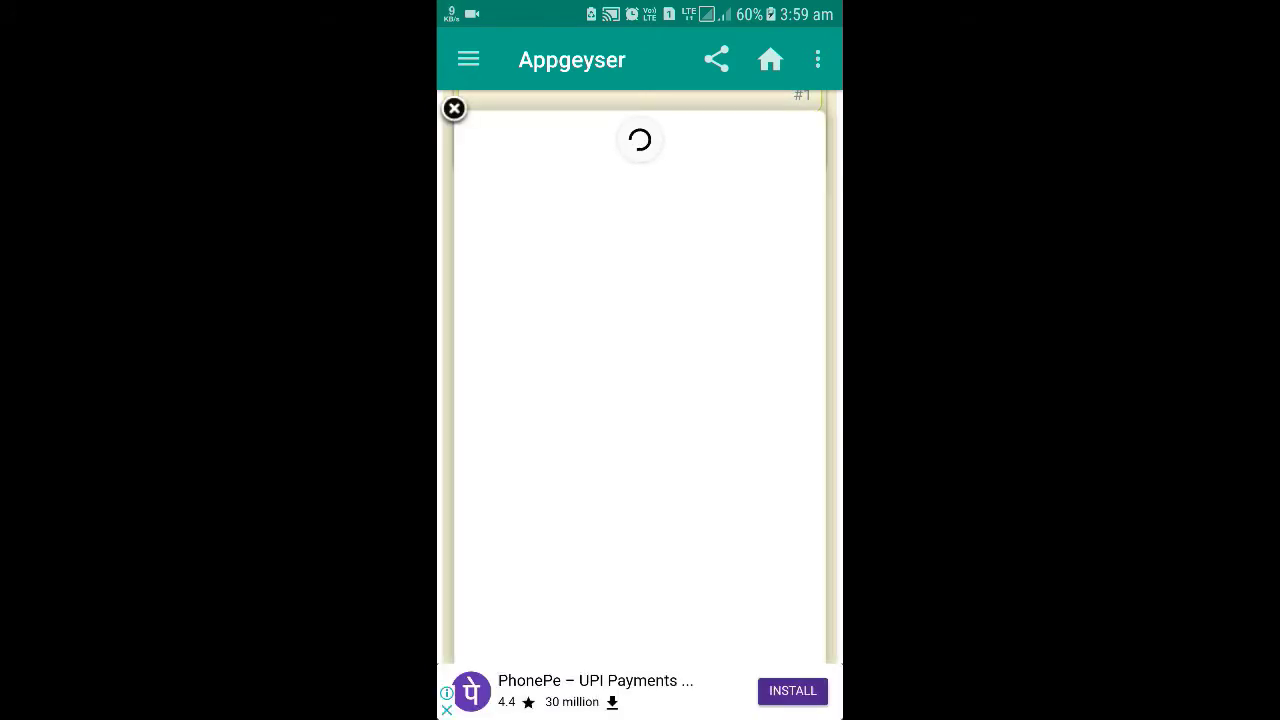
pyautogui.click(454, 108)
pyautogui.scroll(-3, 783, 300)
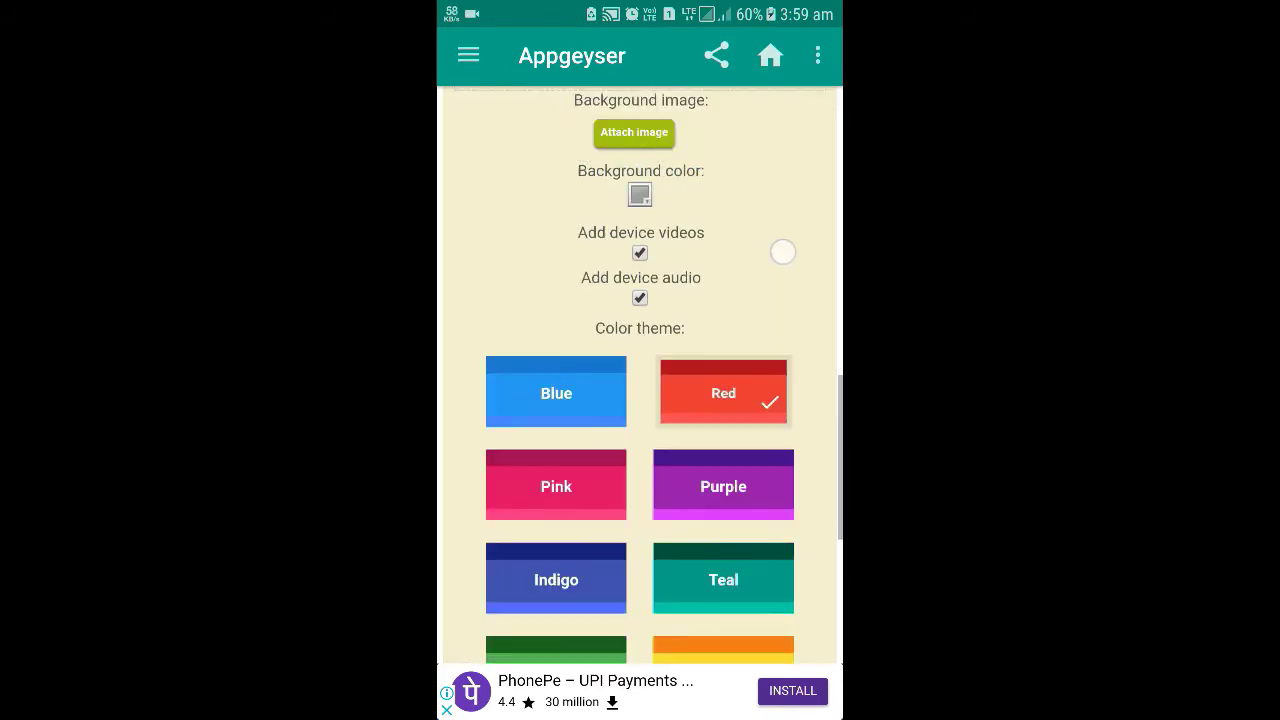
pyautogui.scroll(-5, 640, 320)
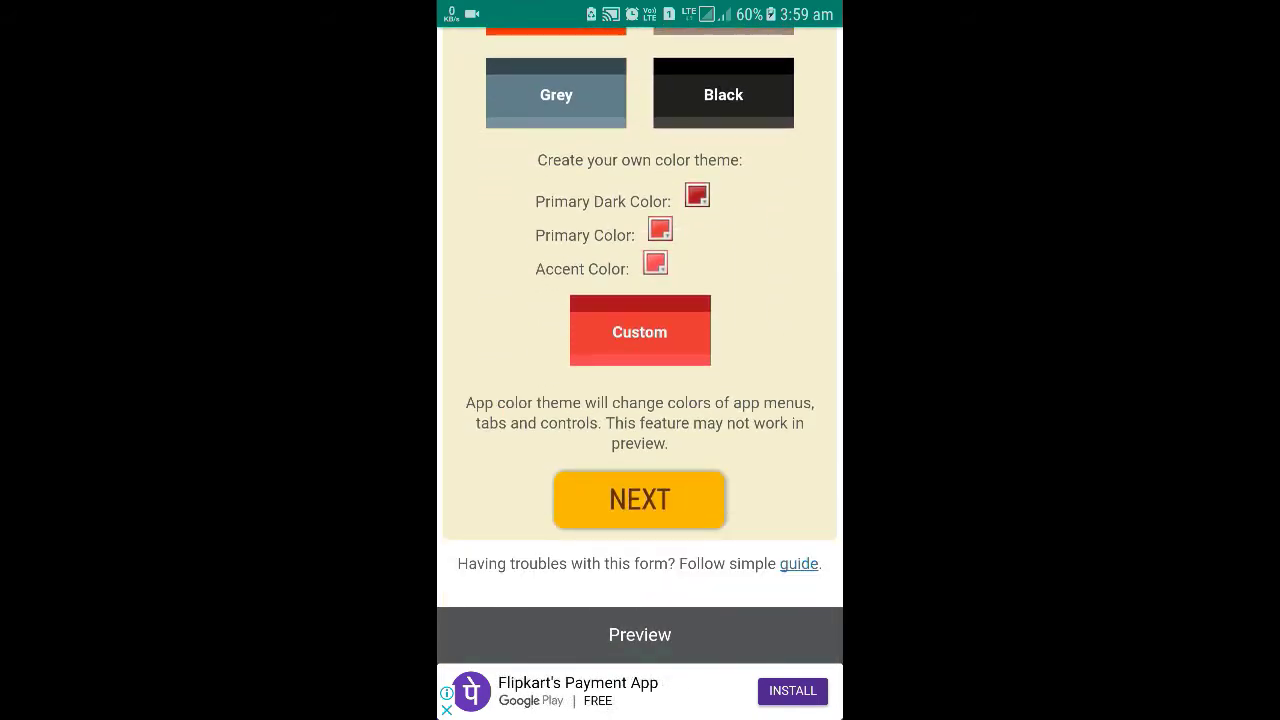
# - Enter 'Xtiger player' as the app name on the naming step
pyautogui.click(652, 507)
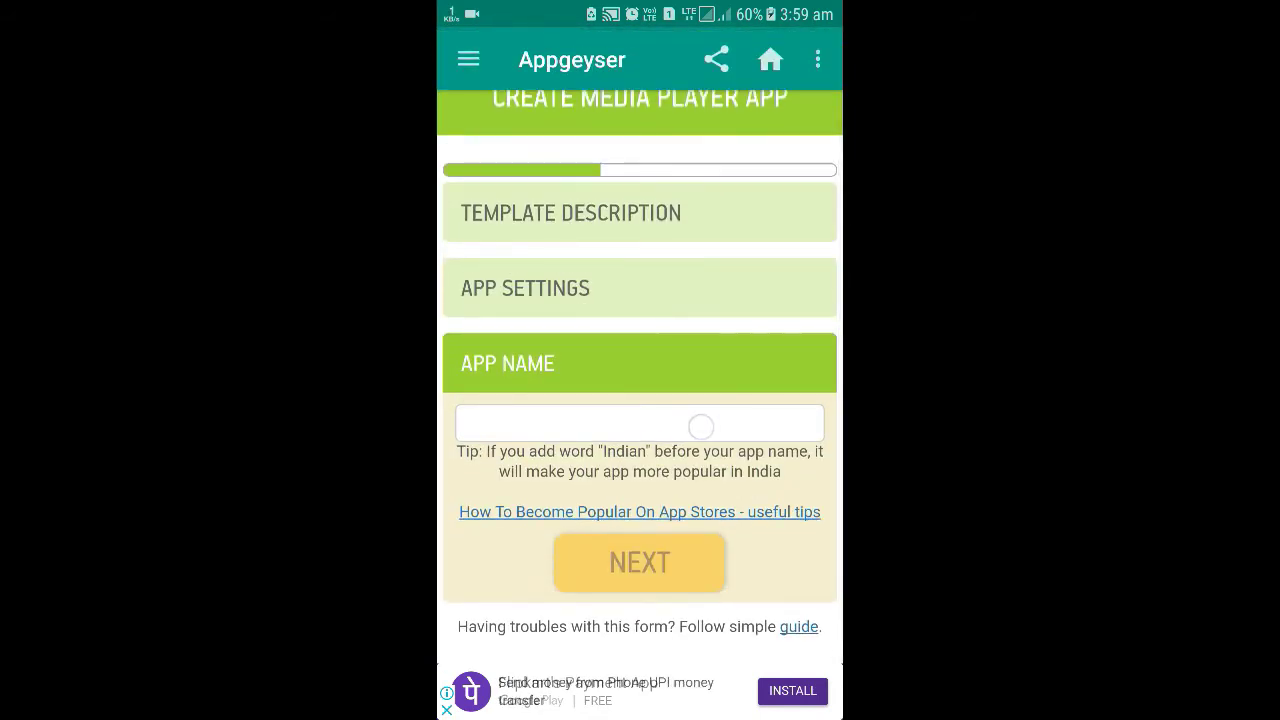
pyautogui.write('Xtiger player')
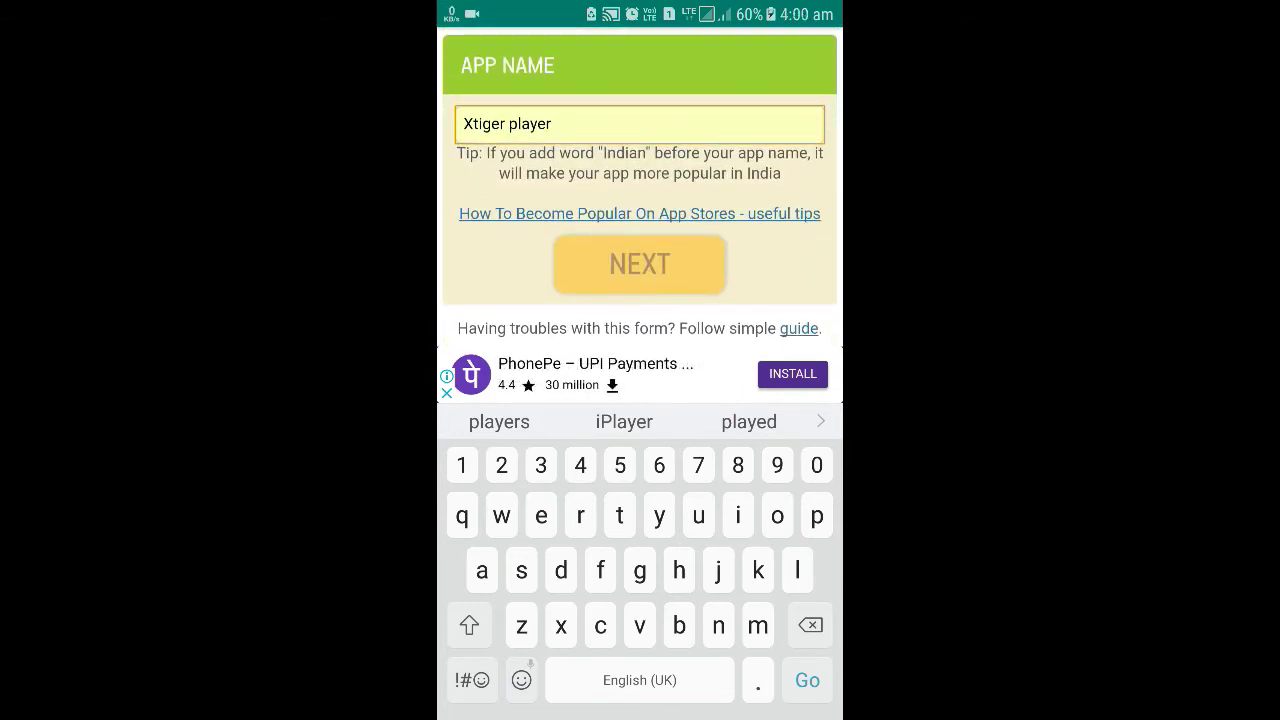
pyautogui.press('Escape')
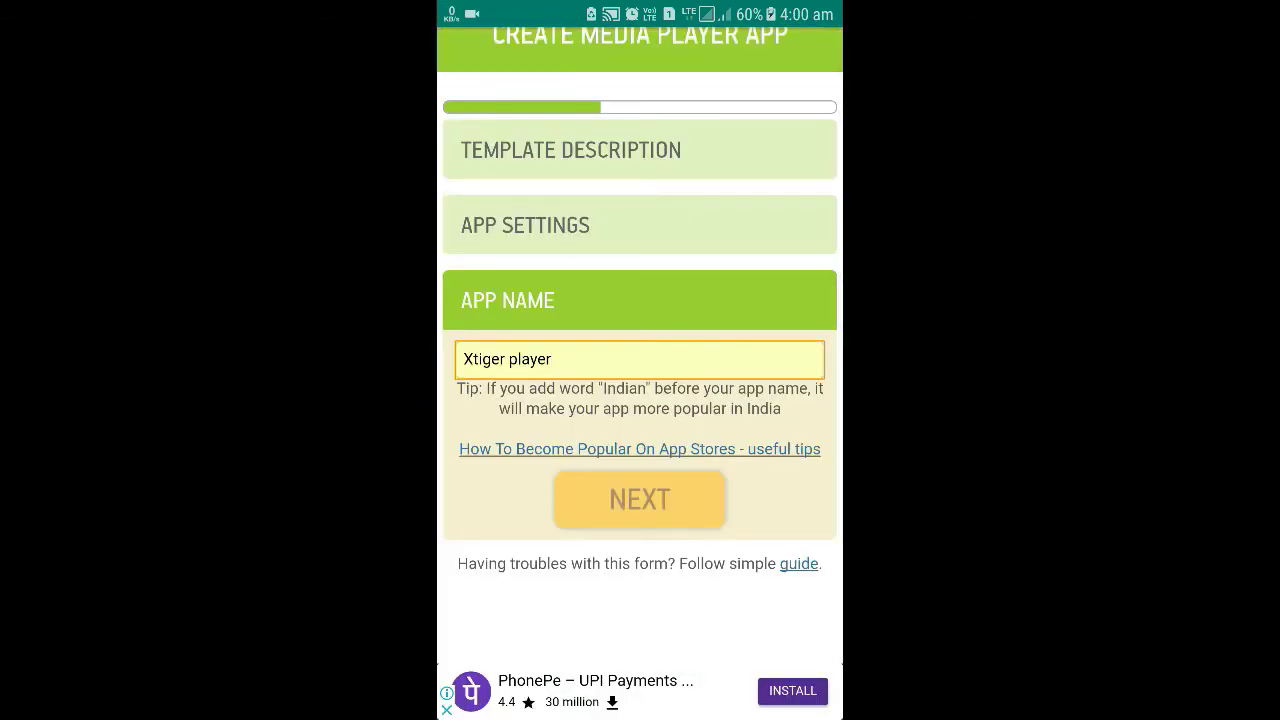
# - Correct the app name to 'Xtiger media player' and continue to Description
pyautogui.click(640, 359)
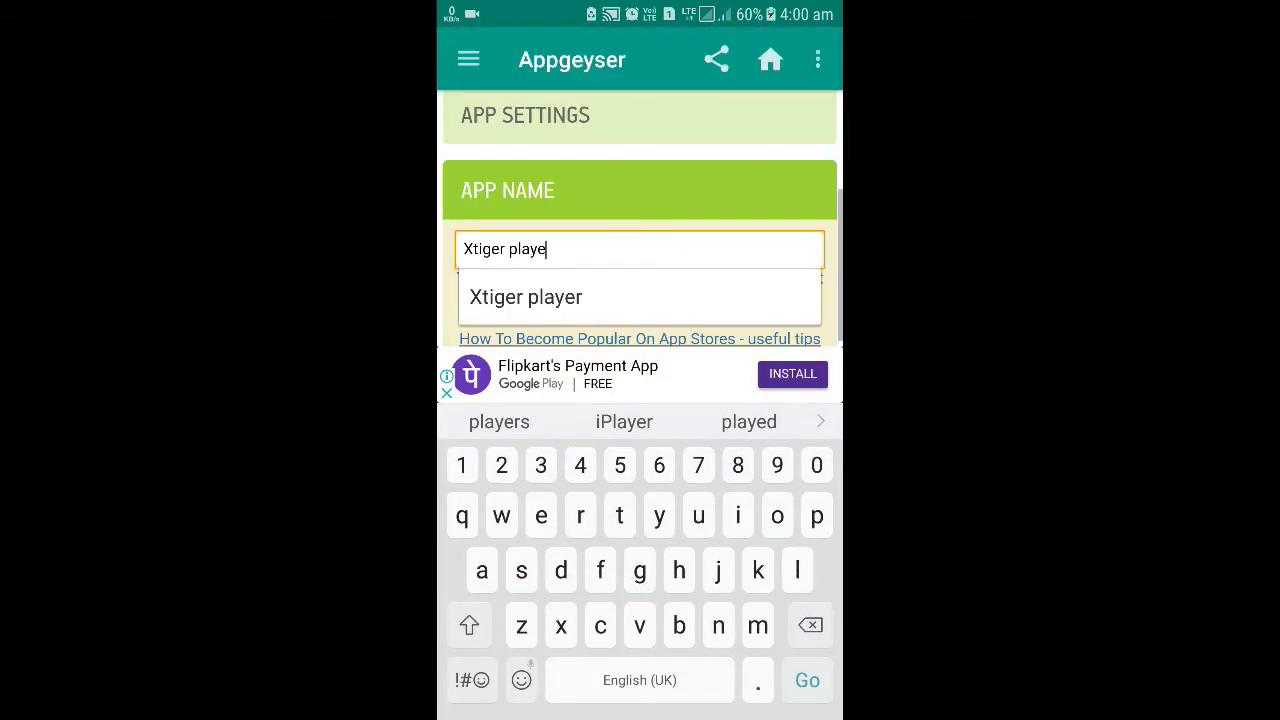
pyautogui.press('BackSpace')
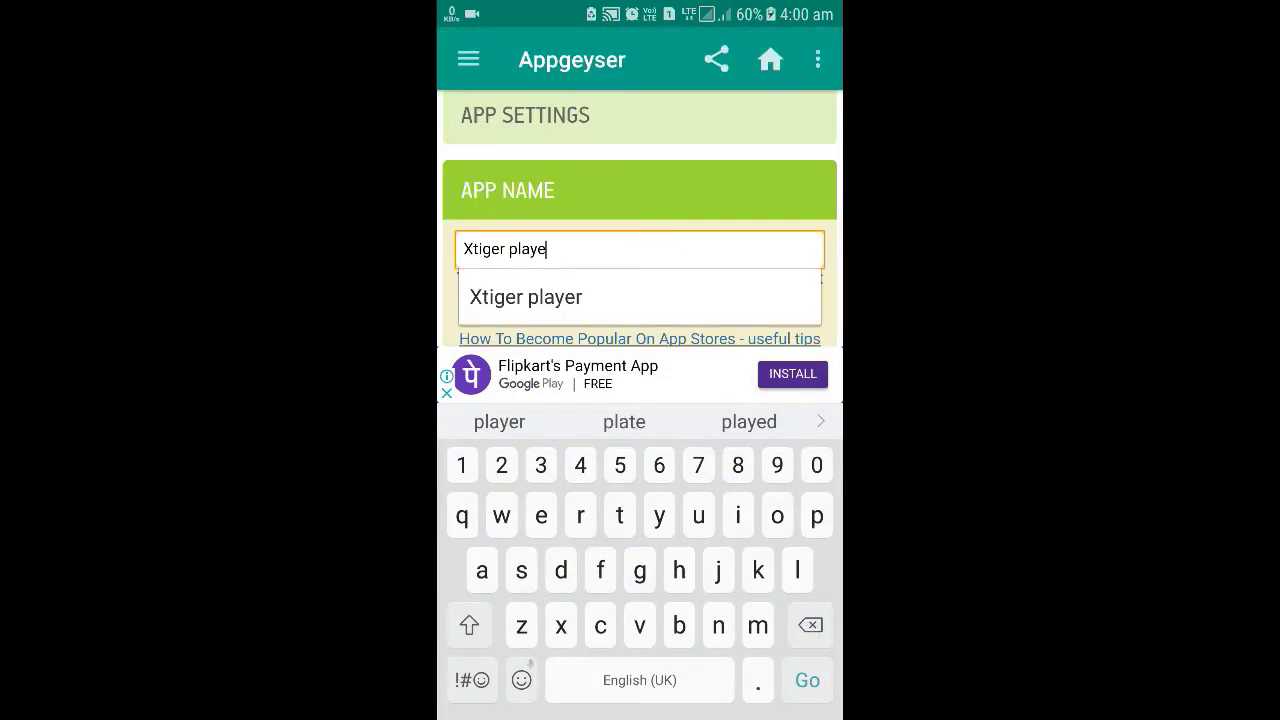
pyautogui.write('r')
pyautogui.click(508, 249)
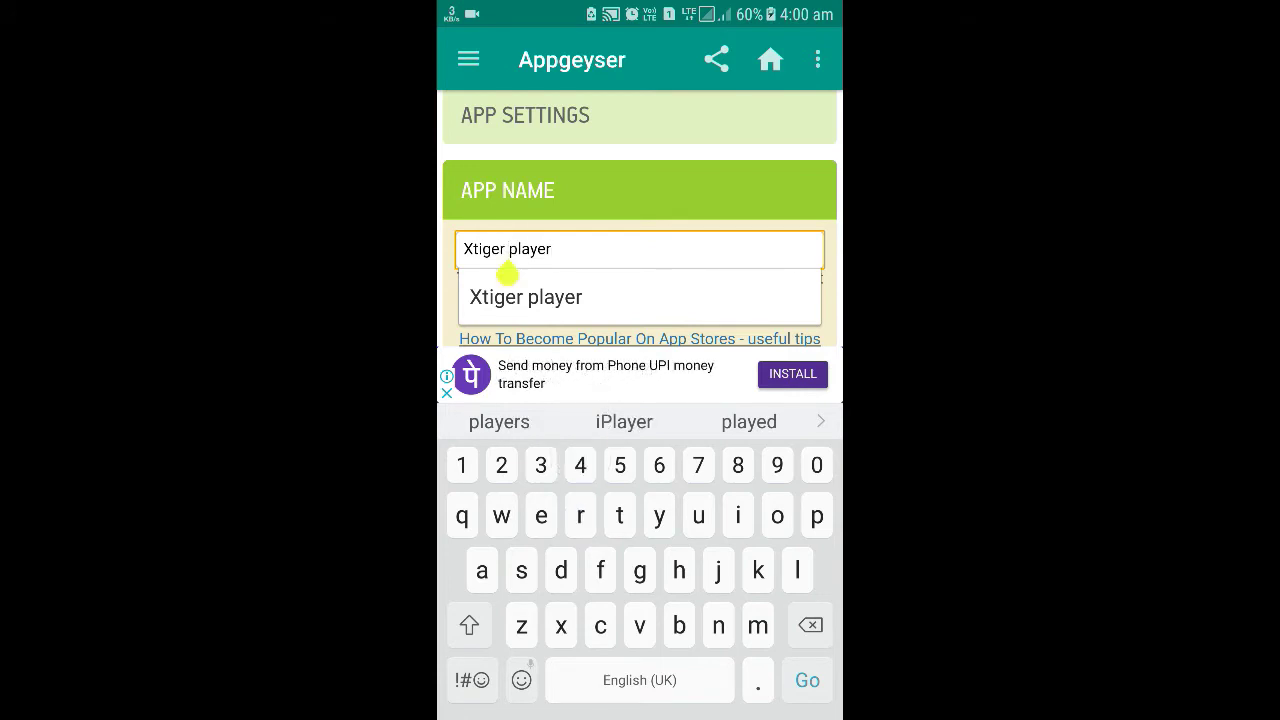
pyautogui.write('me')
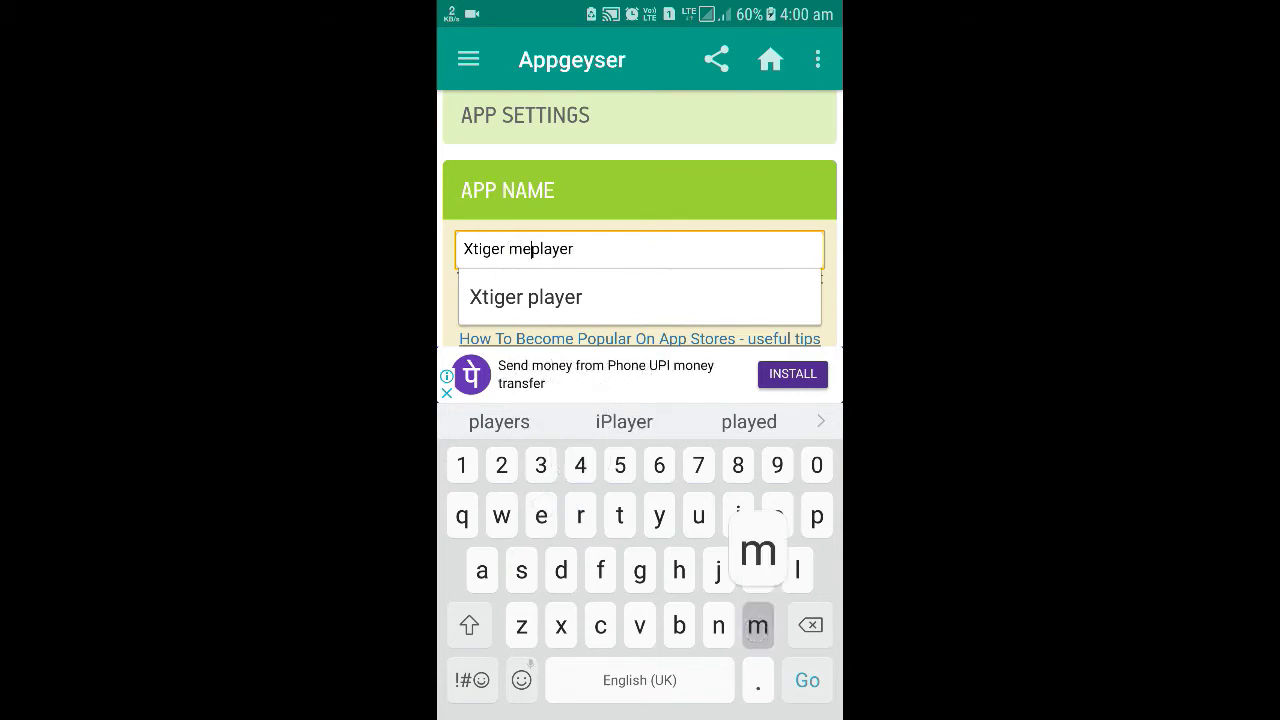
pyautogui.write('dia')
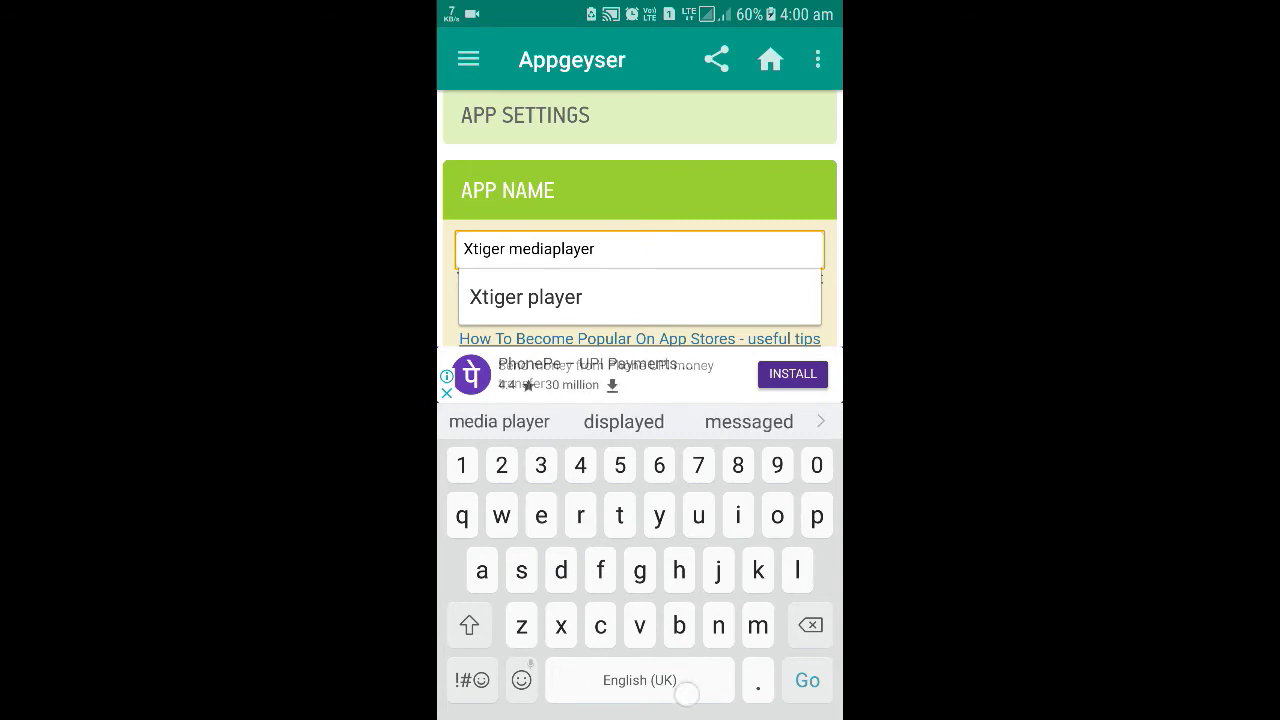
pyautogui.press('Return')
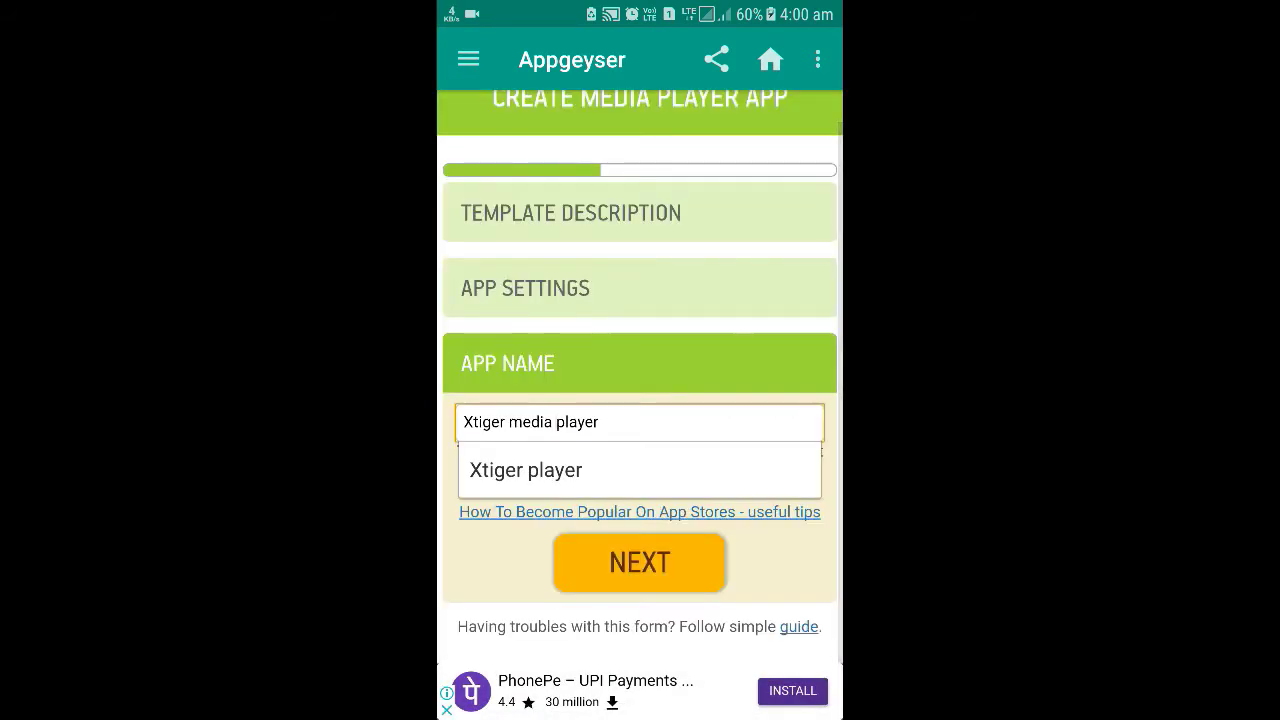
pyautogui.click(652, 566)
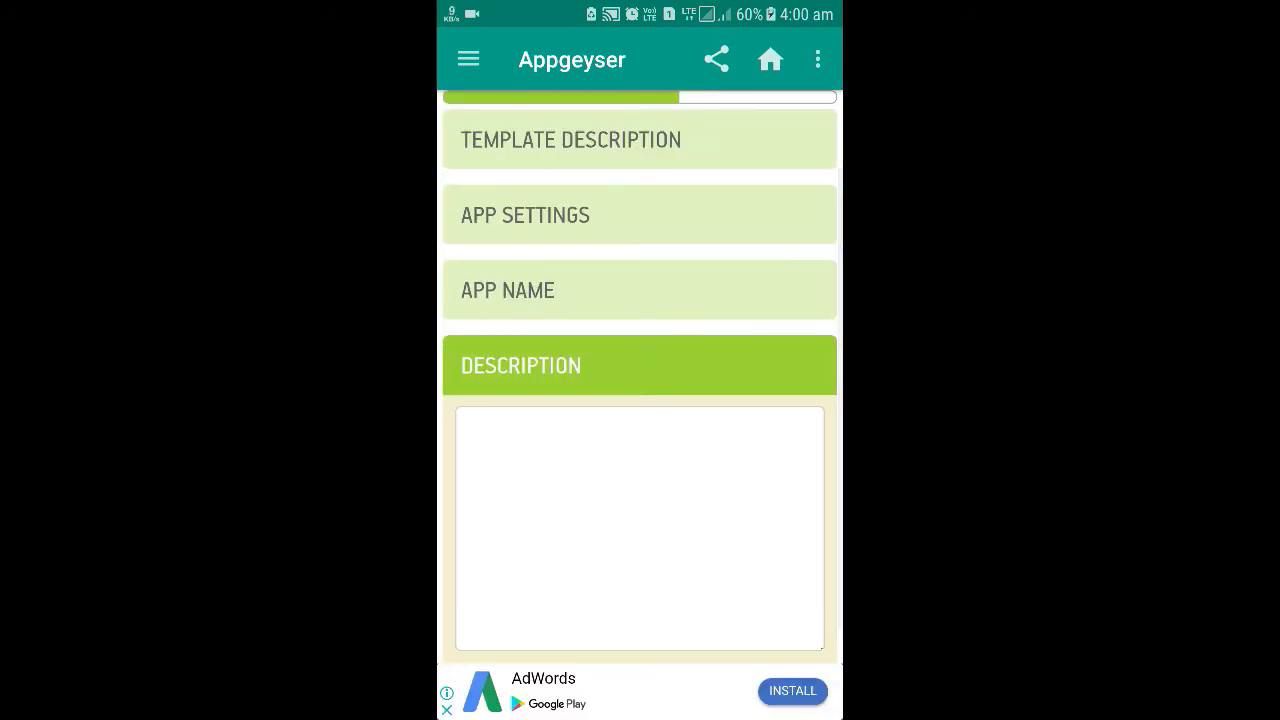
# - Write the description 'Hi' and 'Welcome to xtiger' on two lines, then continue to the icon step
pyautogui.click(464, 425)
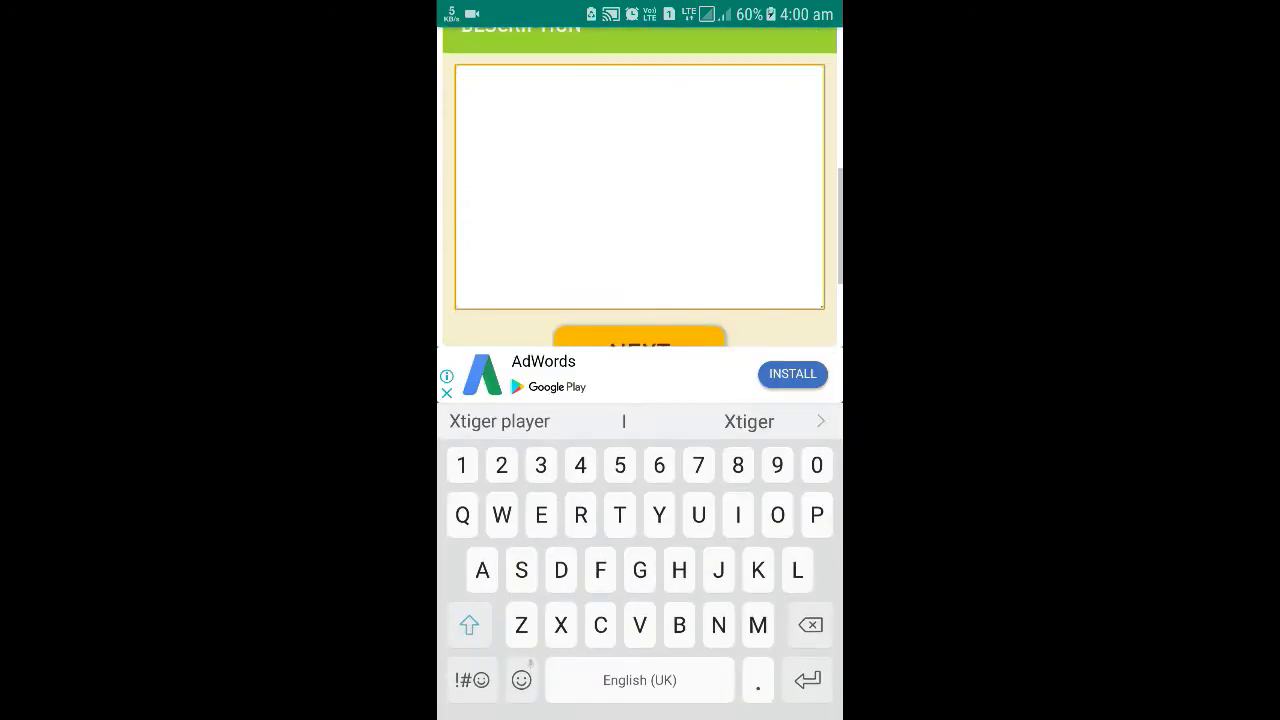
pyautogui.write('Hi')
pyautogui.press('Return')
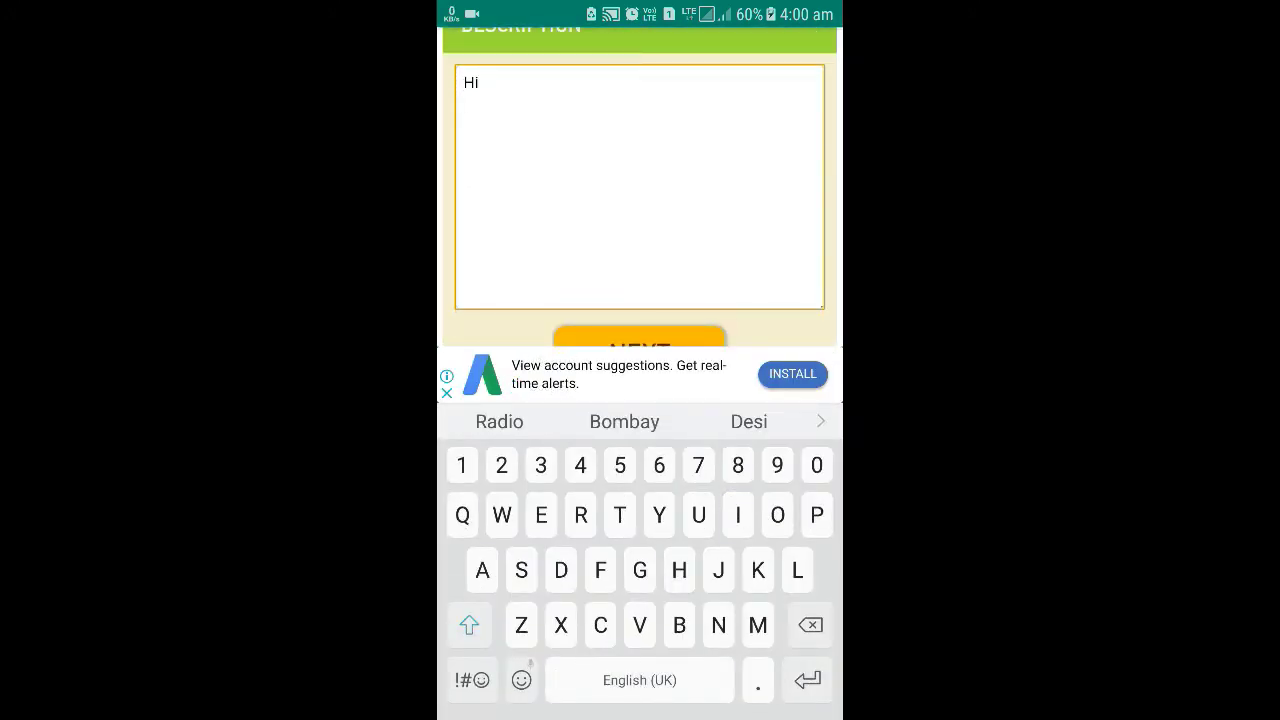
pyautogui.write('Weloc')
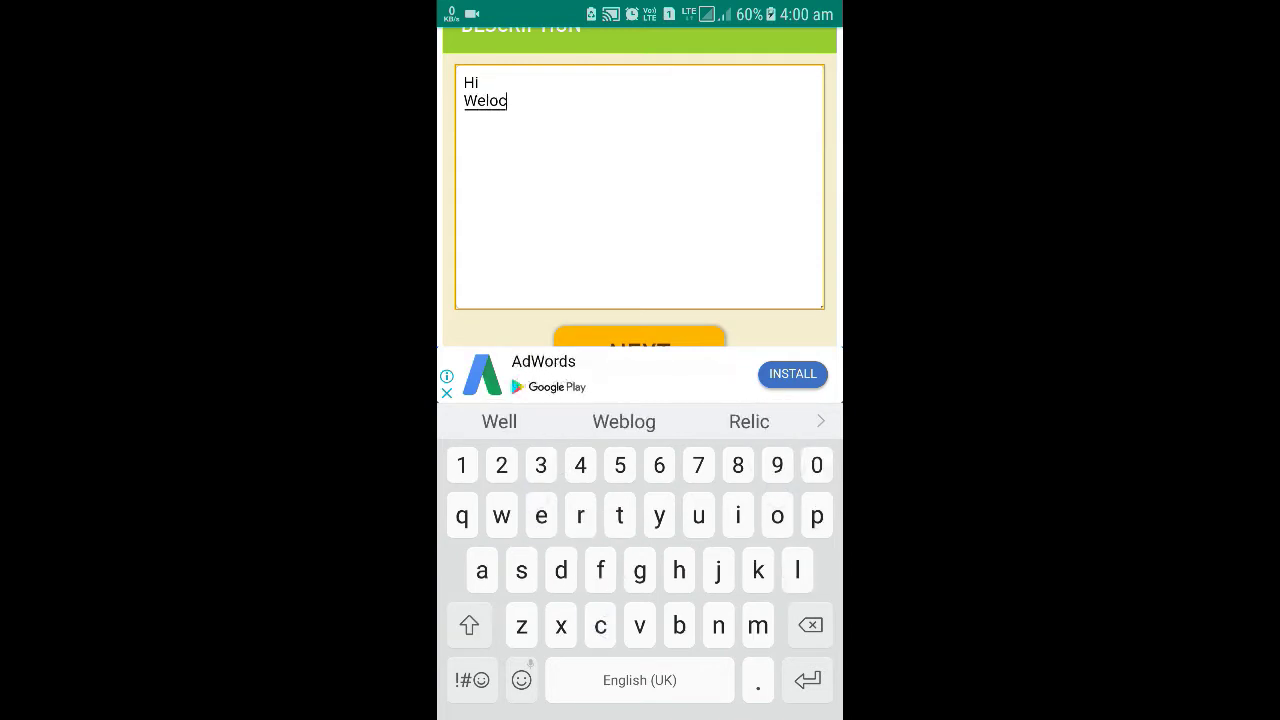
pyautogui.press('BackSpace')
pyautogui.press('BackSpace')
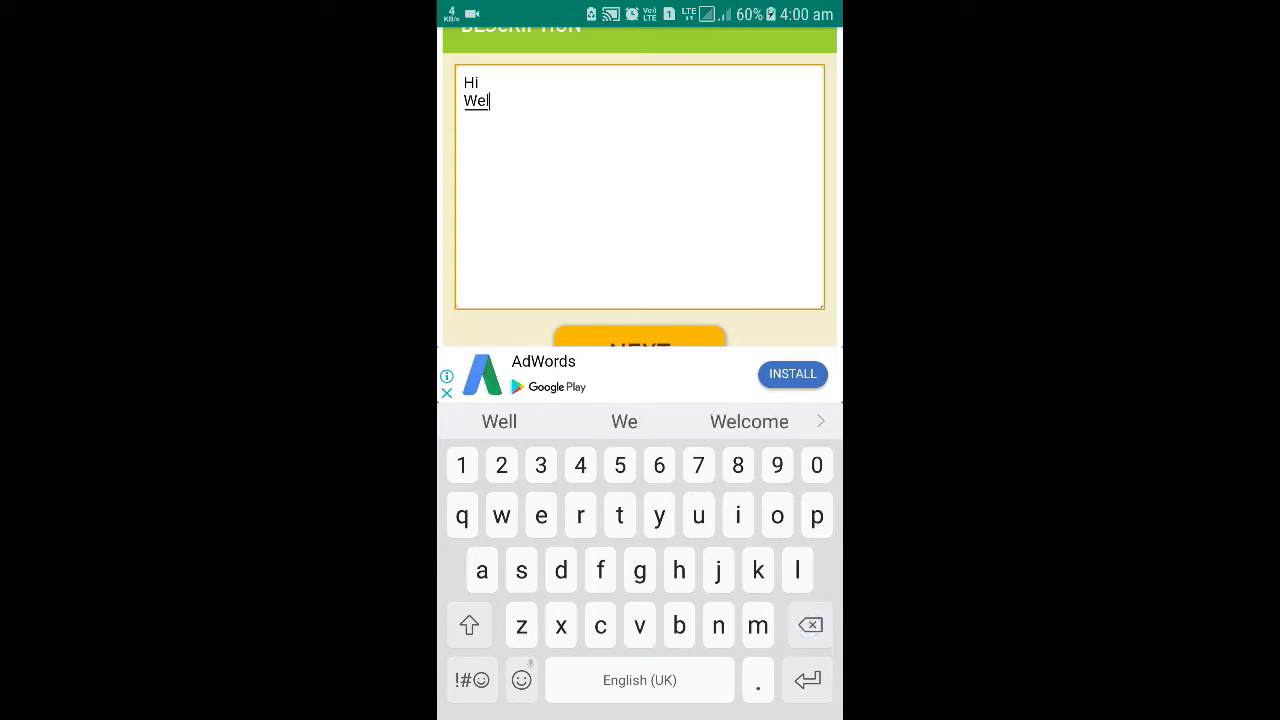
pyautogui.write('c')
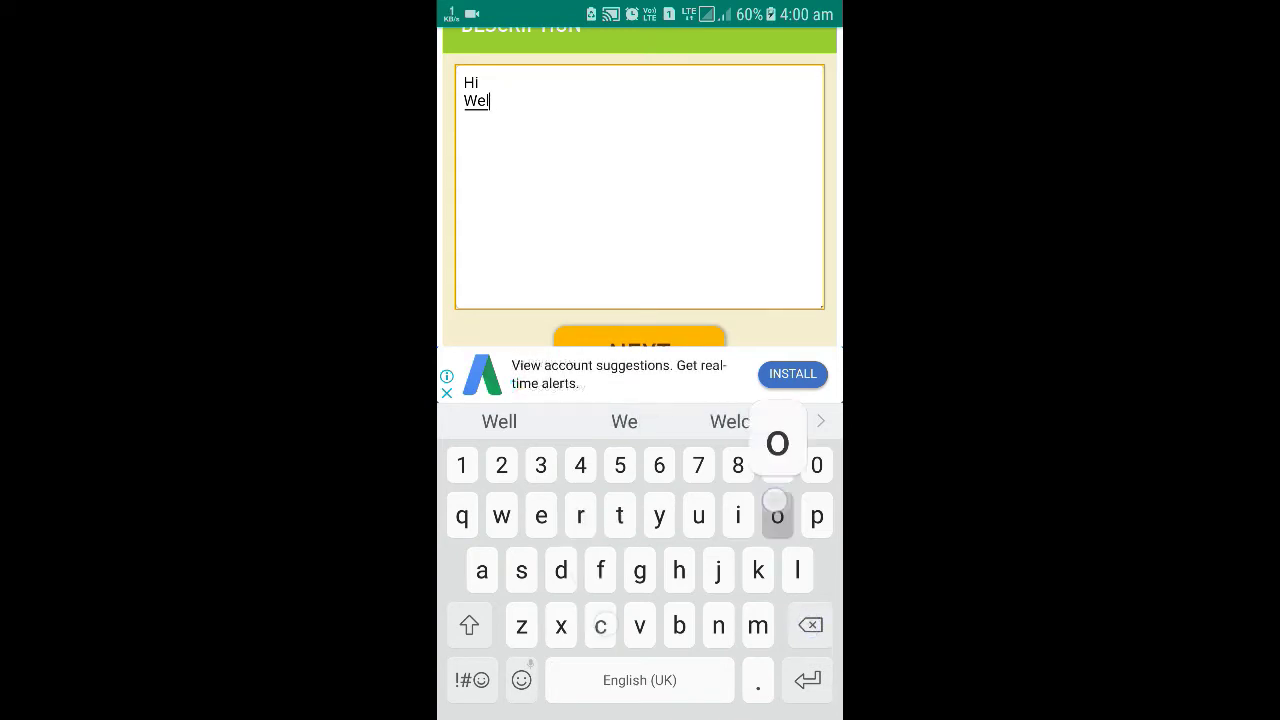
pyautogui.write('ome t')
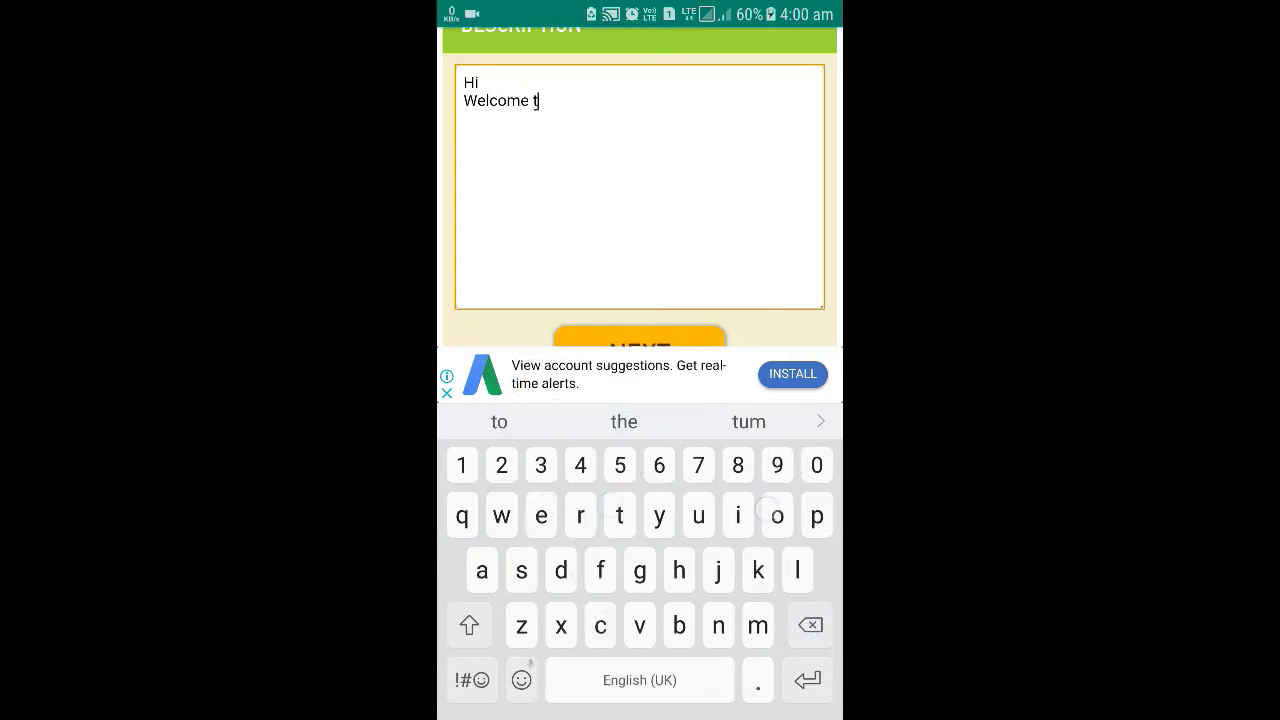
pyautogui.write('o')
pyautogui.press('BackSpace')
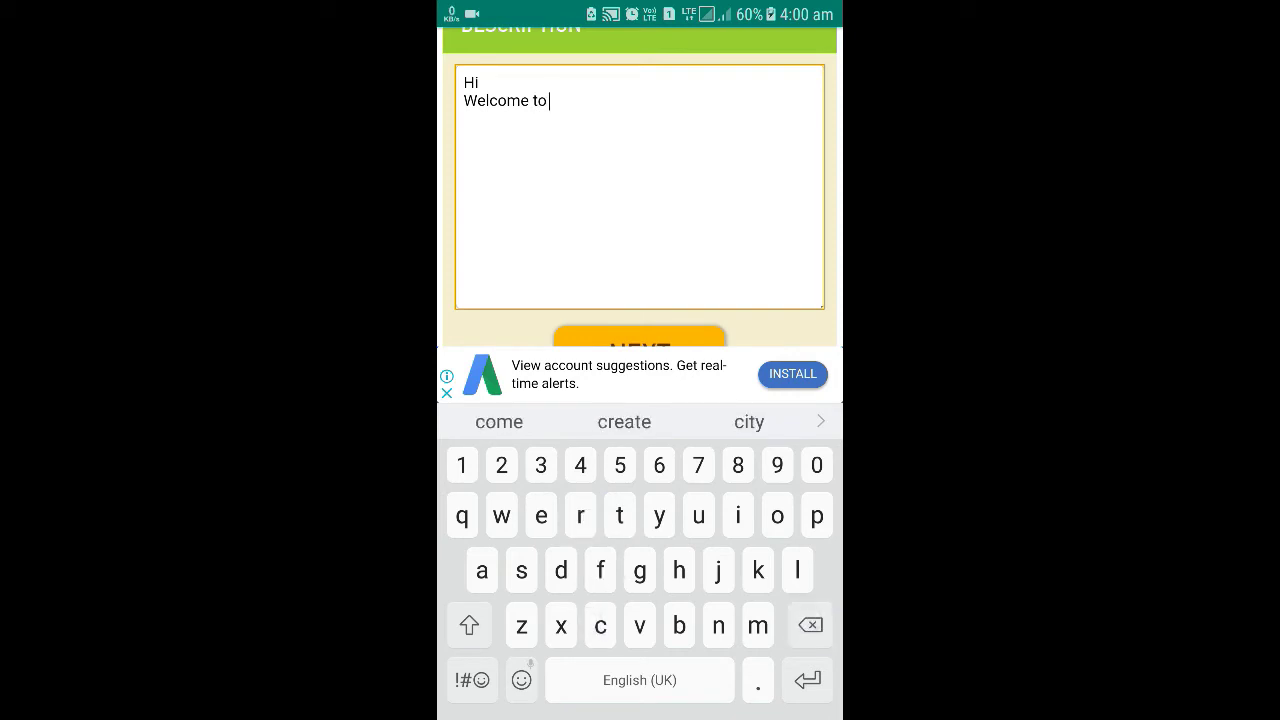
pyautogui.write('x')
pyautogui.press('BackSpace')
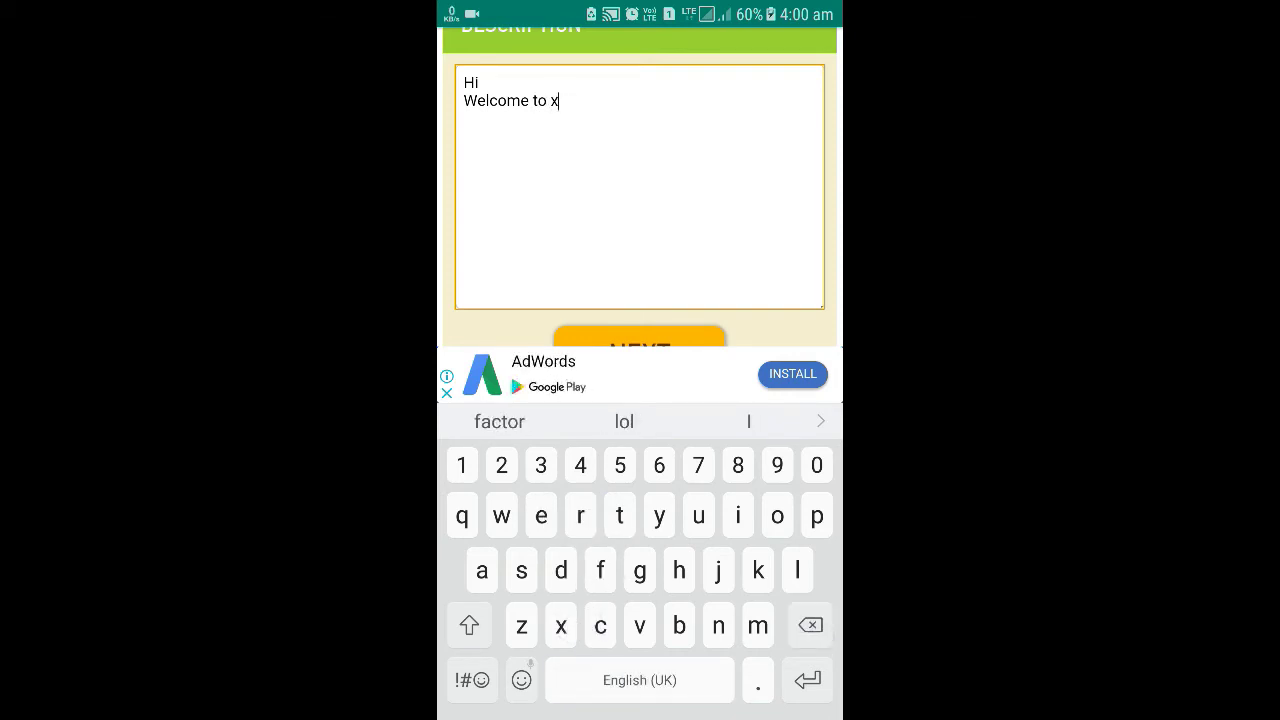
pyautogui.write('tiger')
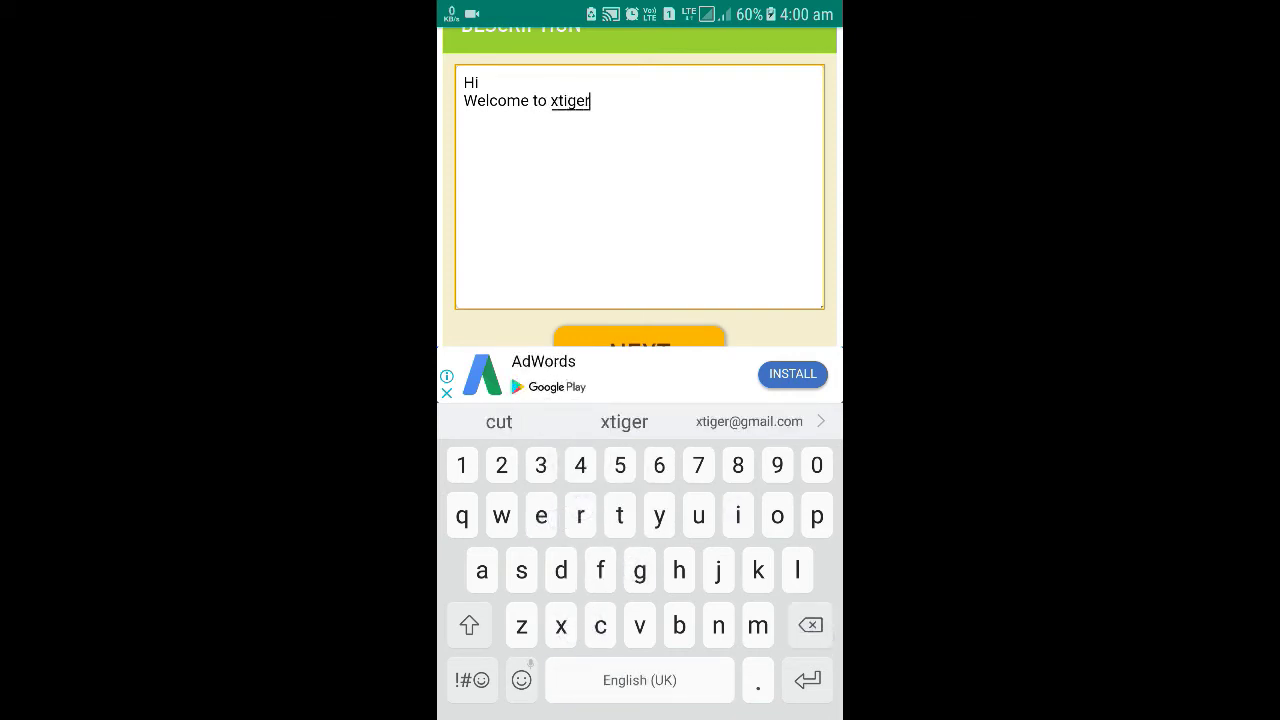
pyautogui.press('Escape')
pyautogui.click(639, 499)
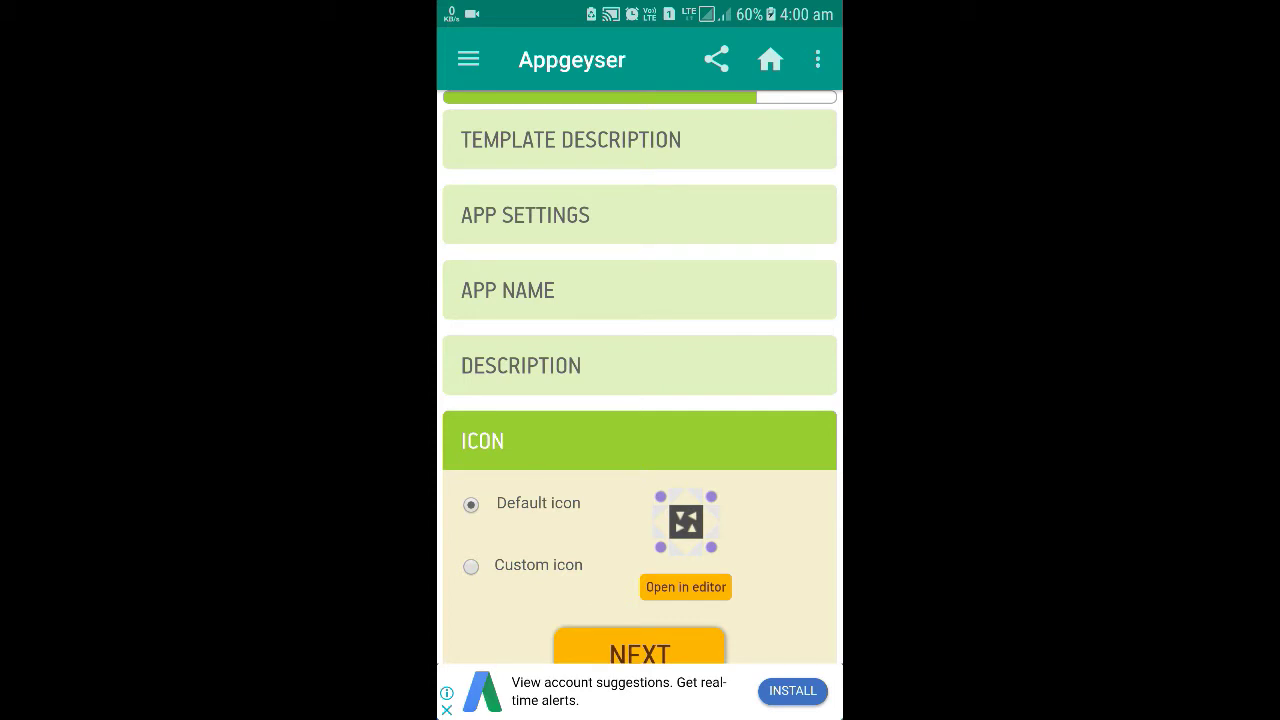
# - Keep the Default icon instead of Custom icon and create the Xtiger media player app
pyautogui.click(471, 566)
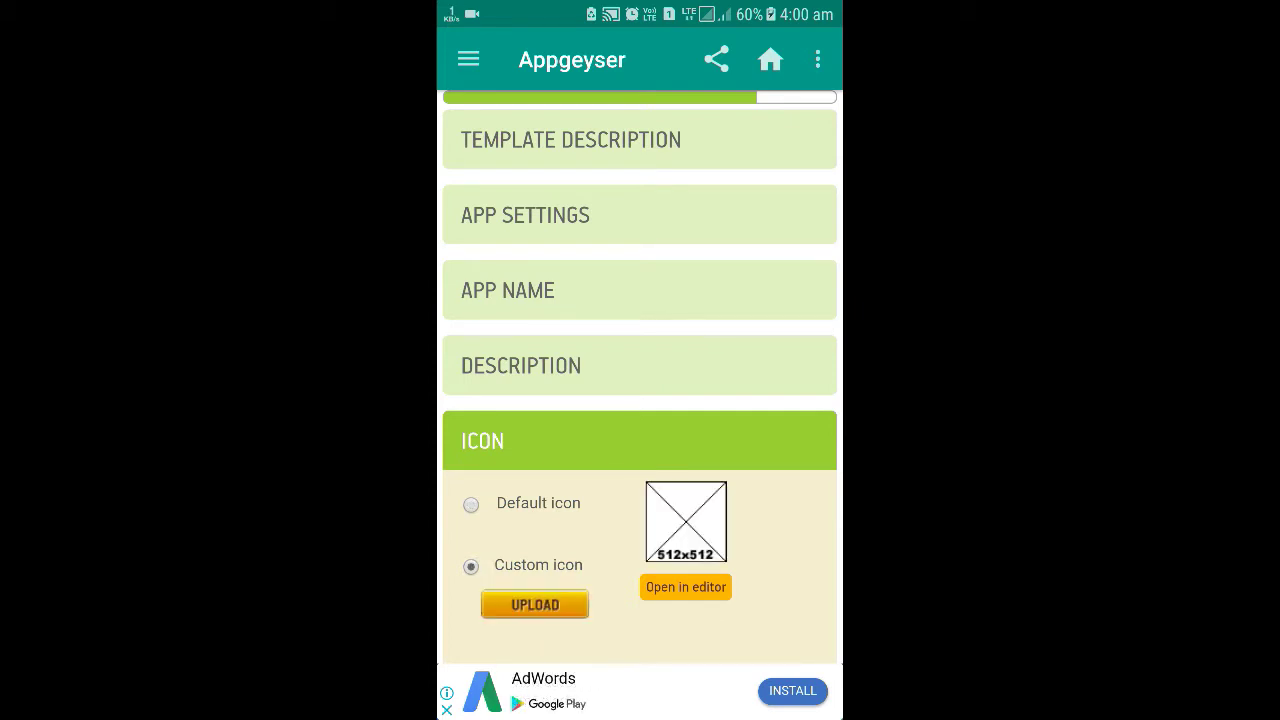
pyautogui.click(471, 504)
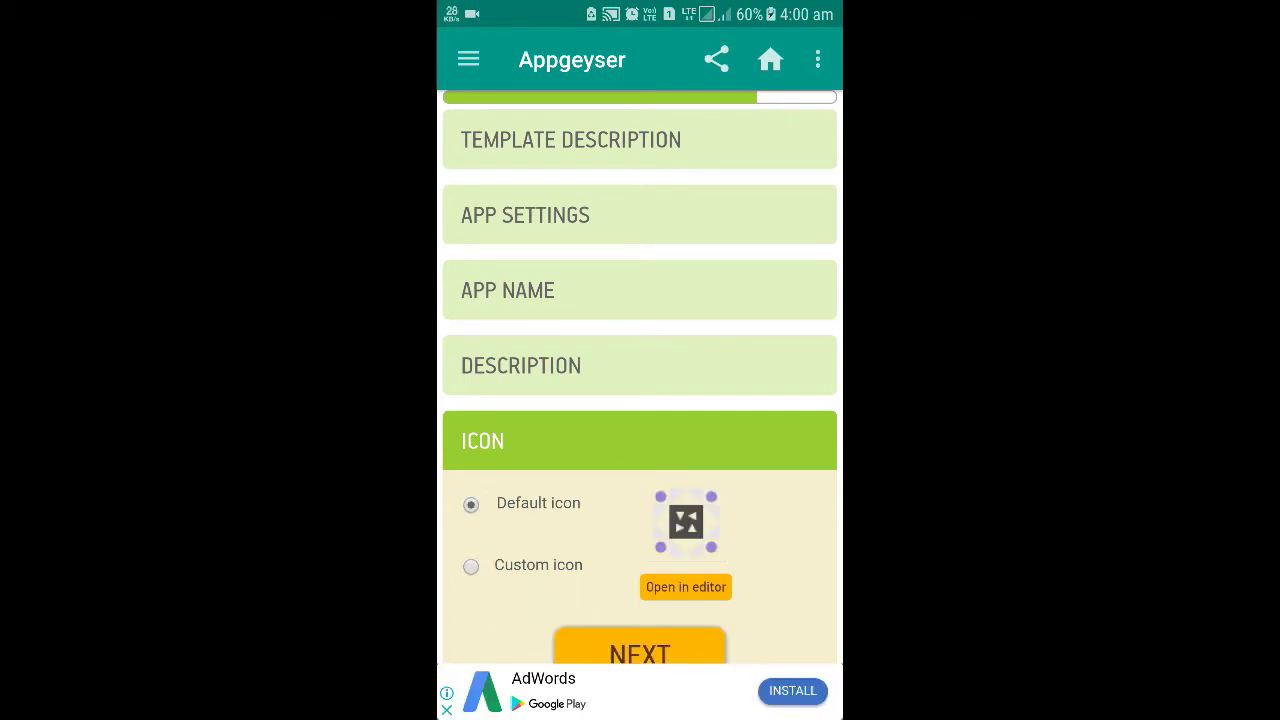
pyautogui.scroll(-2, 640, 450)
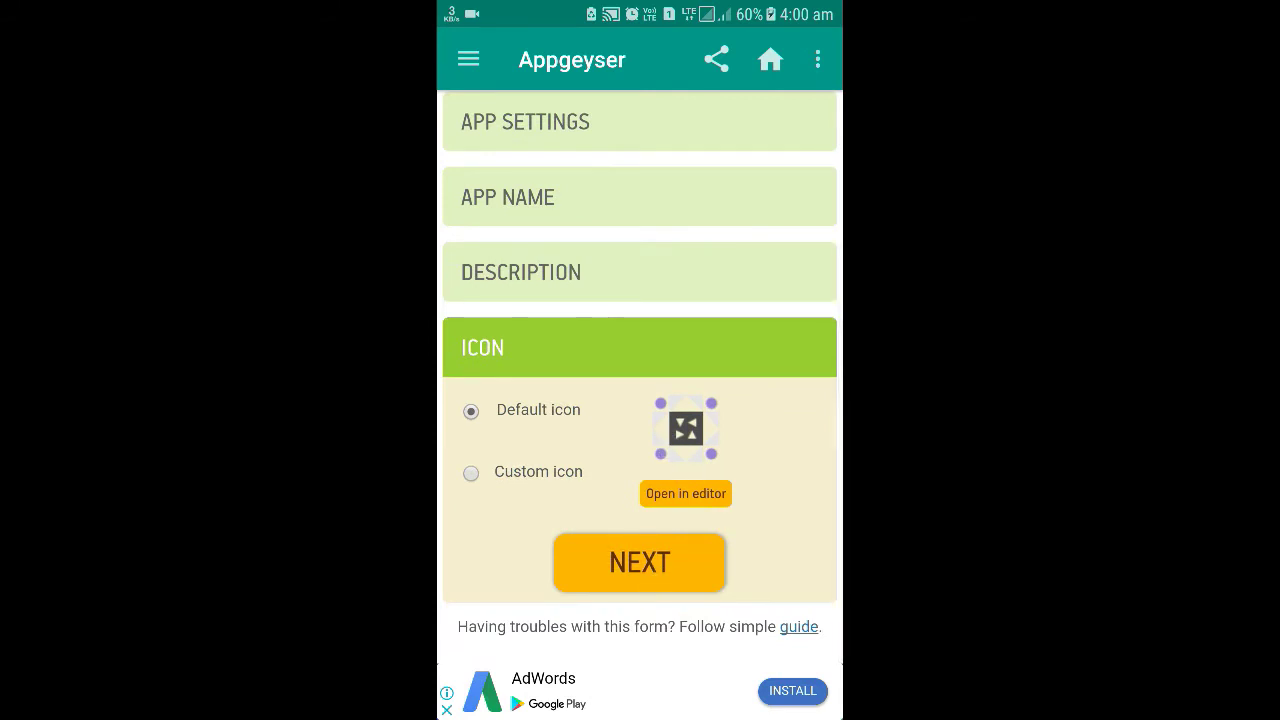
pyautogui.click(643, 558)
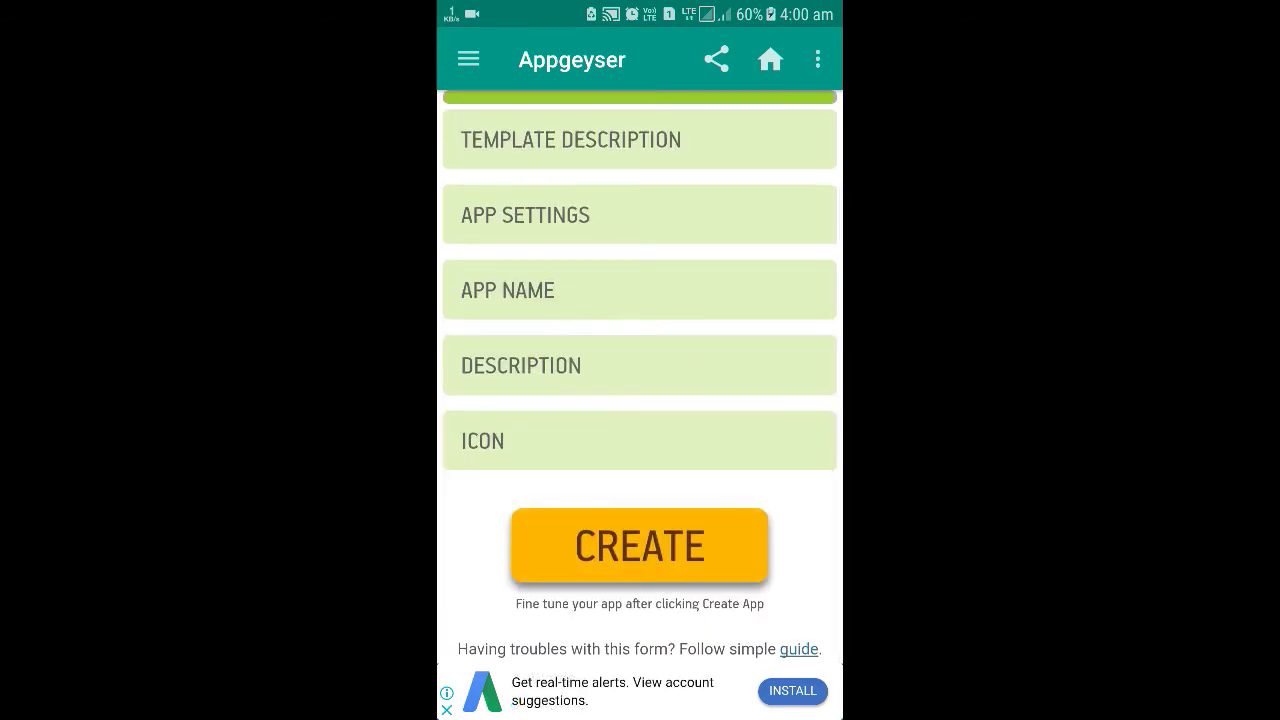
pyautogui.click(665, 545)
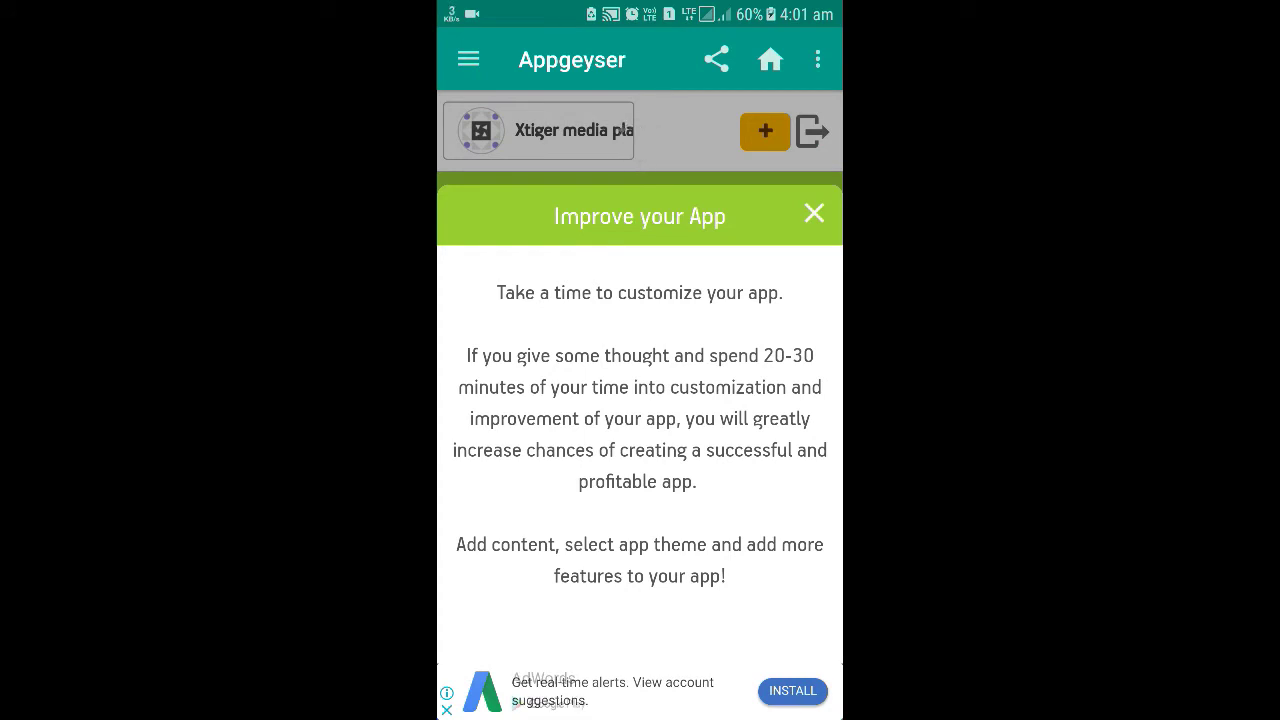
# - Dismiss the 'Improve your App' tip and scroll down the app dashboard
pyautogui.click(814, 213)
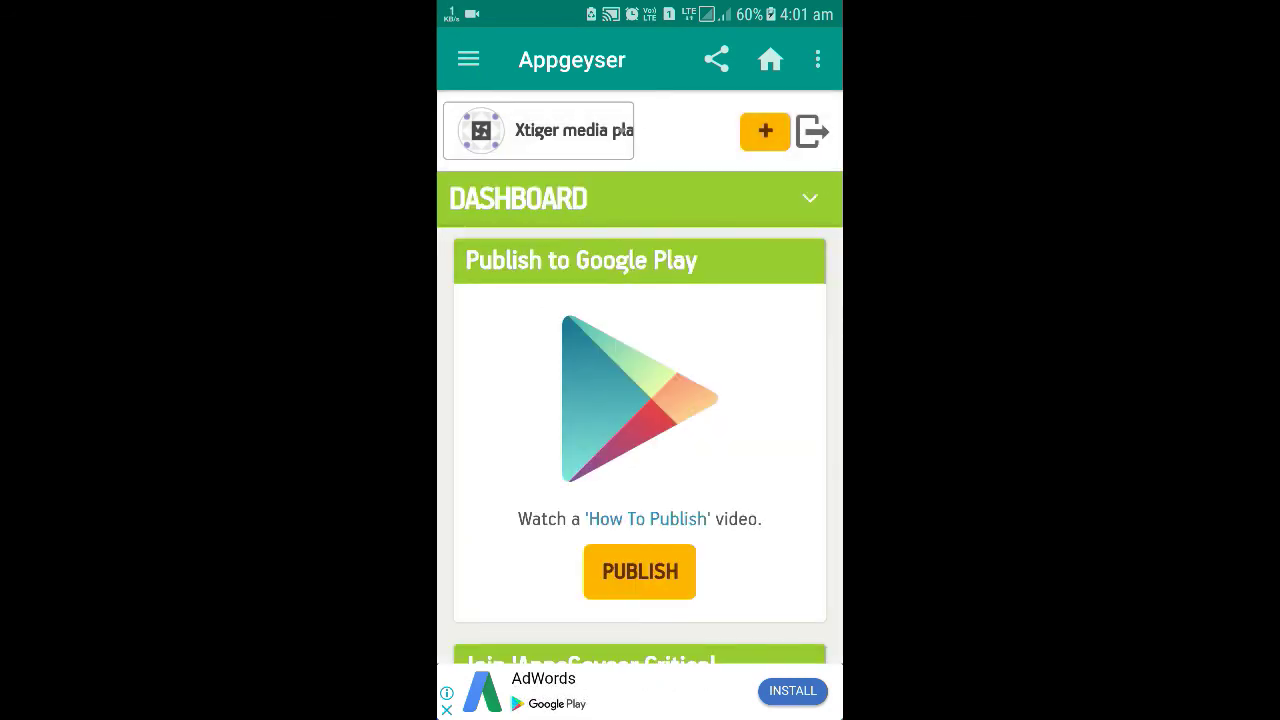
pyautogui.moveTo(708, 562); pyautogui.dragTo(746, 449)
pyautogui.scroll(-3, 640, 400)
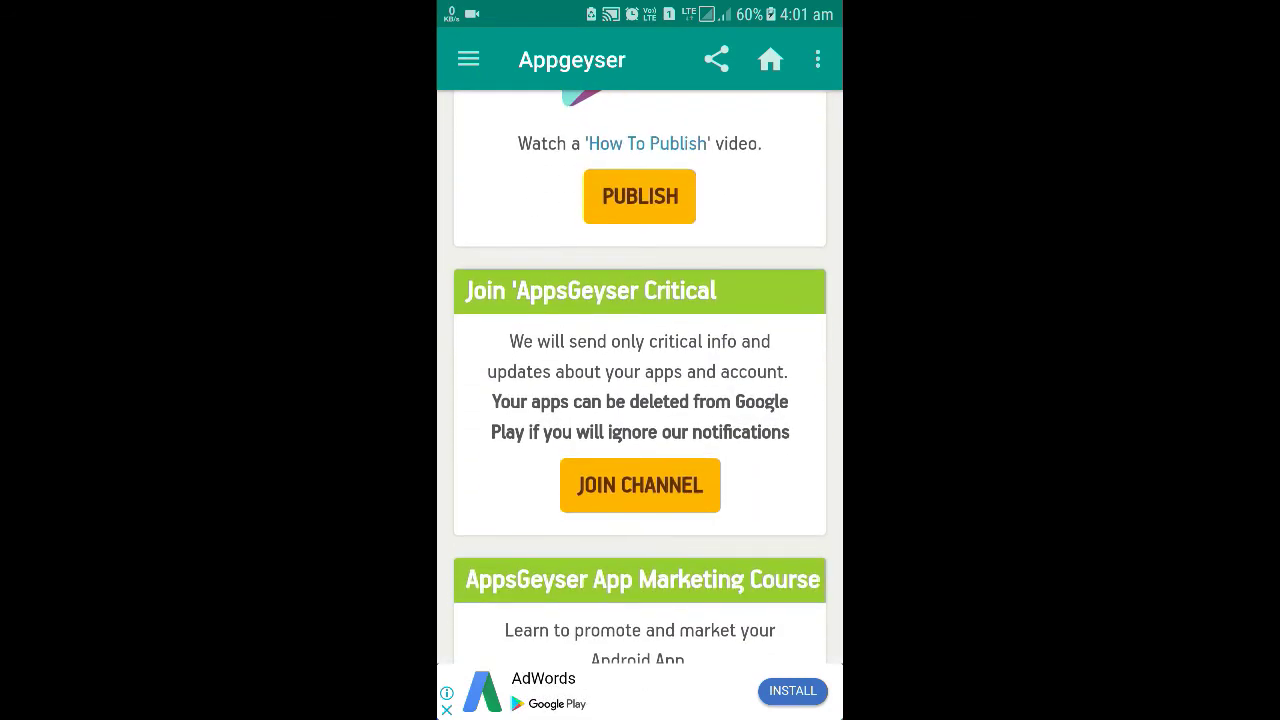
pyautogui.scroll(-2, 640, 400)
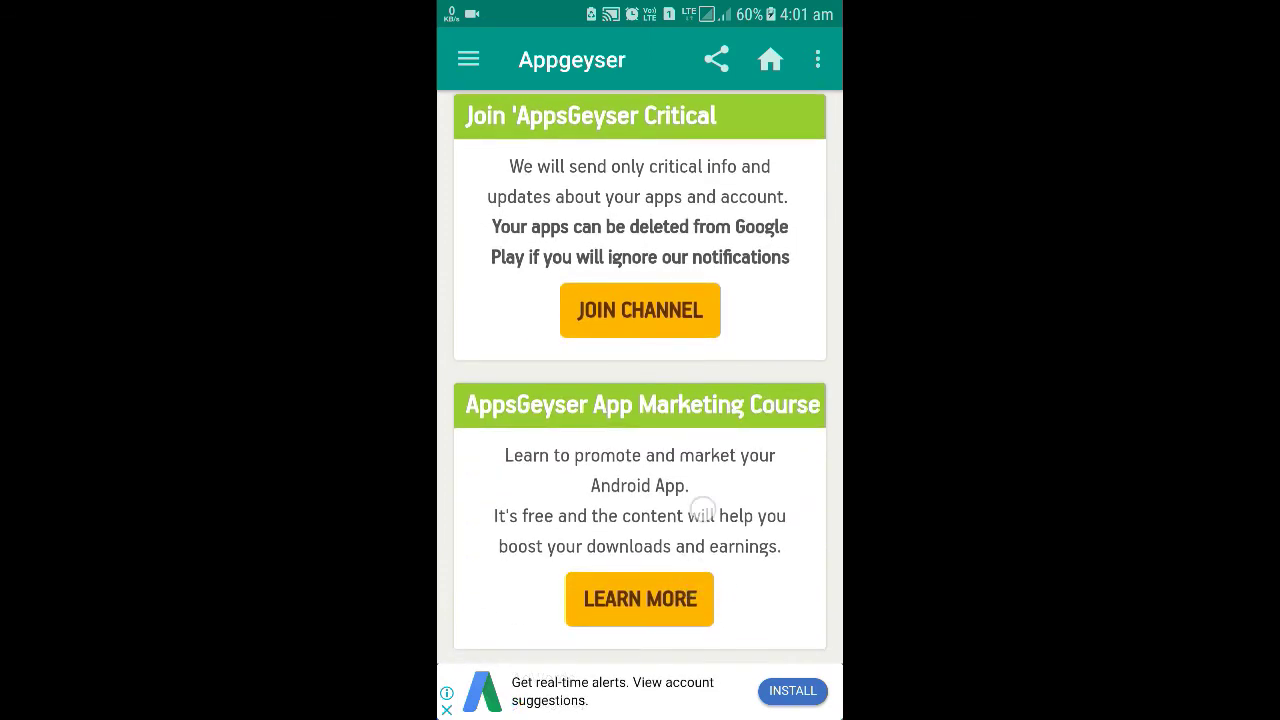
pyautogui.scroll(-2, 702, 510)
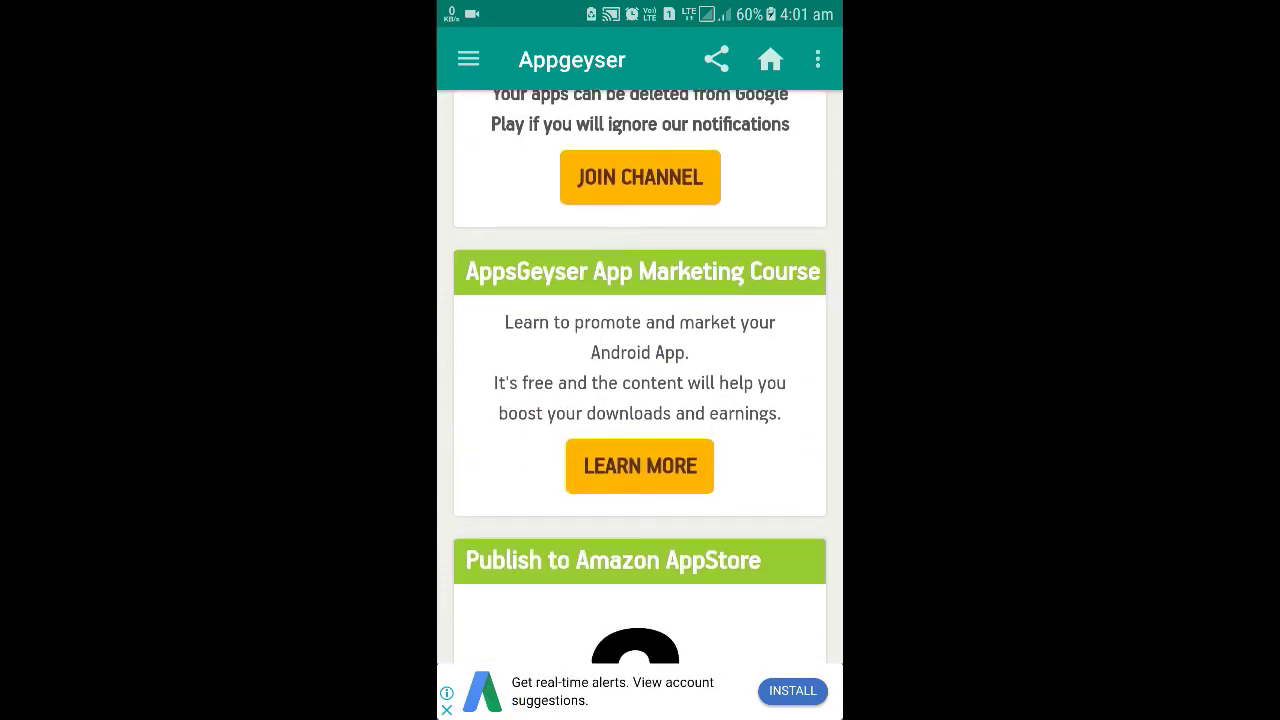
pyautogui.scroll(-2, 729, 434)
pyautogui.scroll(-2, 686, 586)
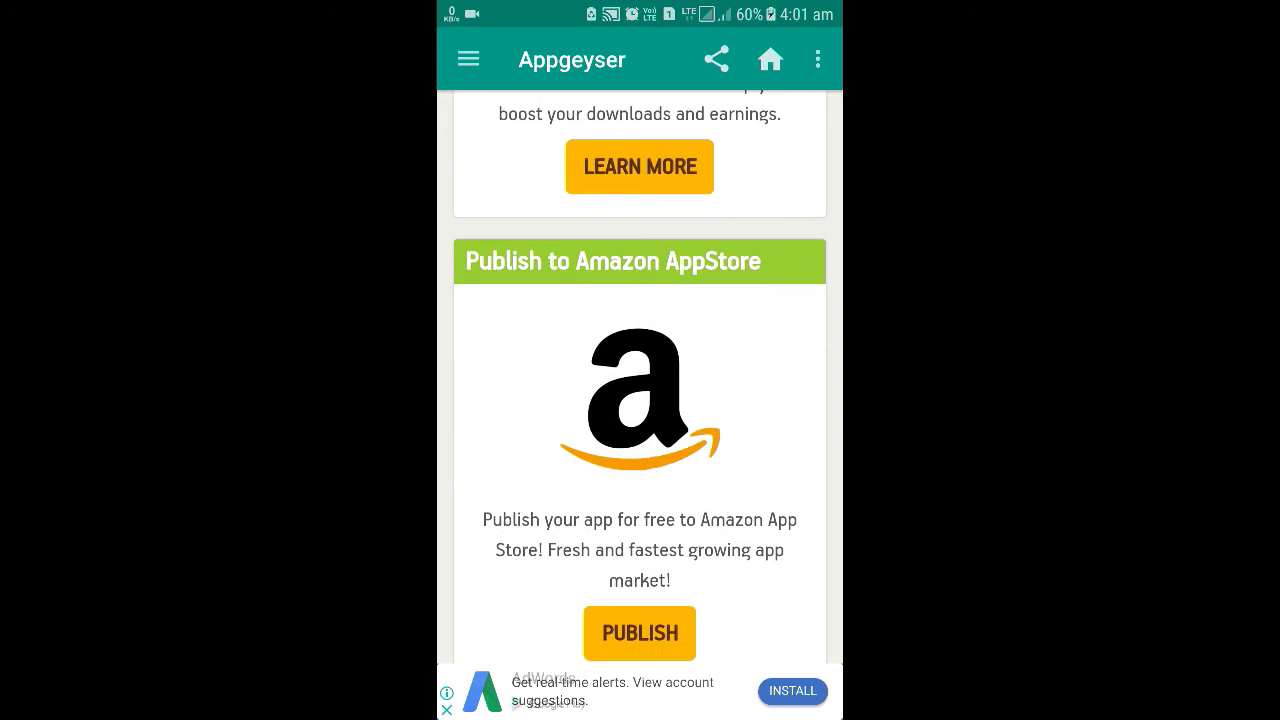
pyautogui.scroll(-1, 640, 400)
pyautogui.scroll(-3, 701, 582)
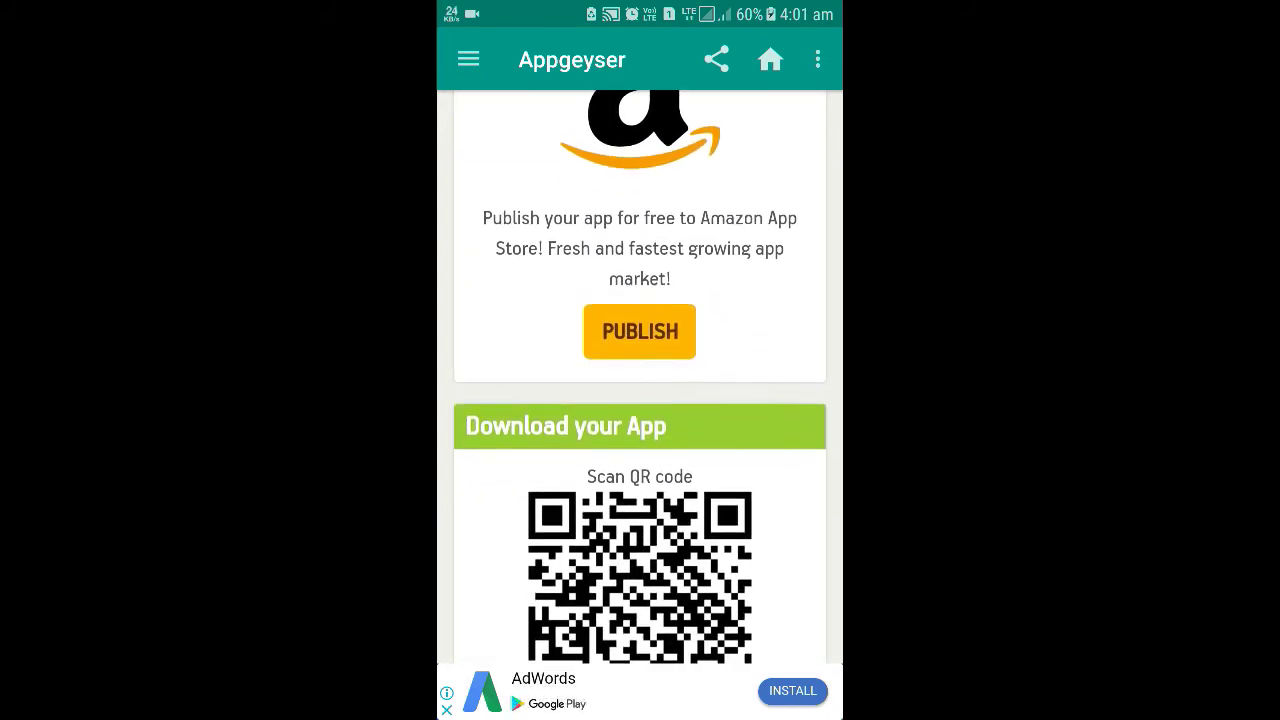
pyautogui.scroll(-2, 640, 400)
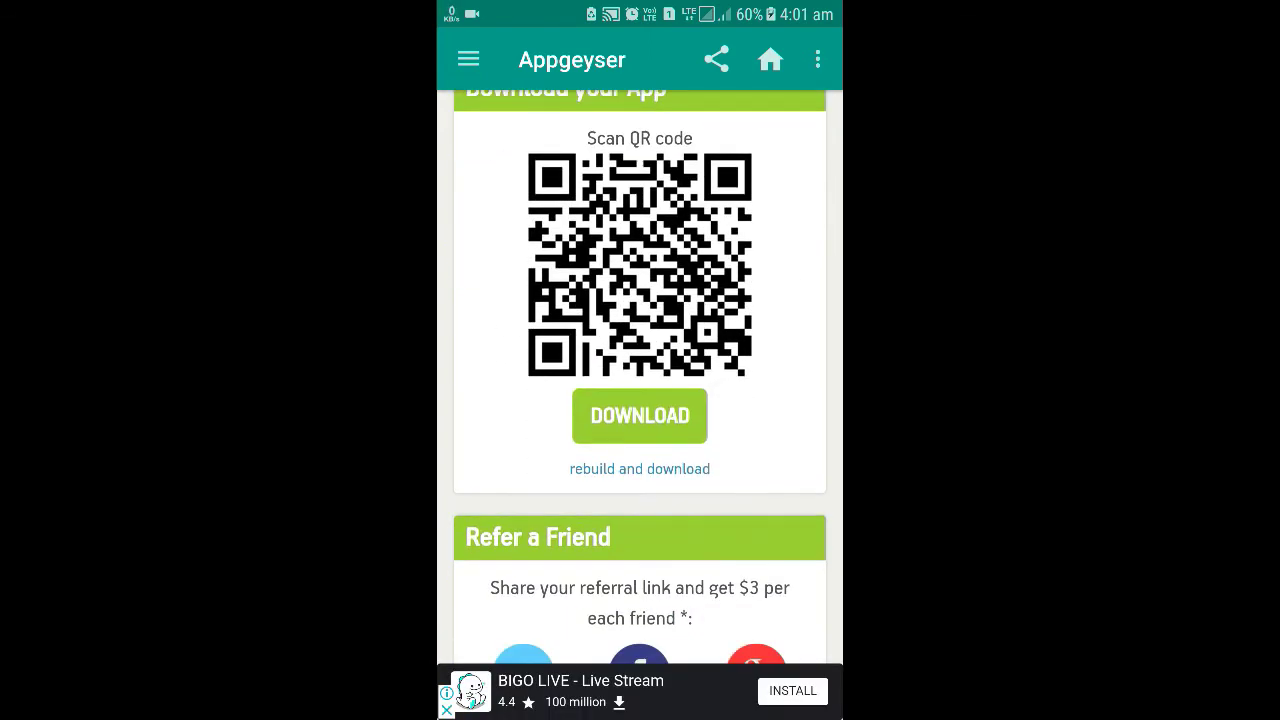
pyautogui.moveTo(744, 392)
pyautogui.mouseDown()
pyautogui.moveTo(711, 540)
pyautogui.moveTo(729, 446)
pyautogui.mouseUp()
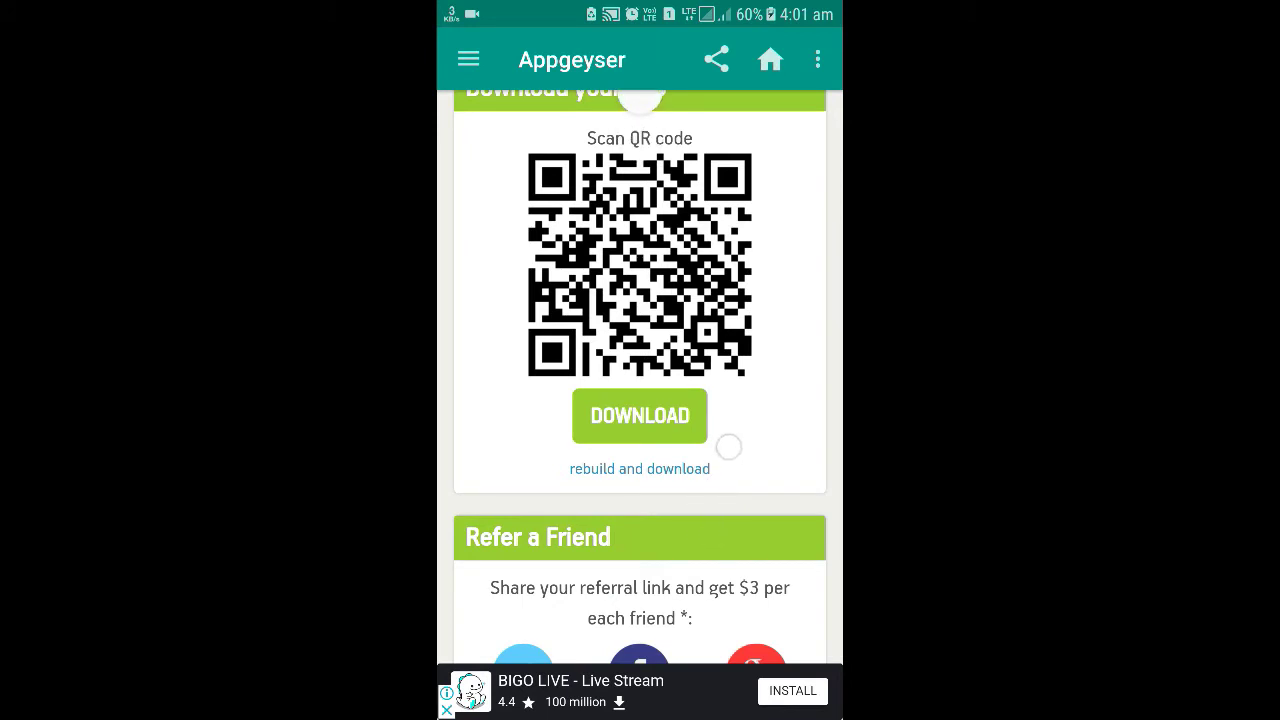
pyautogui.moveTo(712, 560); pyautogui.dragTo(711, 471)
pyautogui.moveTo(700, 610); pyautogui.dragTo(700, 450)
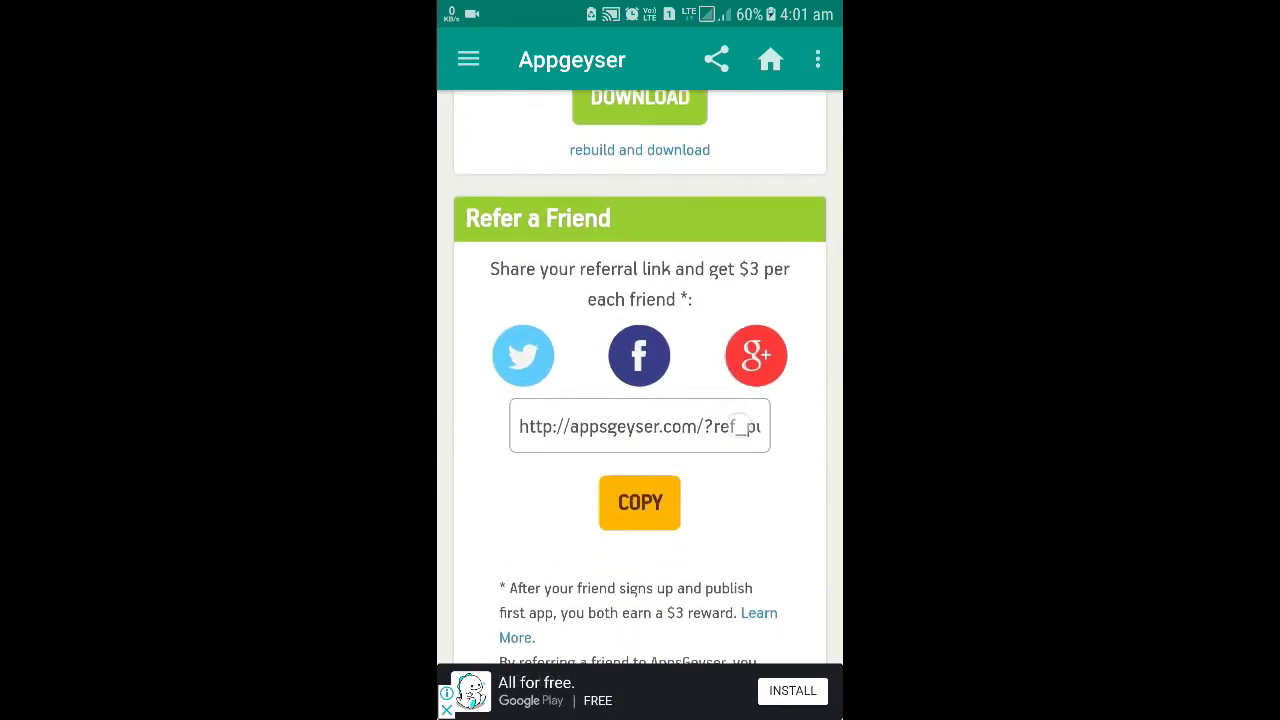
# - Reload the dashboard and scroll to the Publish your App panel showing 'App is ready!'
pyautogui.moveTo(781, 177); pyautogui.dragTo(729, 360)
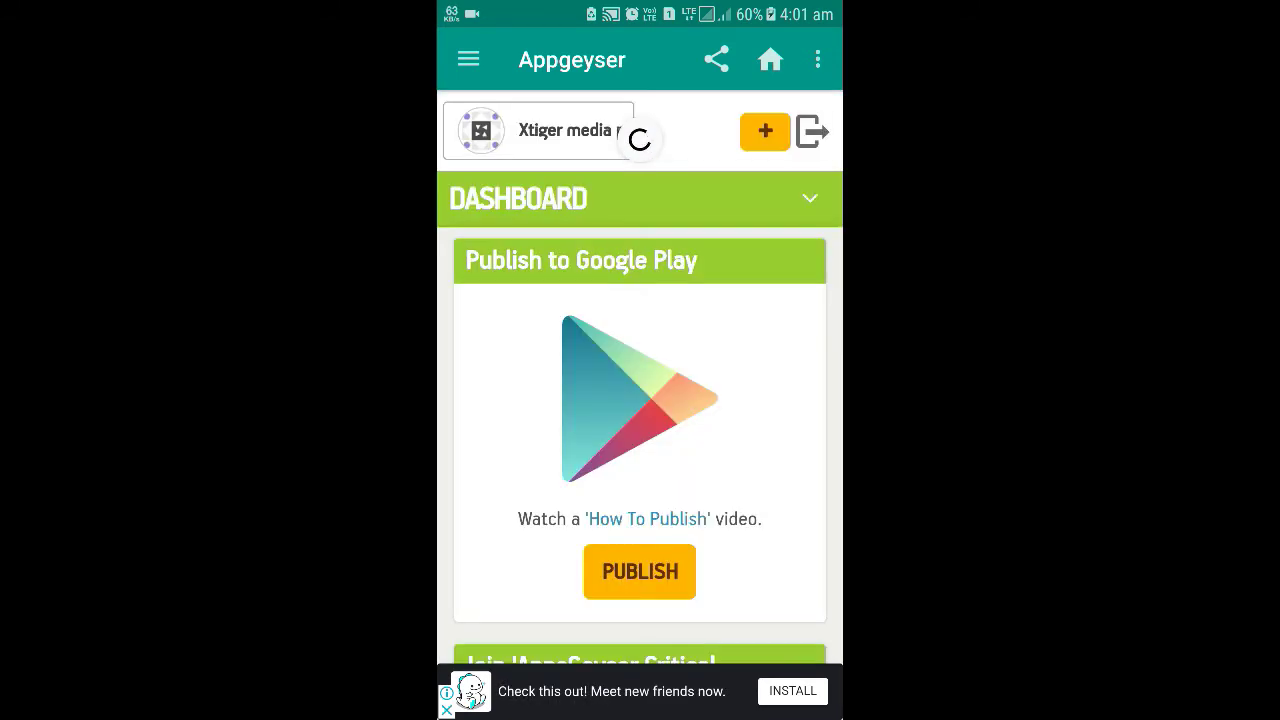
pyautogui.scroll(-3, 709, 458)
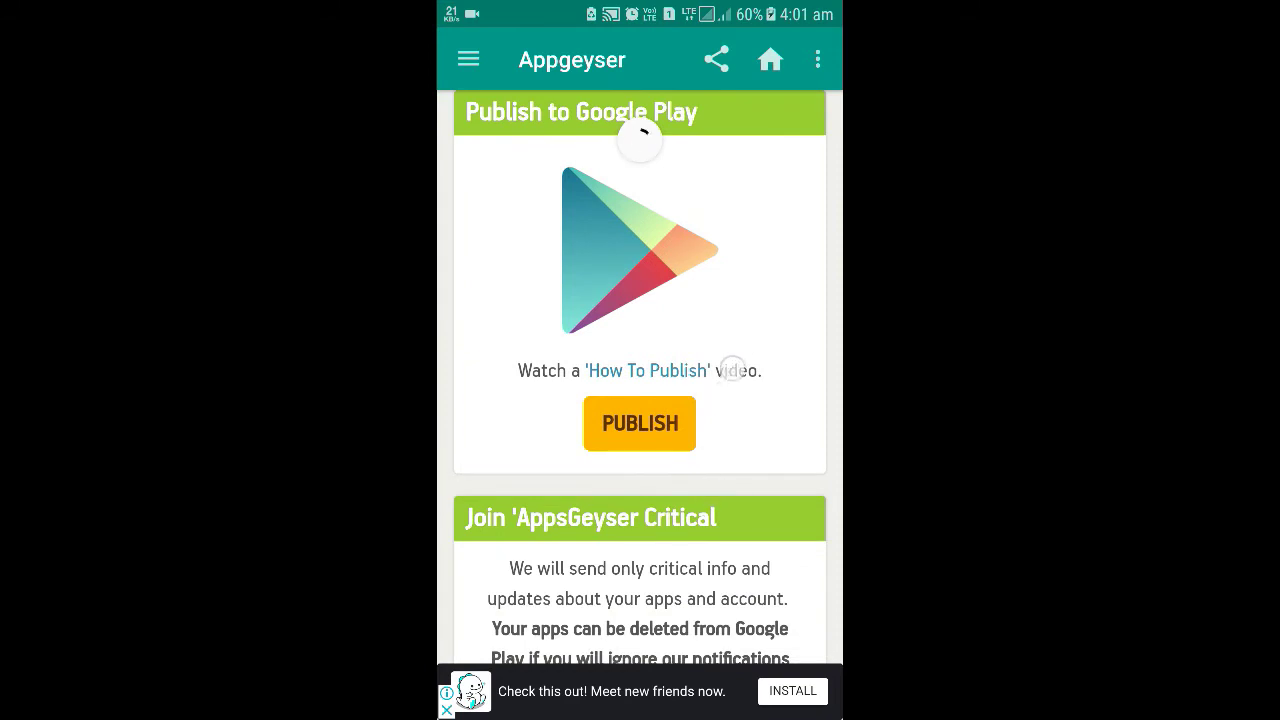
pyautogui.scroll(-5, 640, 380)
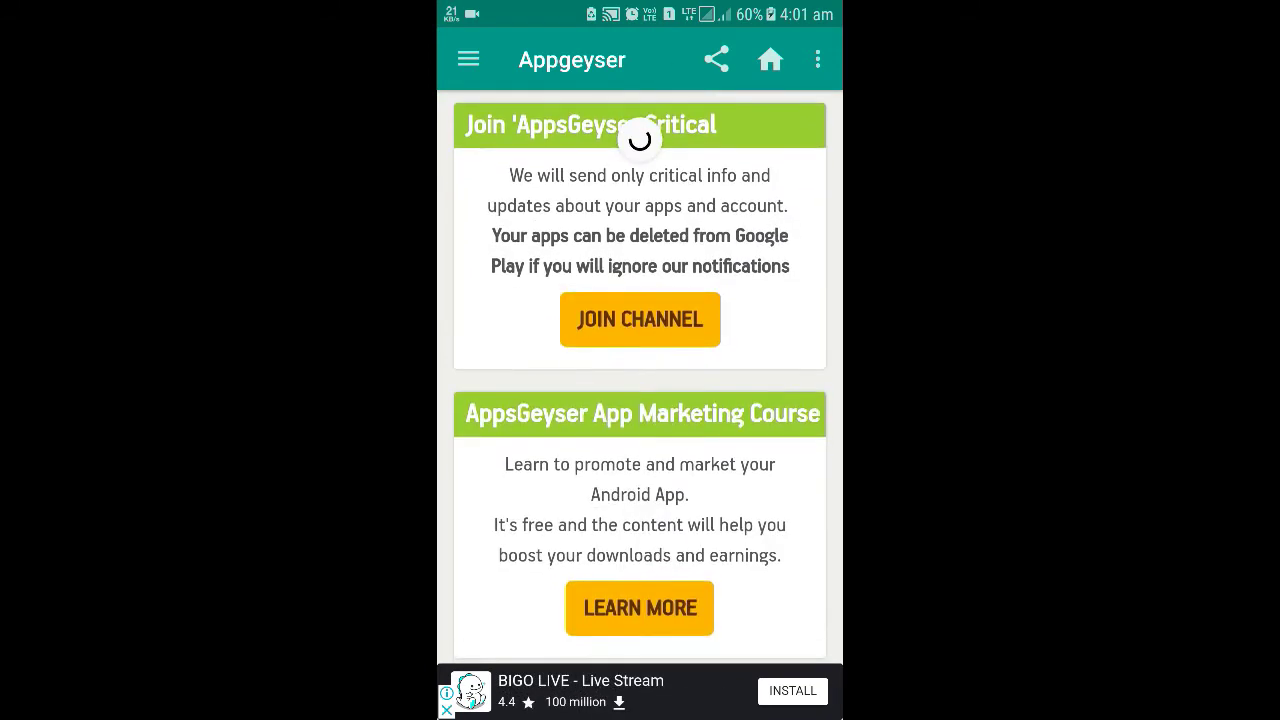
pyautogui.scroll(-6, 733, 343)
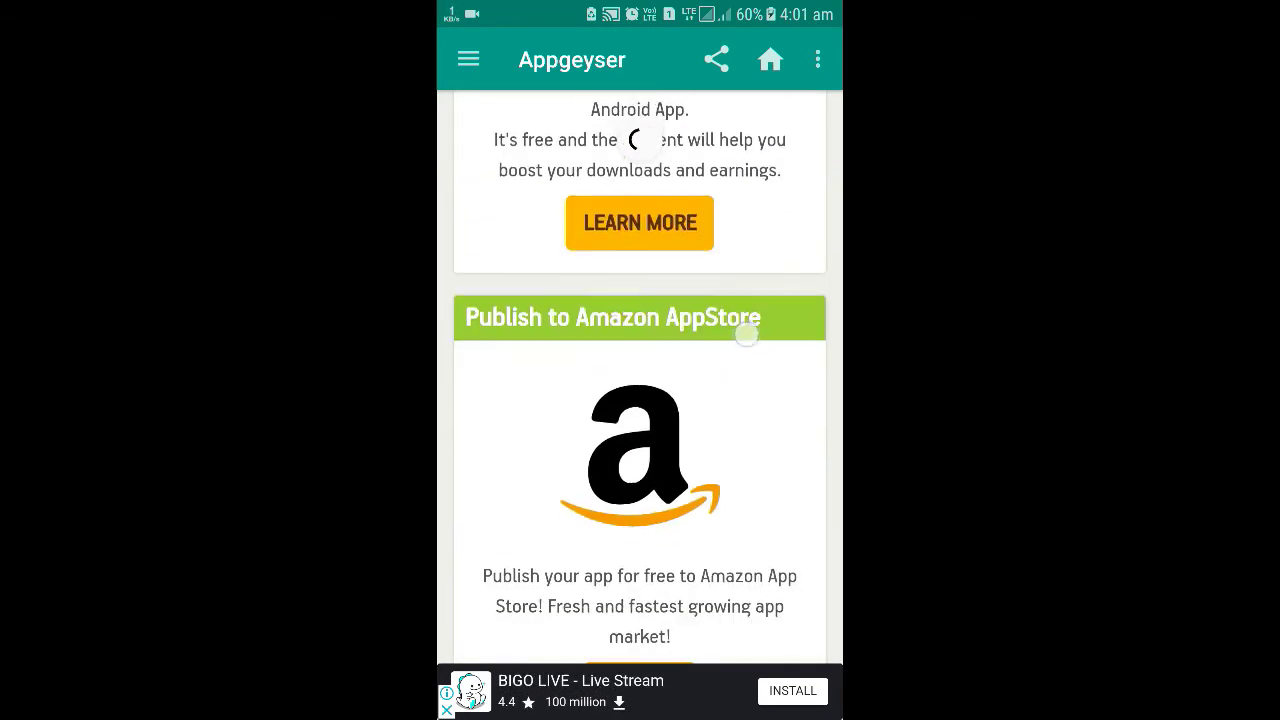
pyautogui.scroll(-5, 777, 267)
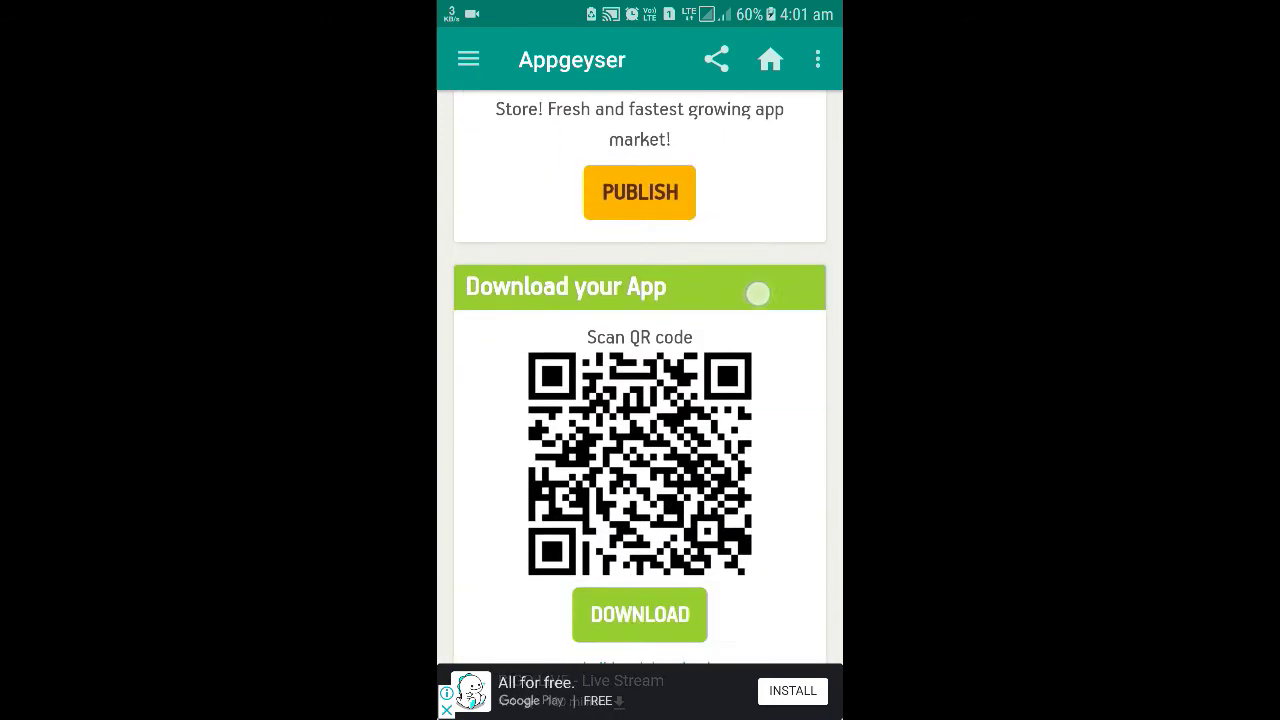
pyautogui.scroll(-1, 727, 438)
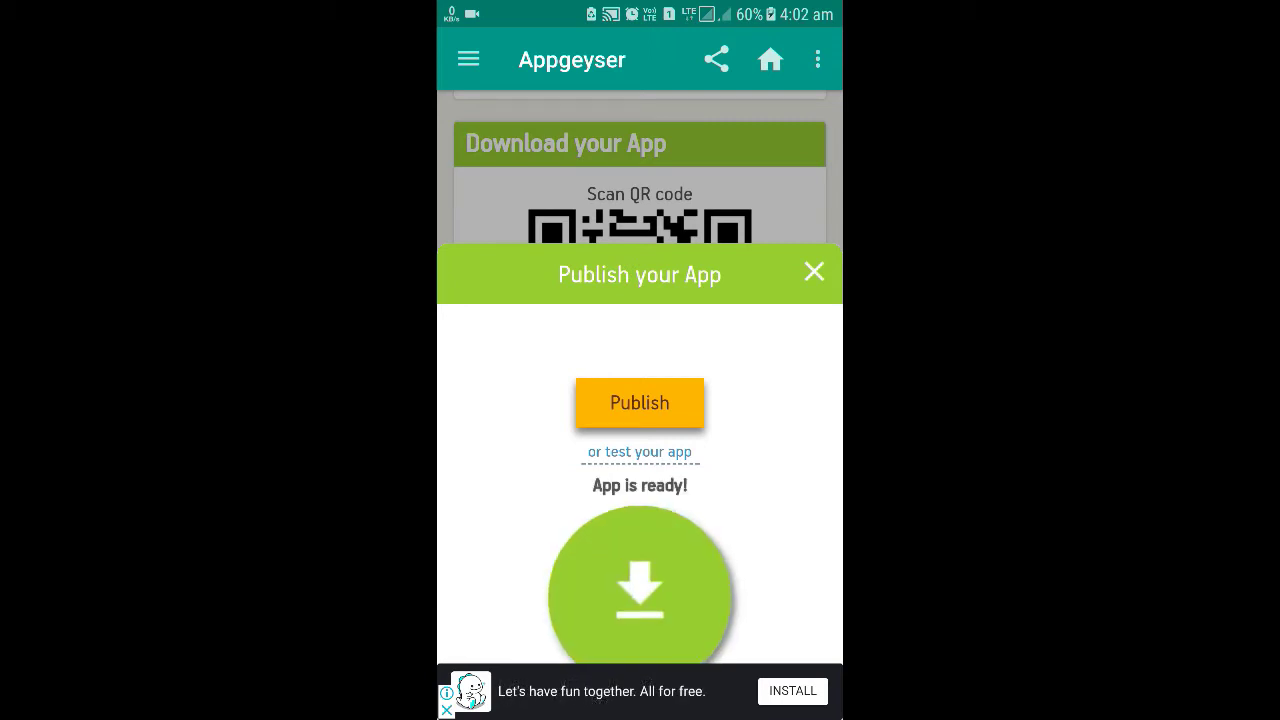
# - Download the finished app's APK with the green download button
pyautogui.click(640, 140)
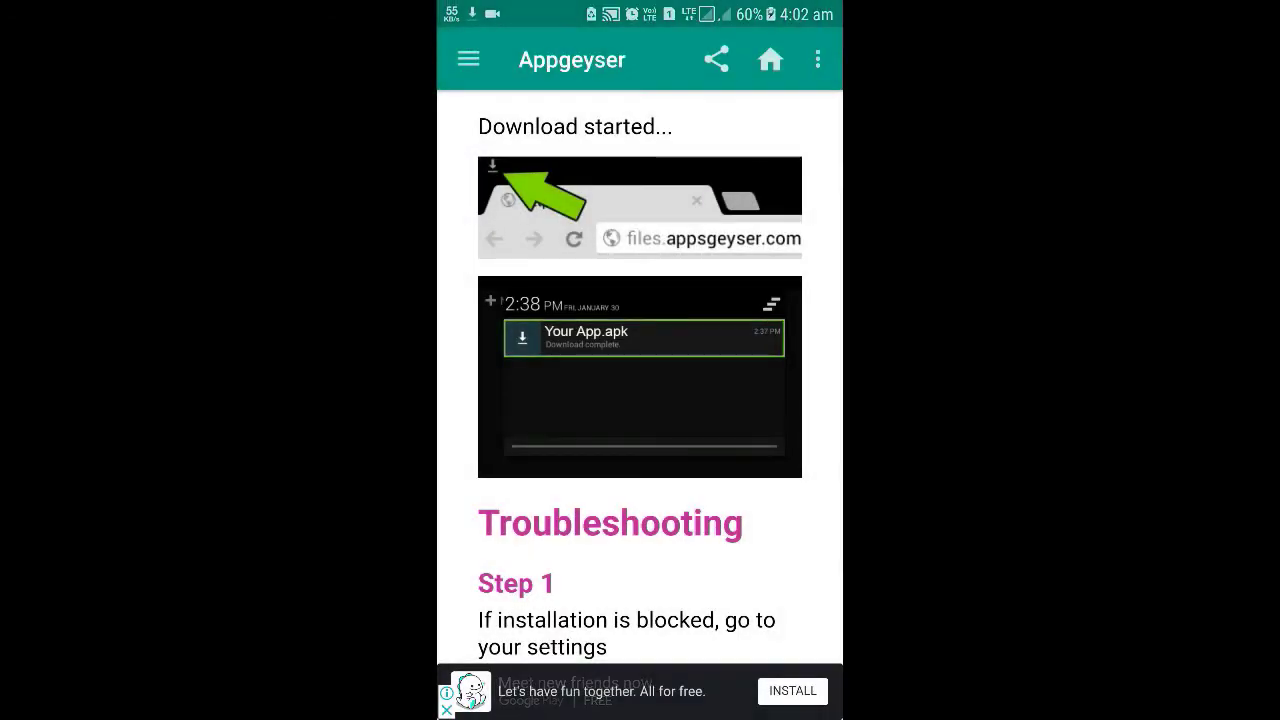
# - Watch the notification shade until Xtiger_media_player_6086472.apk shows 'Download complete'
pyautogui.moveTo(640, 5); pyautogui.dragTo(640, 450)
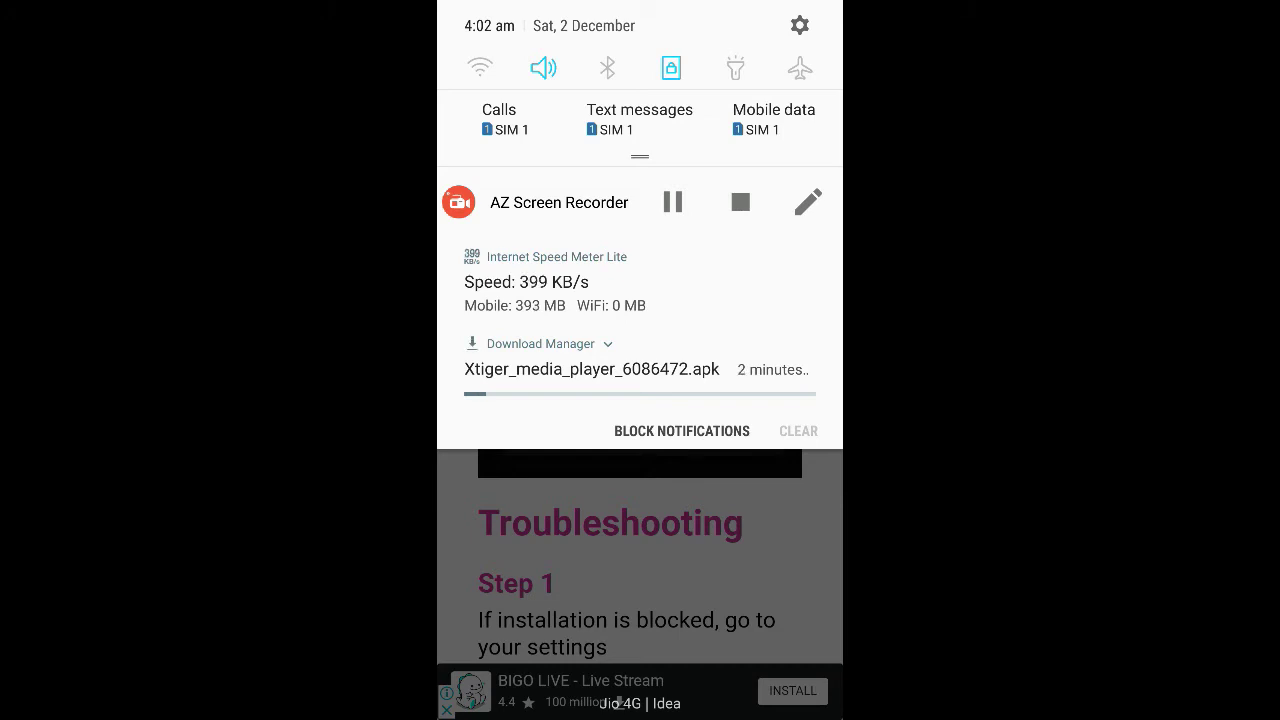
pyautogui.moveTo(640, 660); pyautogui.dragTo(640, 300)
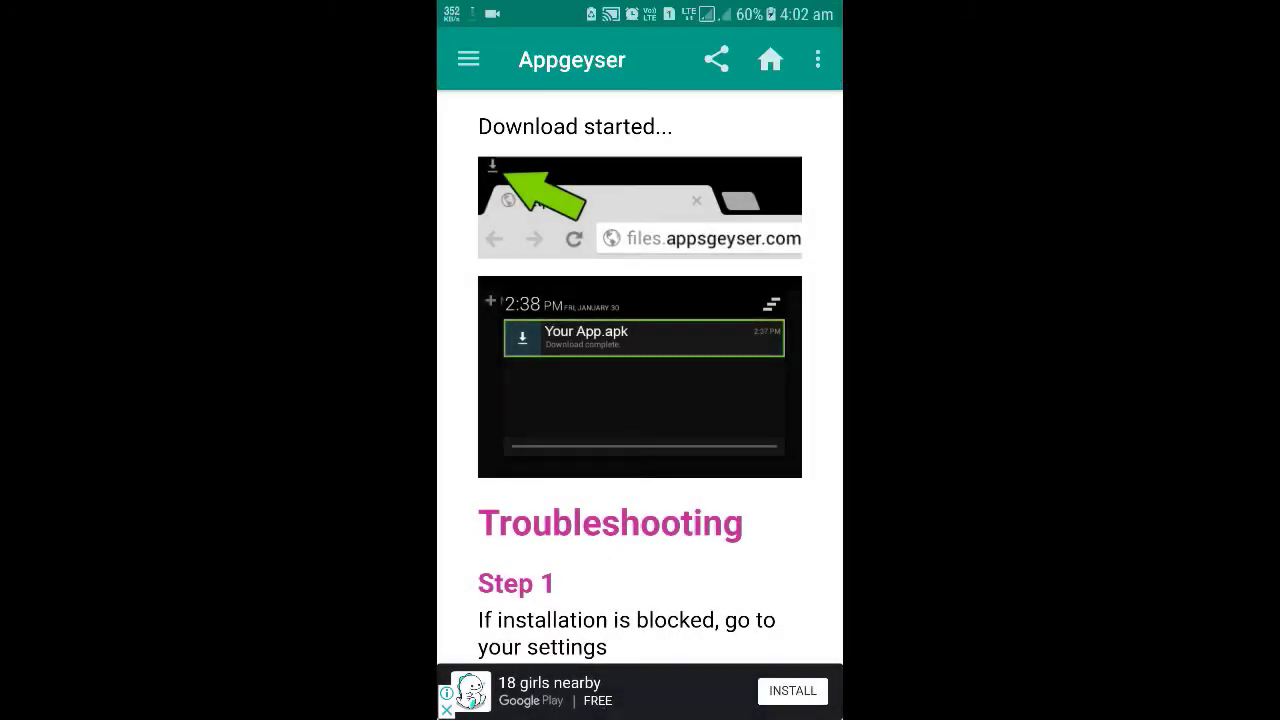
pyautogui.moveTo(721, 70); pyautogui.dragTo(700, 450)
pyautogui.moveTo(634, 582); pyautogui.dragTo(640, 200)
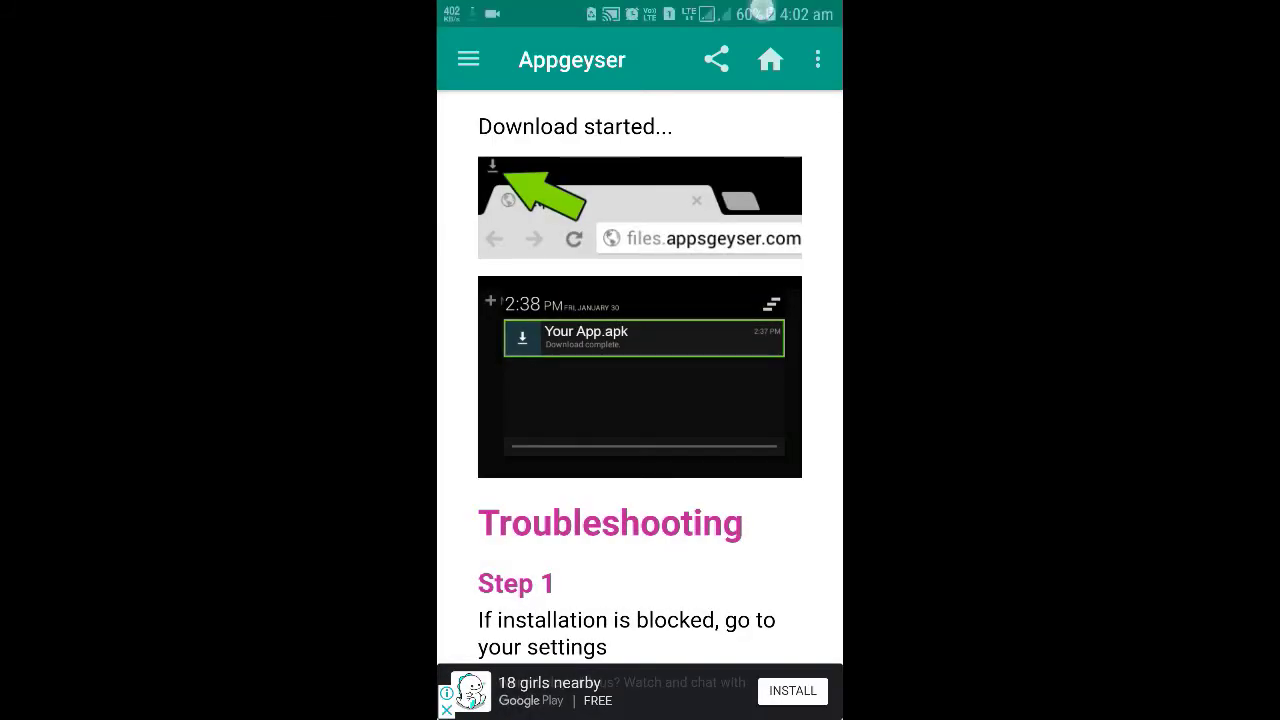
pyautogui.moveTo(762, 12); pyautogui.dragTo(740, 450)
pyautogui.moveTo(666, 540); pyautogui.dragTo(660, 200)
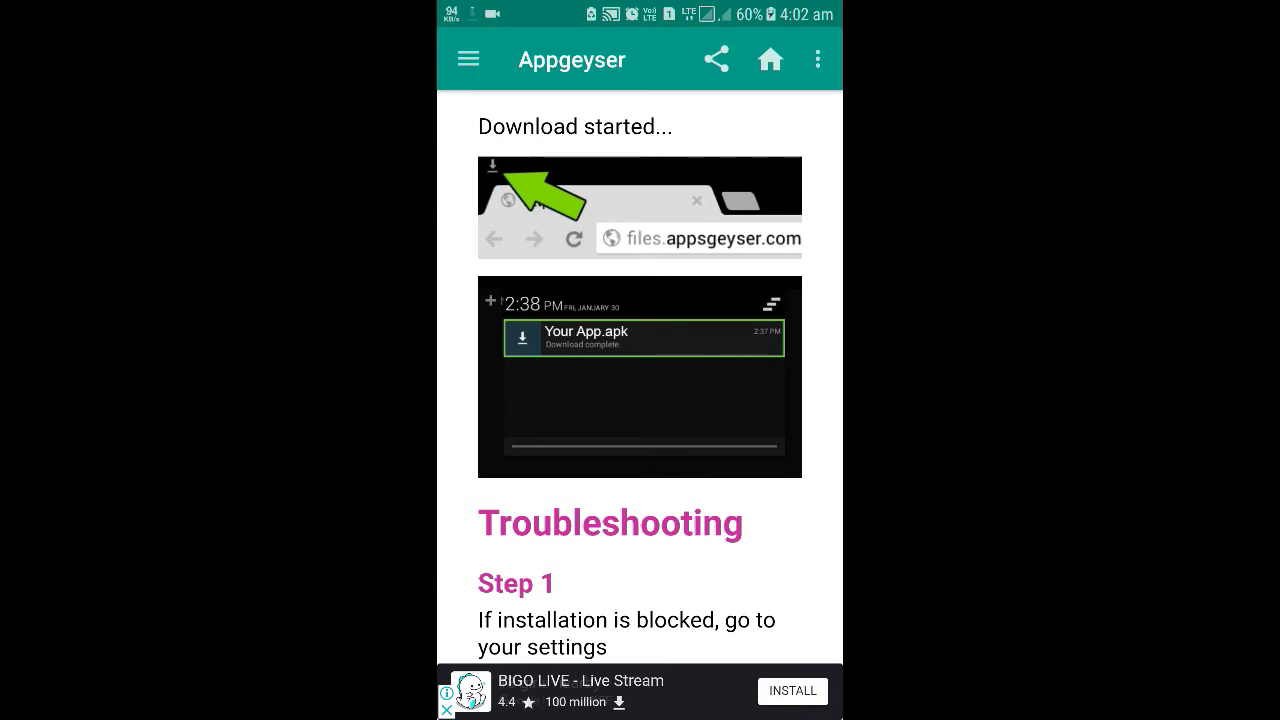
pyautogui.moveTo(640, 10)
pyautogui.mouseDown()
pyautogui.moveTo(640, 450)
pyautogui.moveTo(640, 100)
pyautogui.mouseUp()
pyautogui.moveTo(640, 10)
pyautogui.mouseDown()
pyautogui.moveTo(640, 450)
pyautogui.moveTo(640, 100)
pyautogui.mouseUp()
pyautogui.moveTo(765, 10)
pyautogui.mouseDown()
pyautogui.moveTo(700, 450)
pyautogui.moveTo(680, 100)
pyautogui.mouseUp()
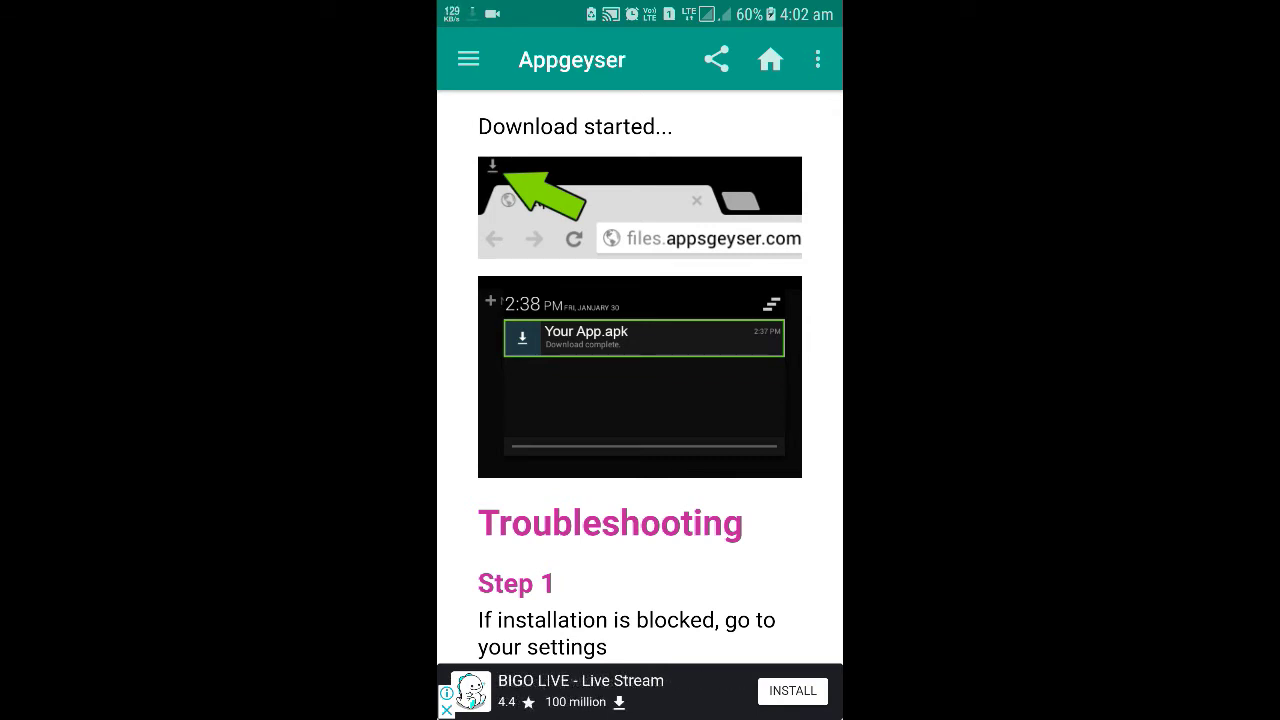
pyautogui.scroll(-2, 640, 400)
pyautogui.moveTo(640, 5); pyautogui.dragTo(640, 450)
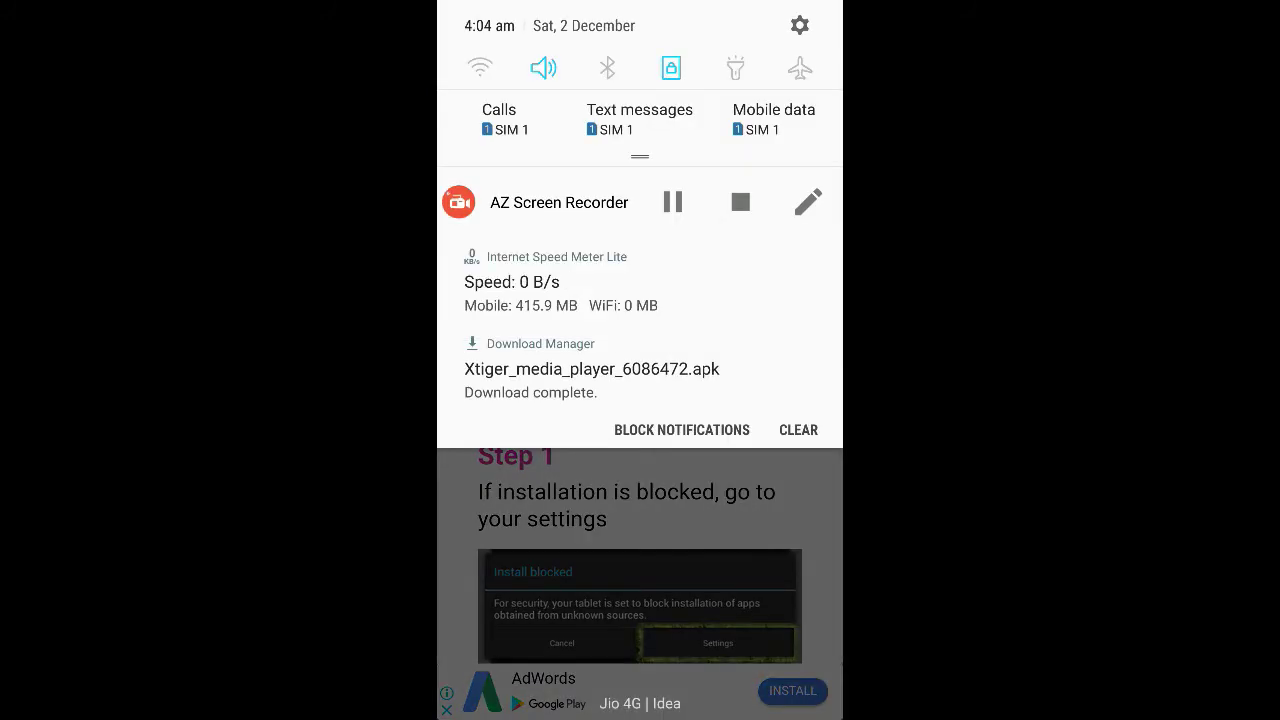
# - Open the downloaded APK, enable Unknown sources, and install Xtiger media player
pyautogui.click(740, 372)
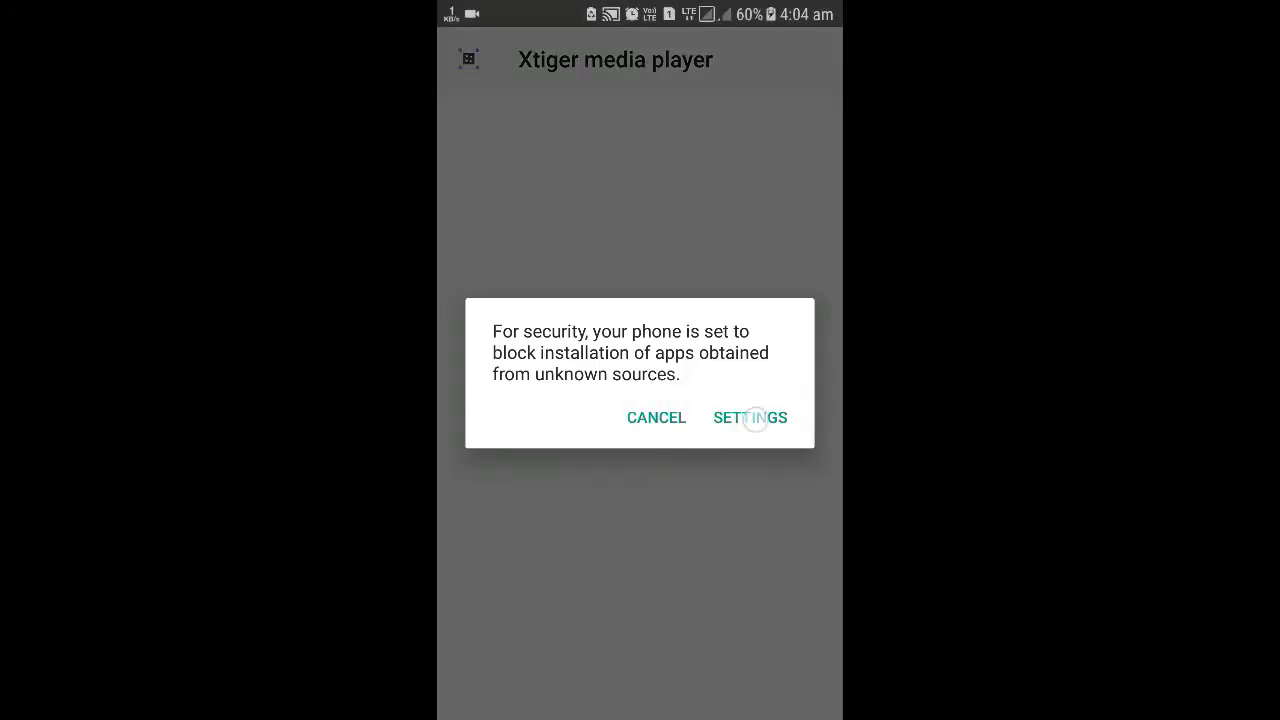
pyautogui.click(755, 420)
pyautogui.click(675, 160)
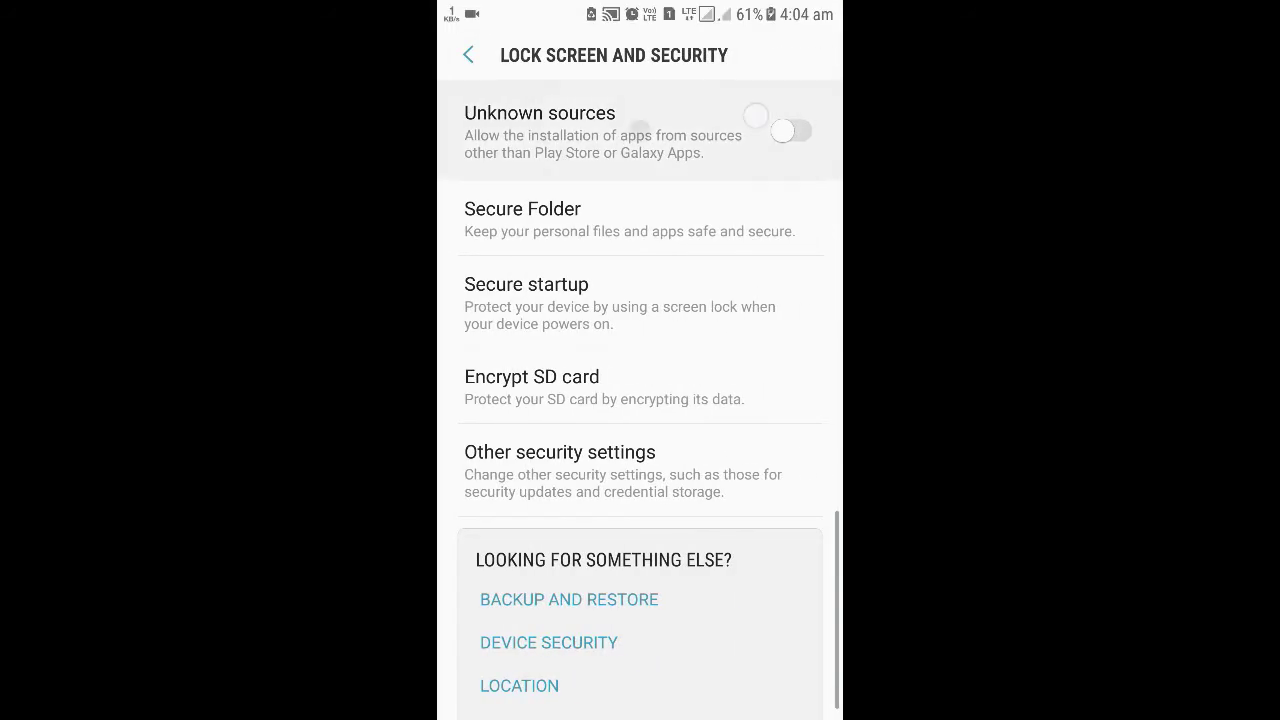
pyautogui.click(775, 534)
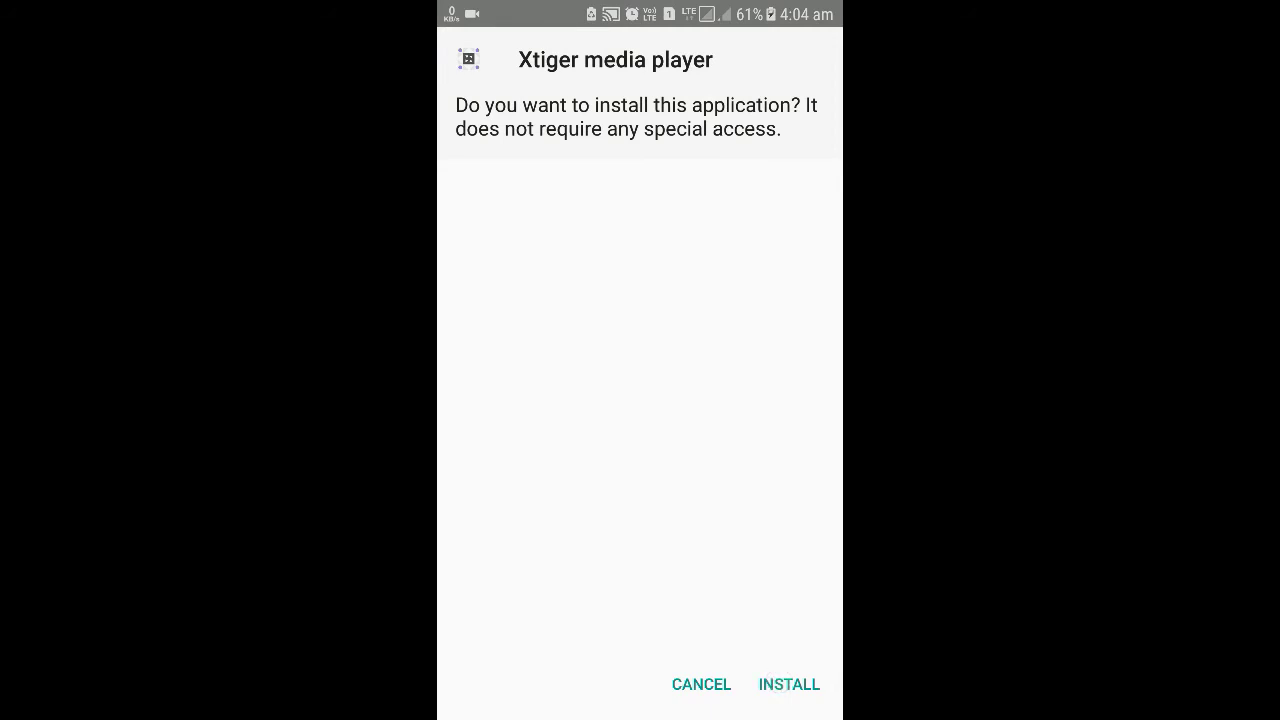
pyautogui.click(789, 684)
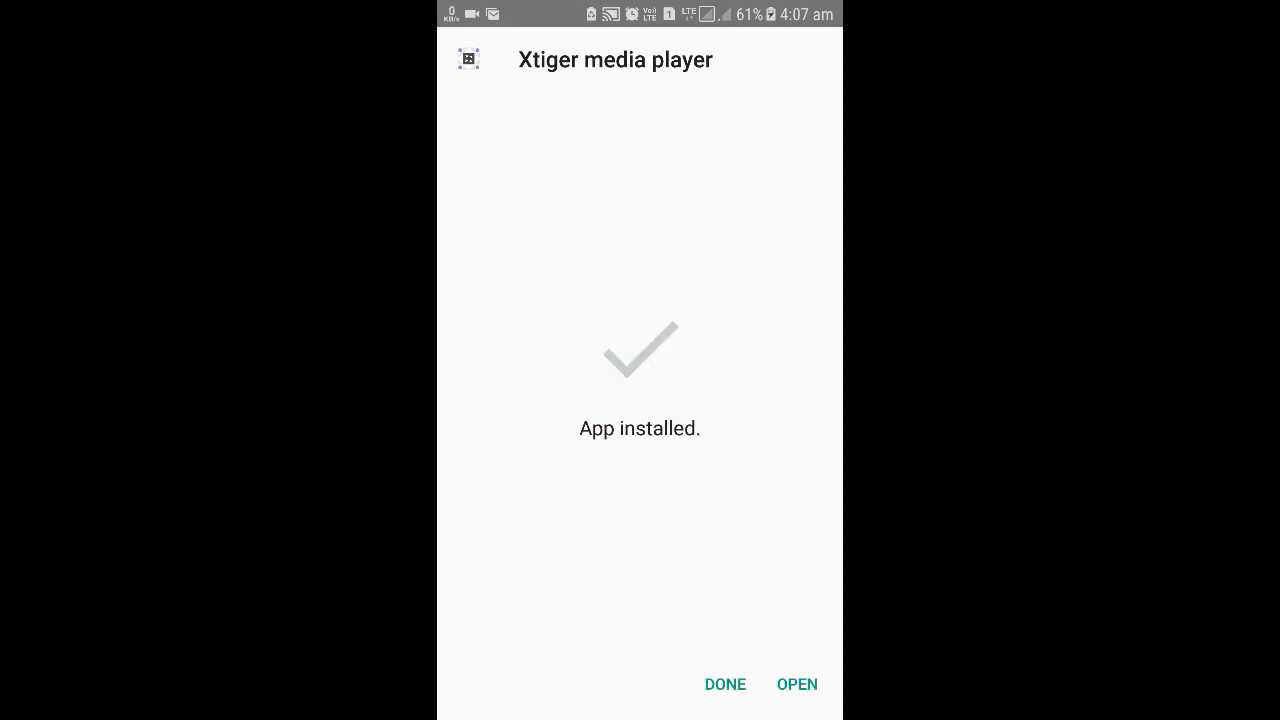
# - Launch Xtiger media player, grant media file access, and add device storage to its library
pyautogui.click(797, 684)
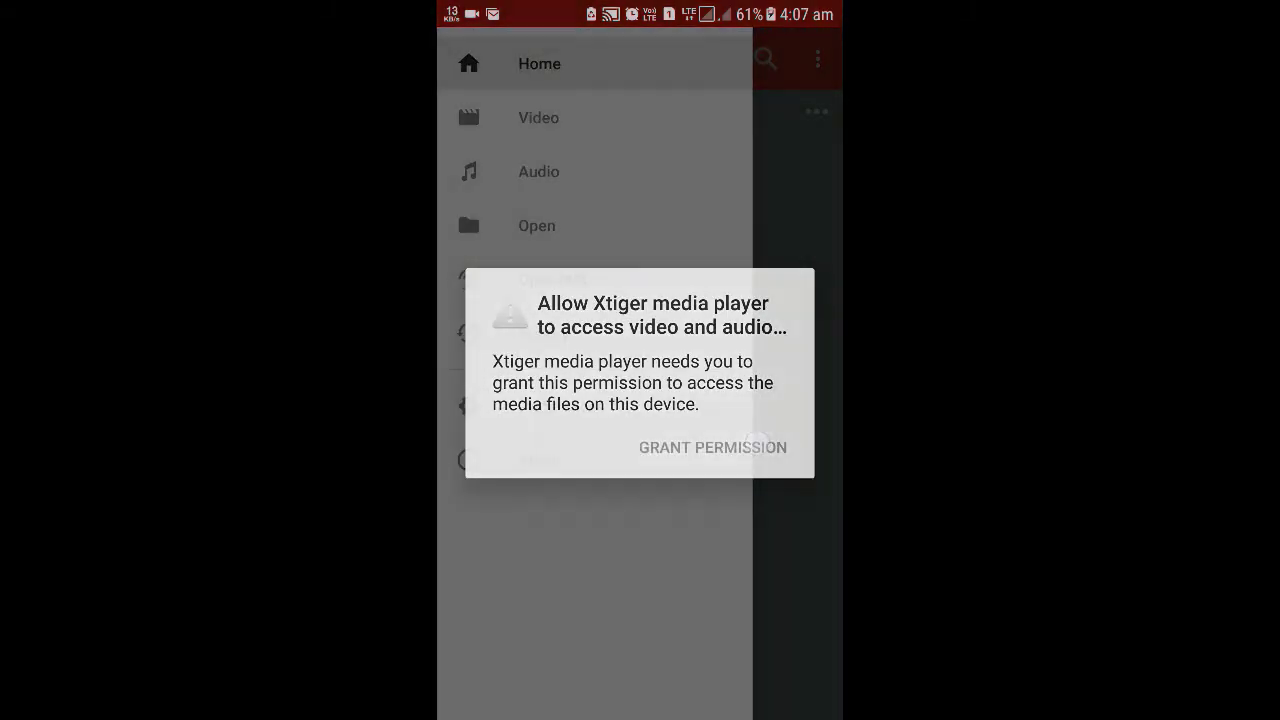
pyautogui.click(713, 447)
pyautogui.click(765, 439)
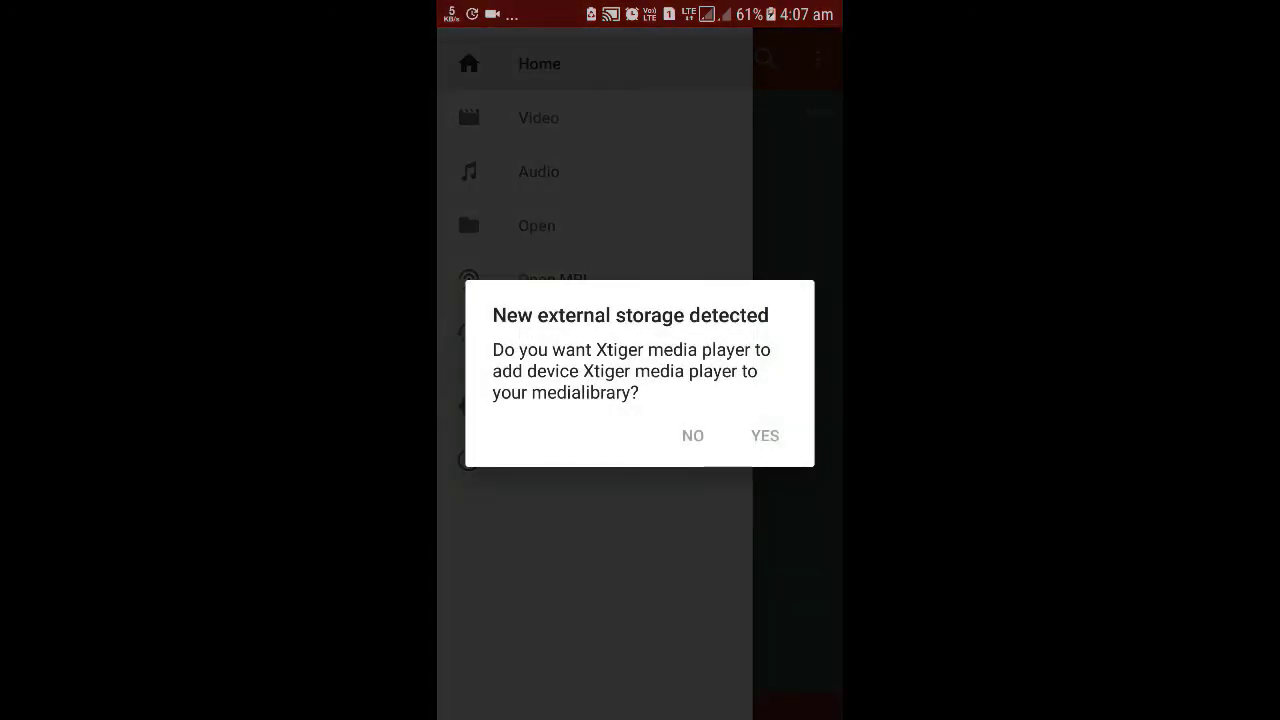
pyautogui.click(768, 434)
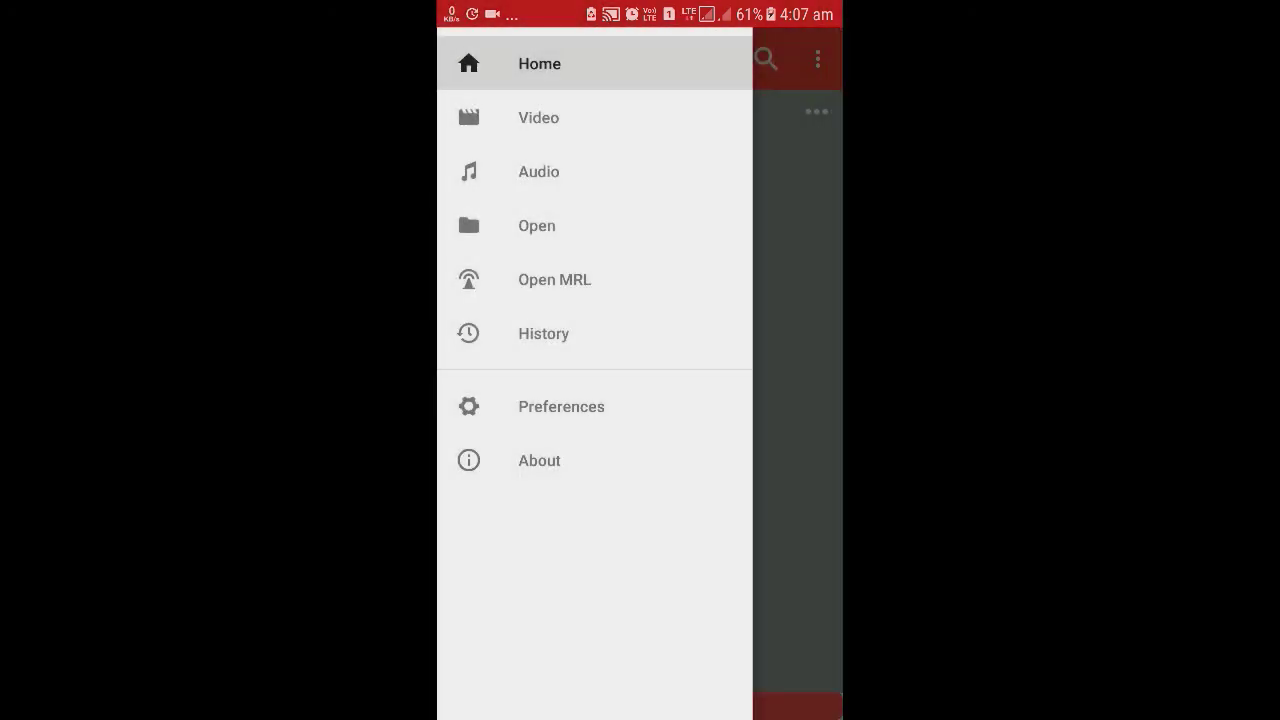
# - Try the Radio mirchi channel on Home, cancel its loading, and reopen the section menu
pyautogui.click(759, 458)
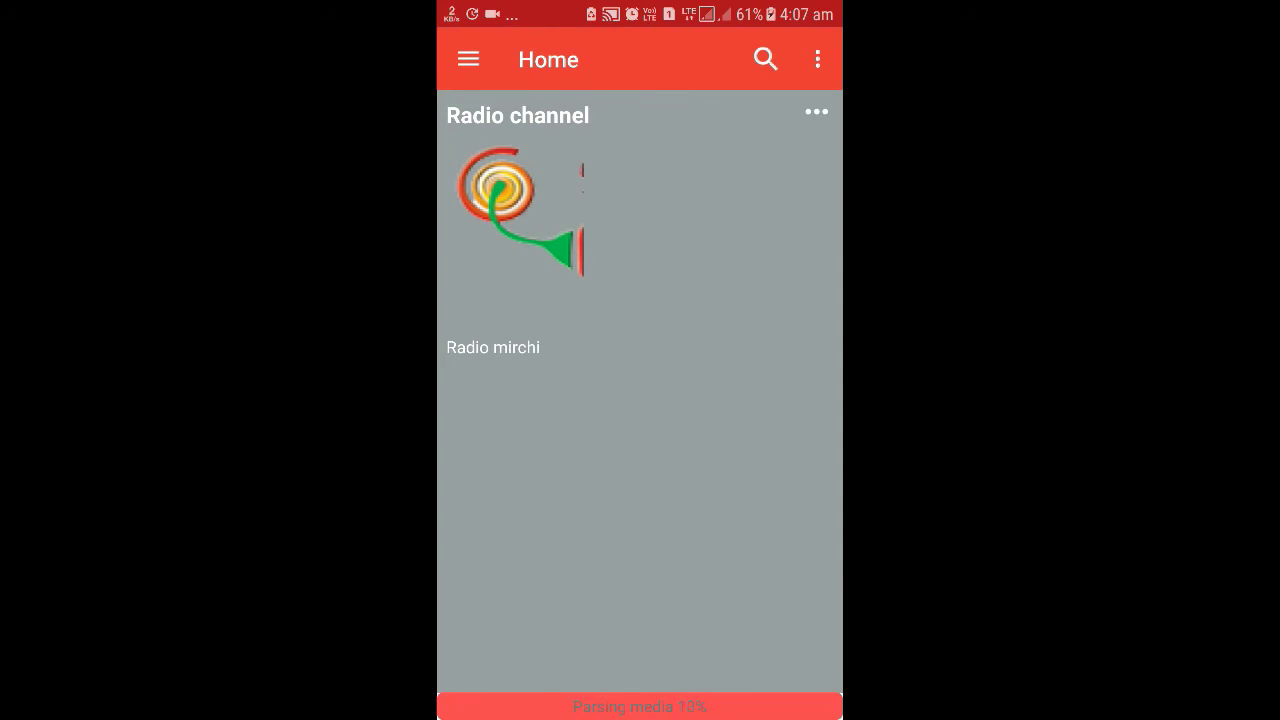
pyautogui.click(538, 222)
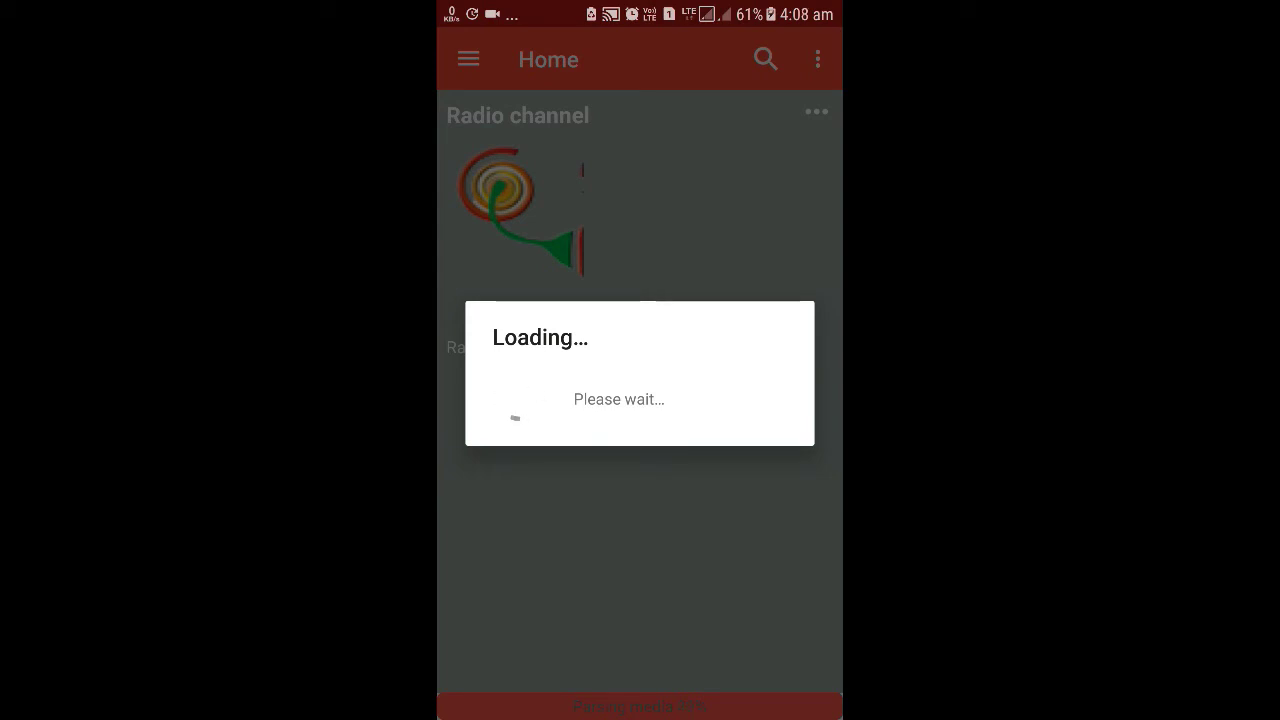
pyautogui.click(651, 537)
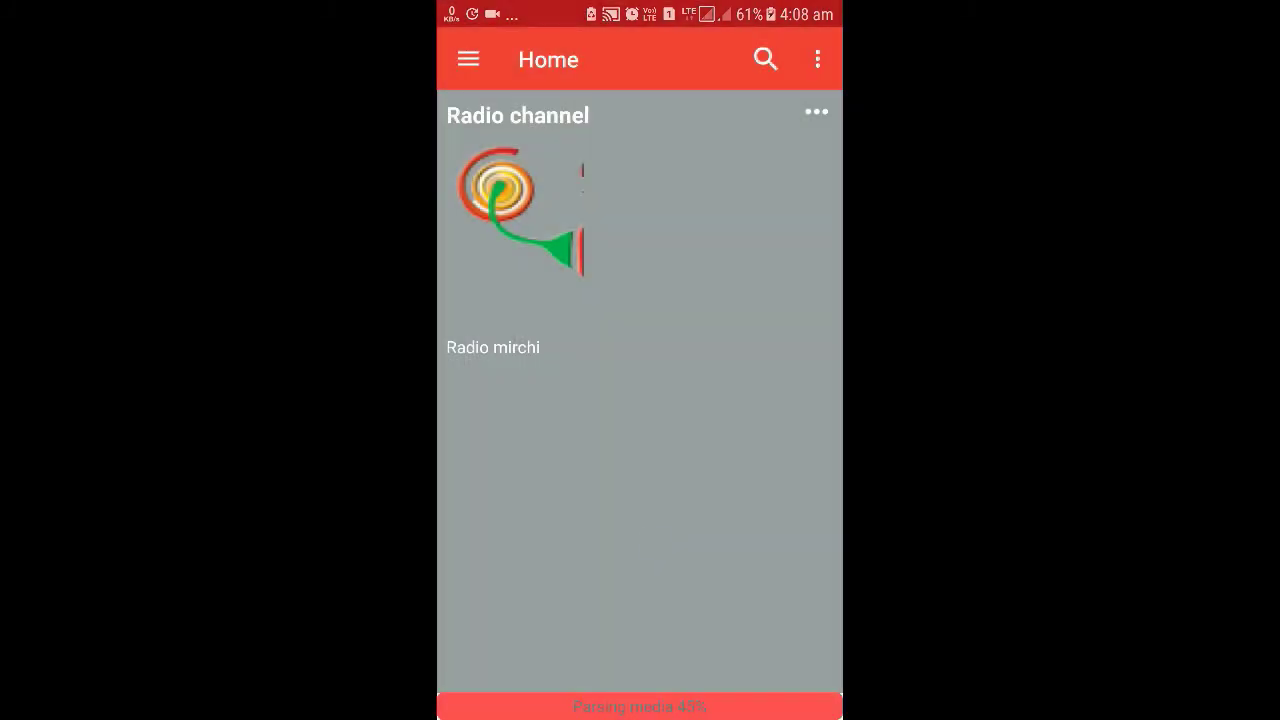
pyautogui.click(468, 59)
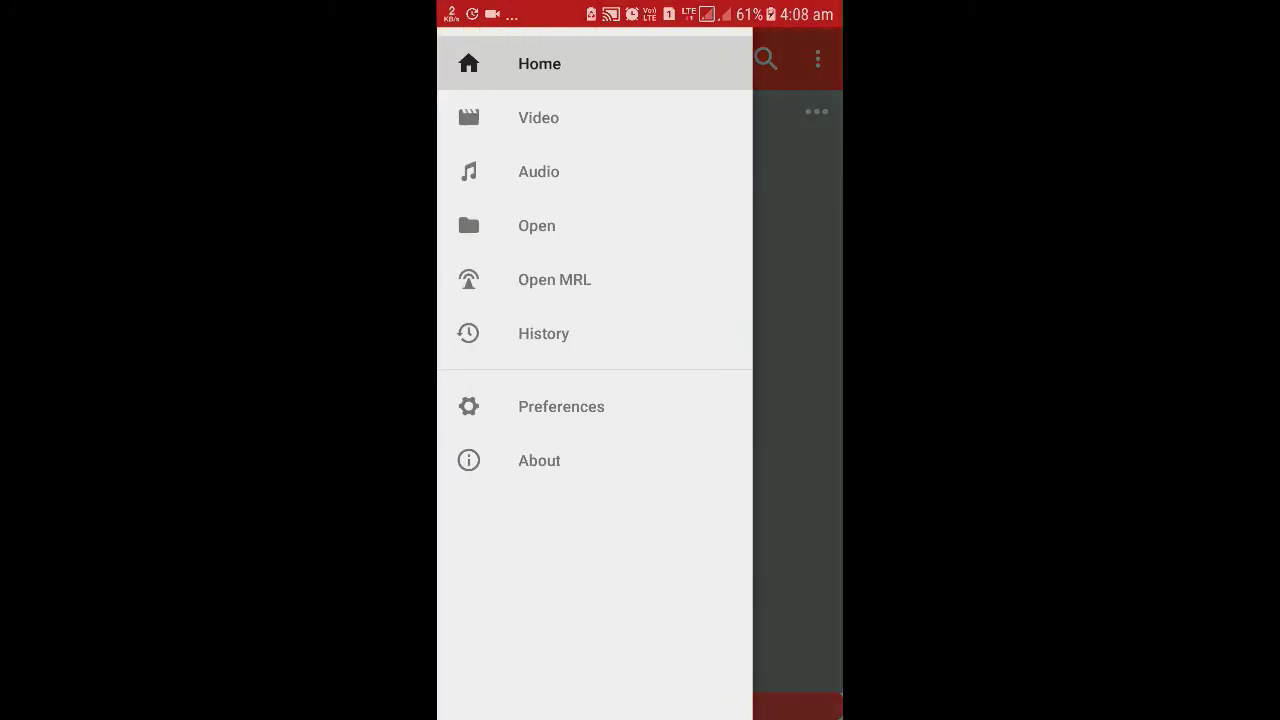
# - Browse the audio library's Songs and Albums, then play the Bolna remix track
pyautogui.click(593, 177)
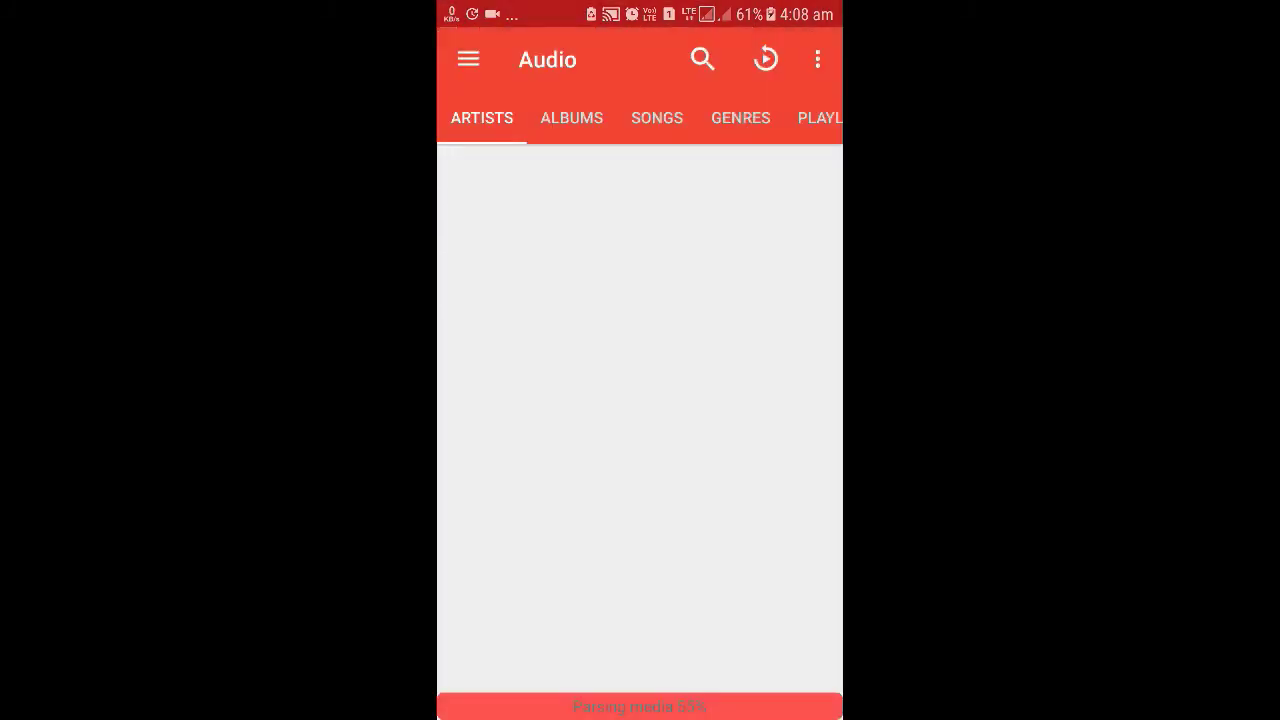
pyautogui.click(657, 117)
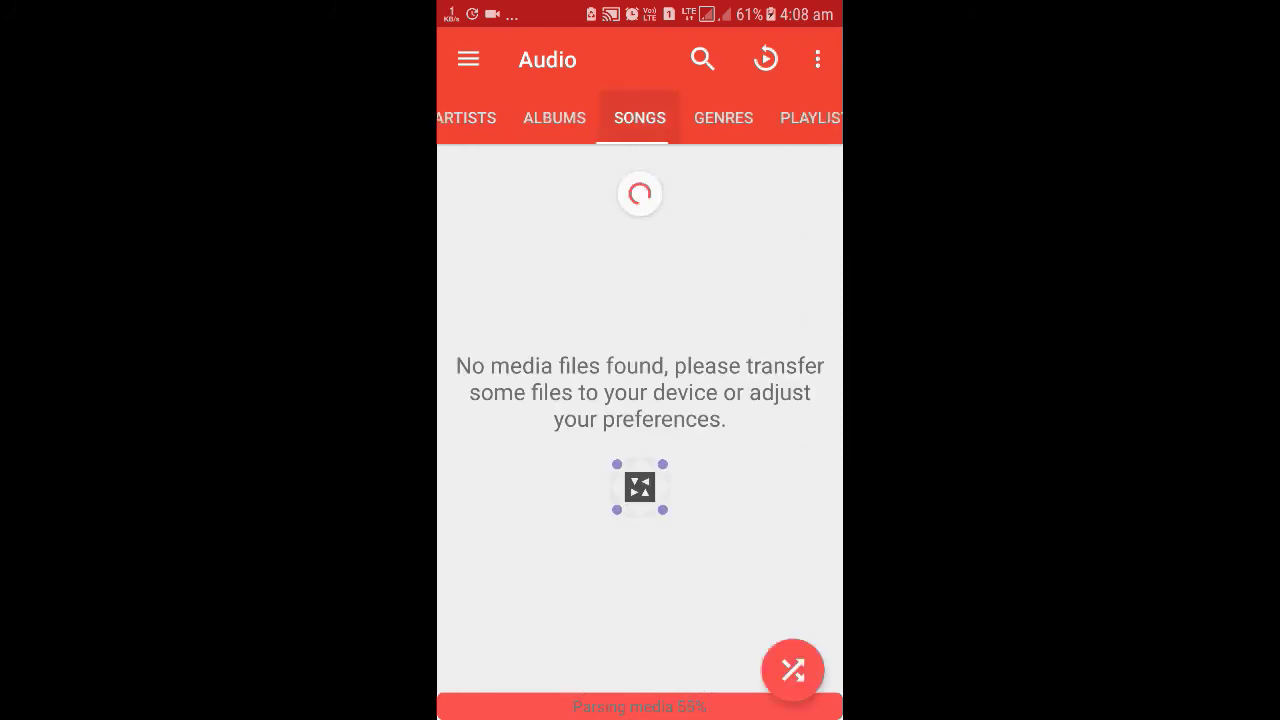
pyautogui.click(554, 117)
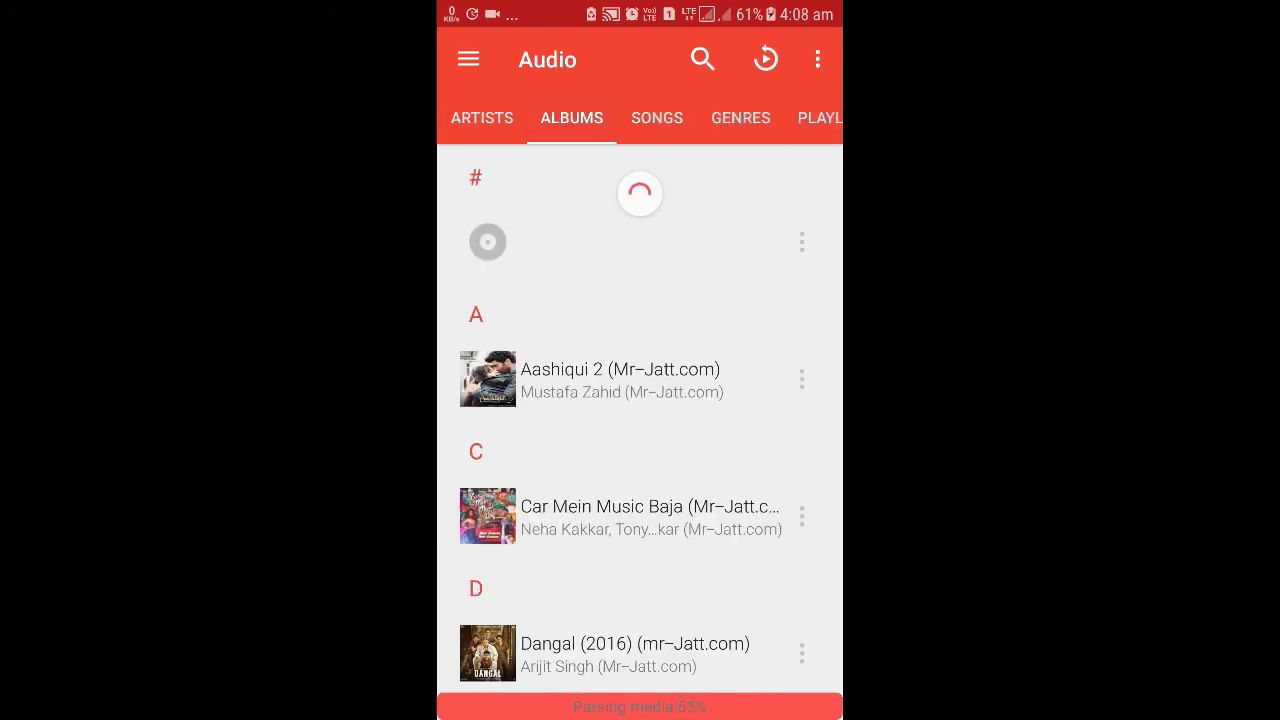
pyautogui.click(640, 117)
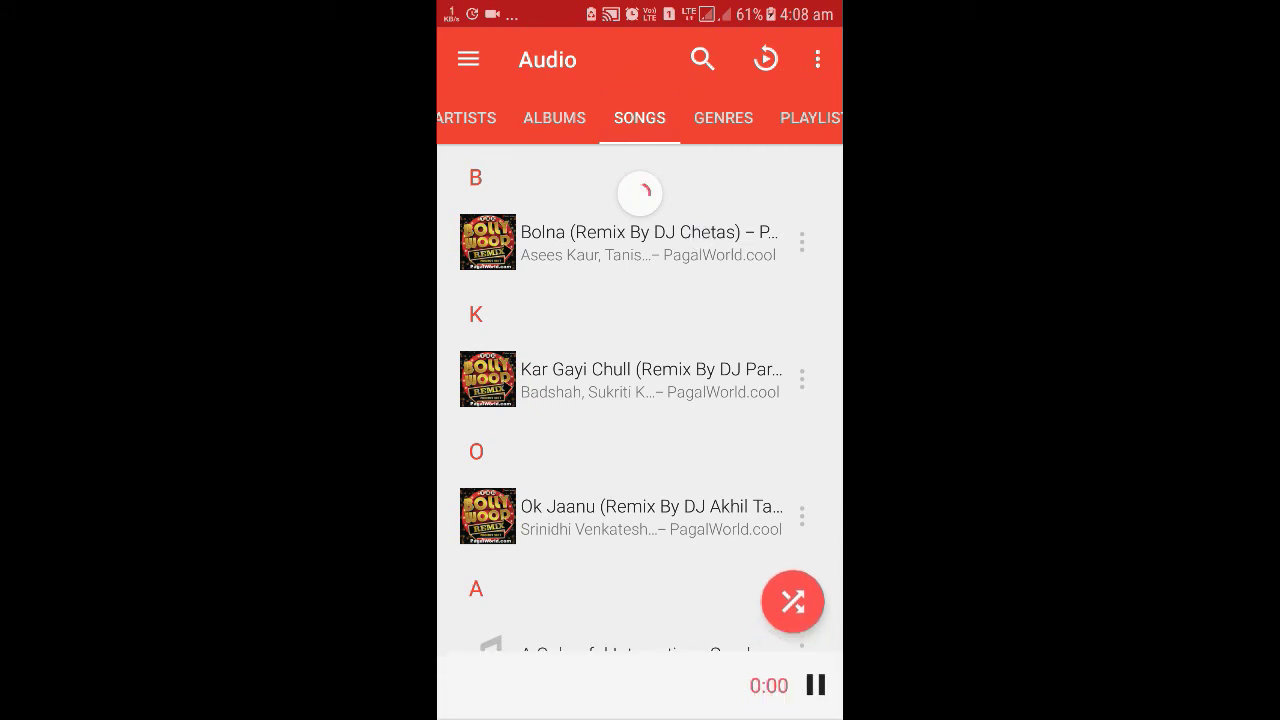
pyautogui.click(600, 680)
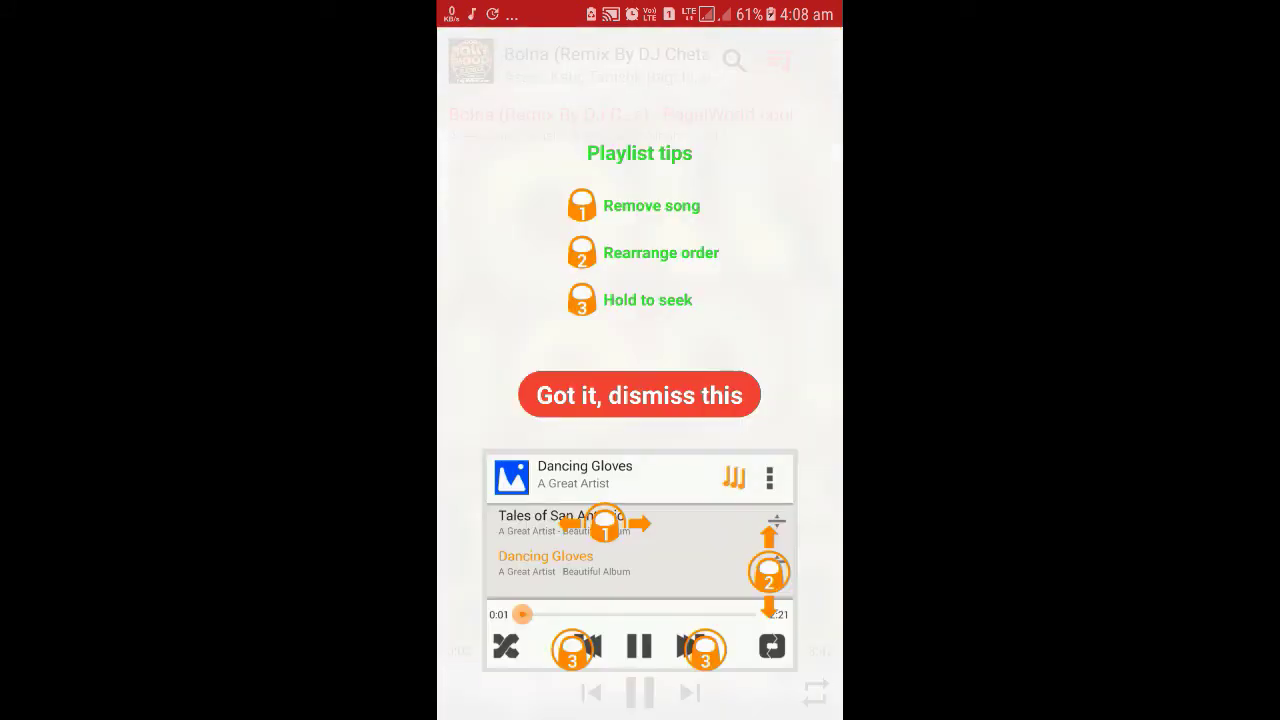
pyautogui.click(704, 390)
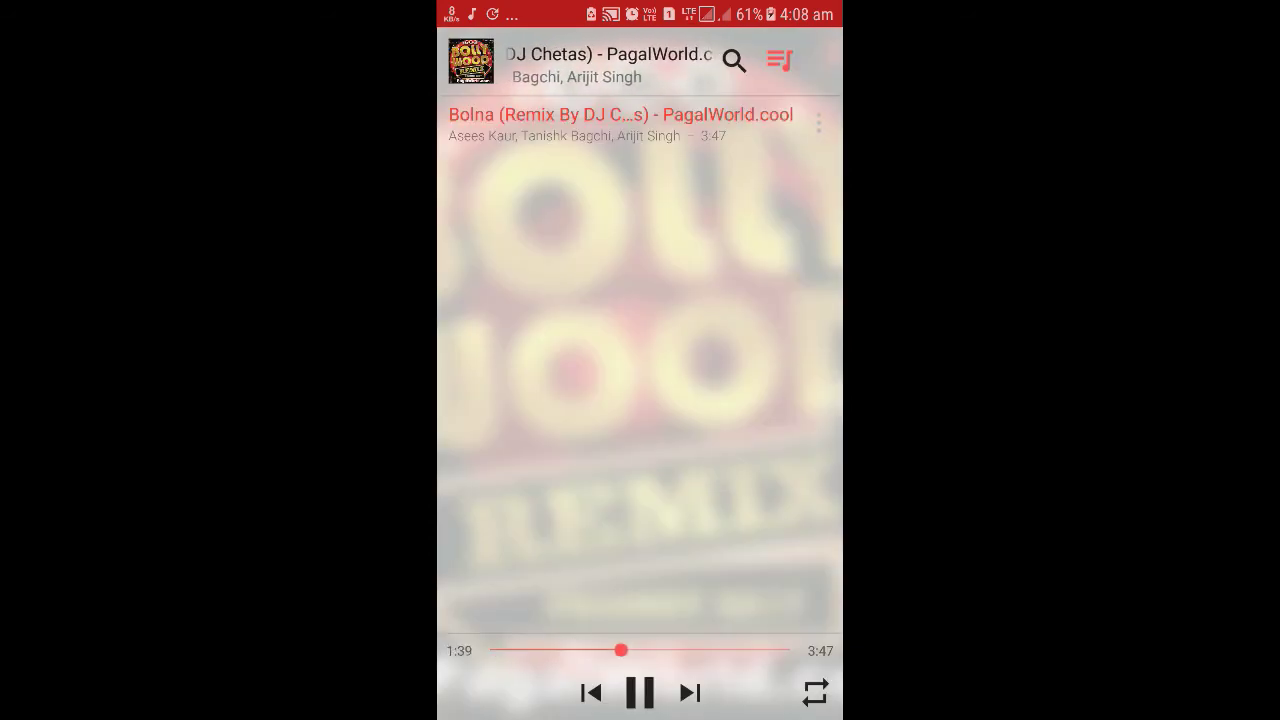
# - Pause the Bolna remix at 1:42 and switch to the Video library
pyautogui.press('Escape')
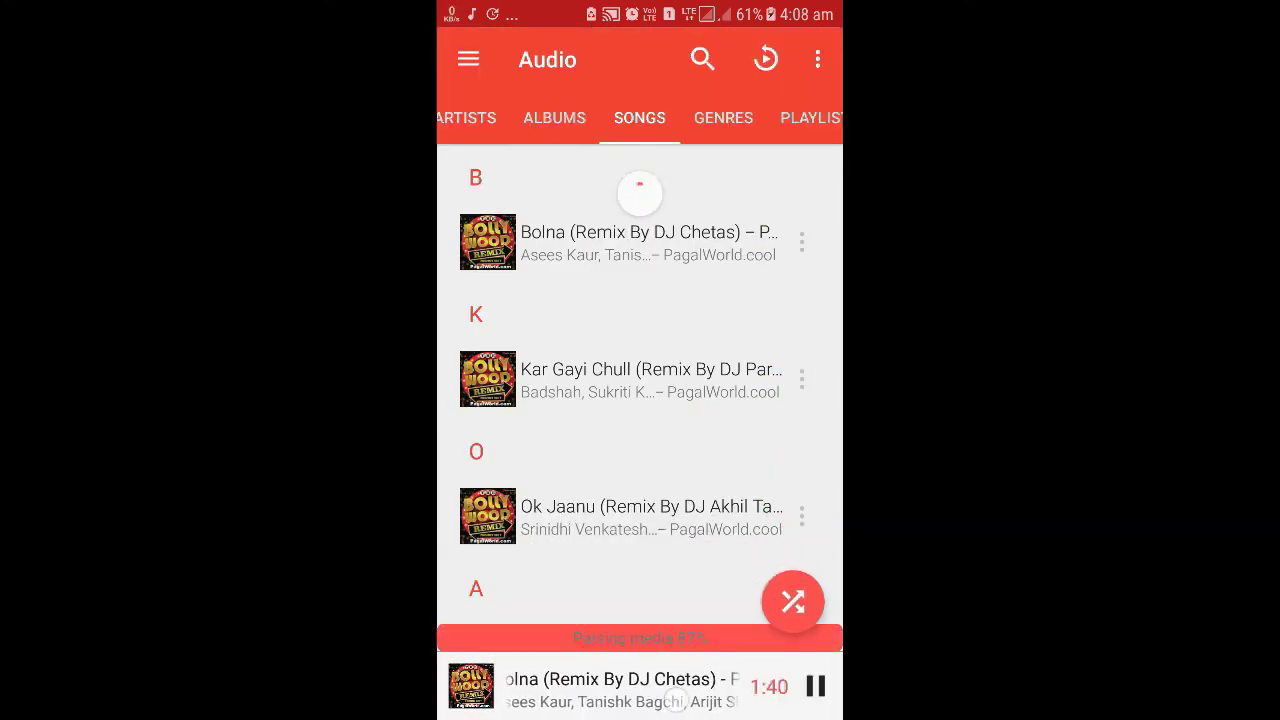
pyautogui.click(600, 685)
pyautogui.click(639, 692)
pyautogui.press('Escape')
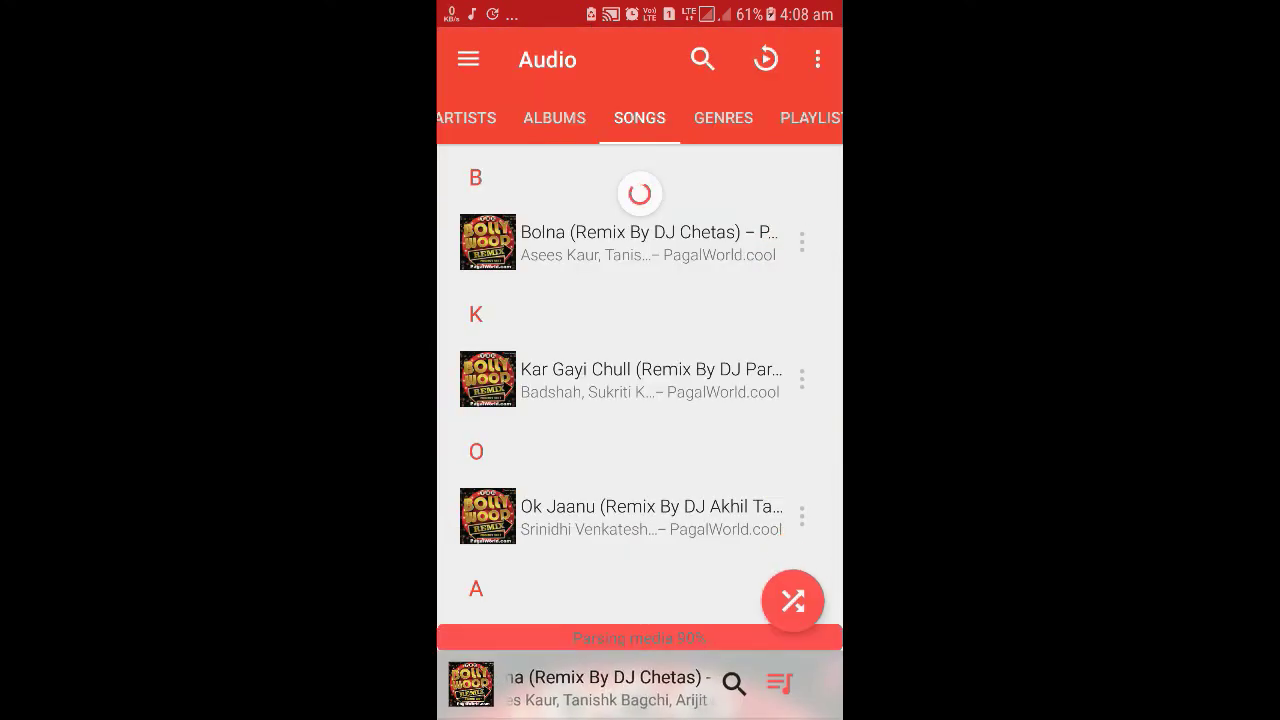
pyautogui.click(466, 57)
pyautogui.click(600, 116)
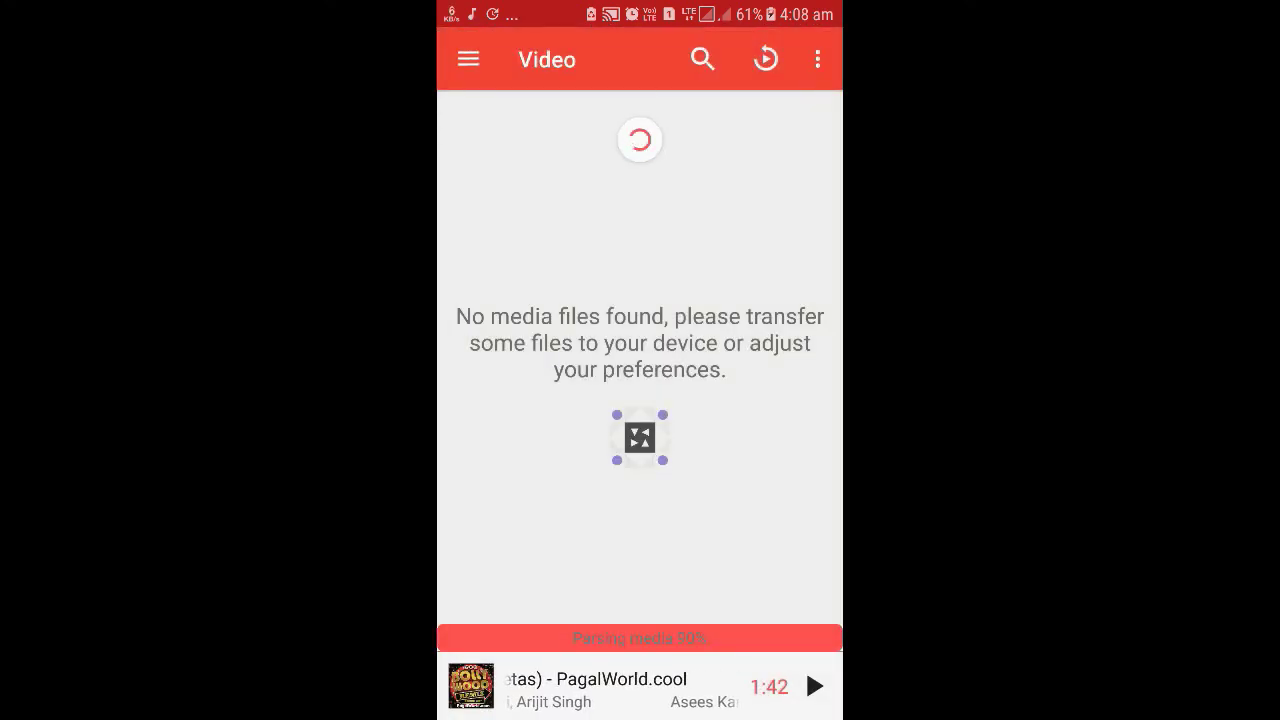
# - Scroll the video list and play the Tu Dua Hai Dua video
pyautogui.click(468, 59)
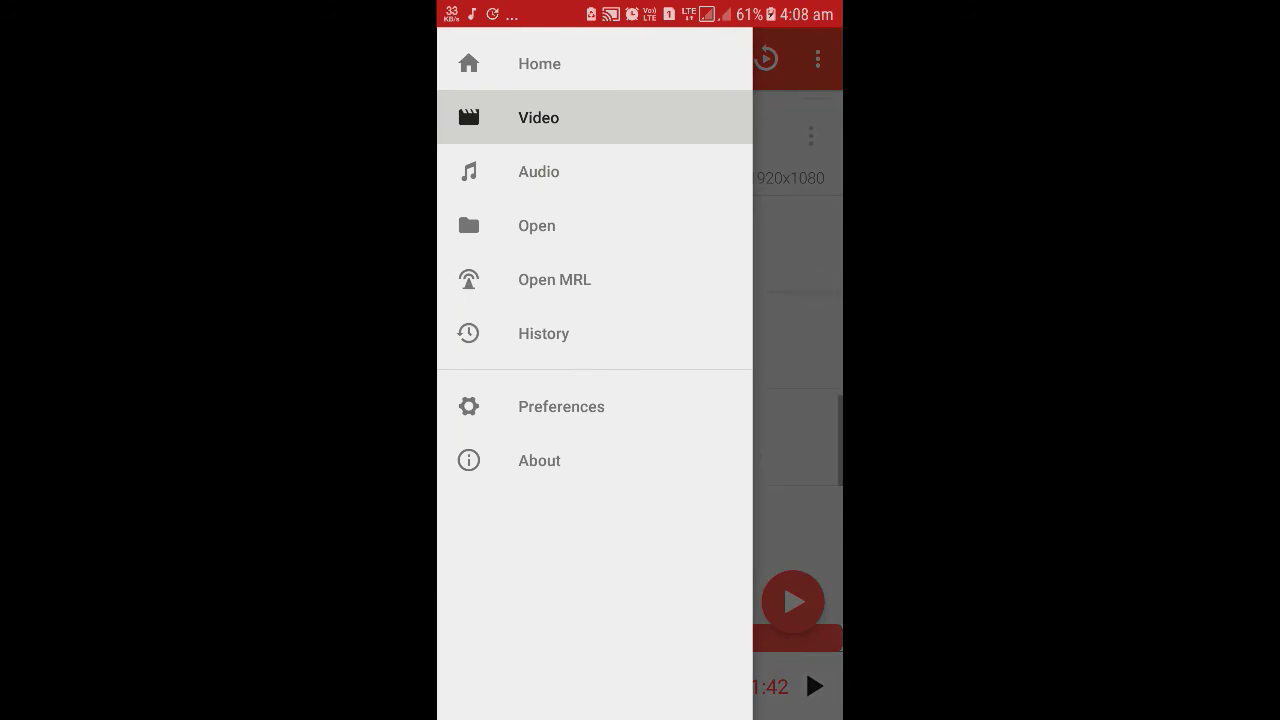
pyautogui.click(805, 313)
pyautogui.scroll(-5, 640, 410)
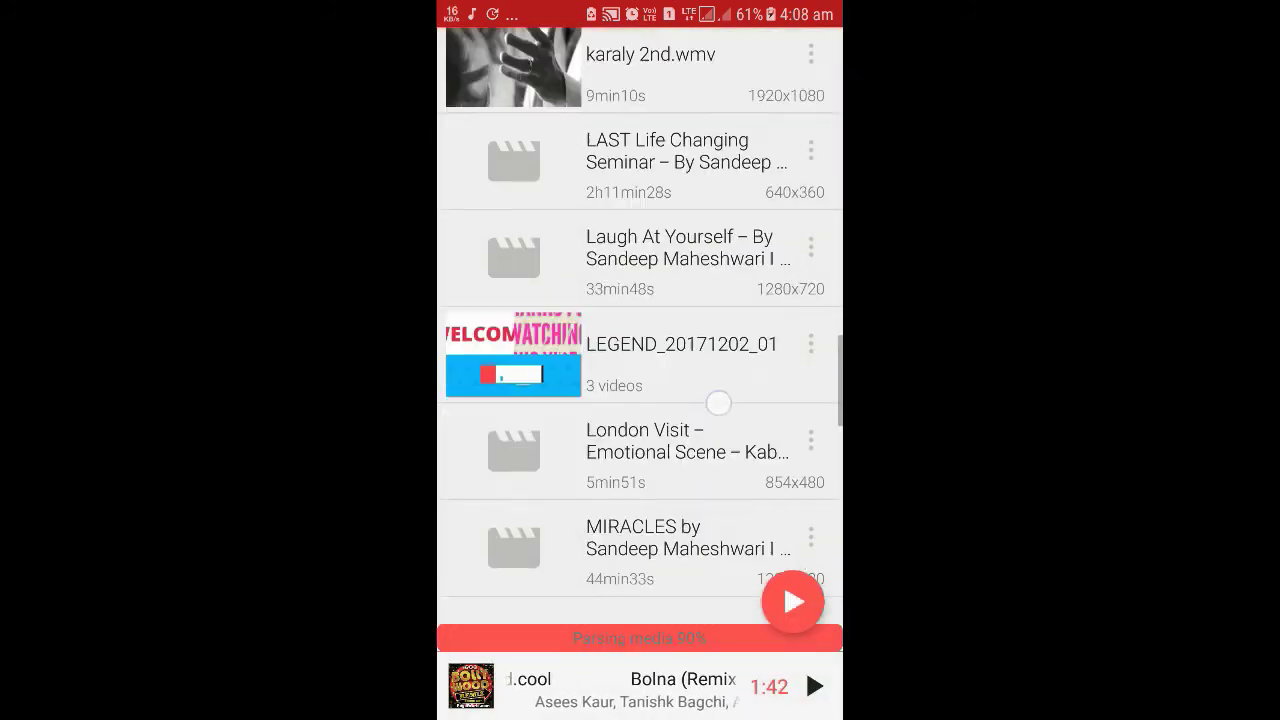
pyautogui.scroll(-10, 697, 525)
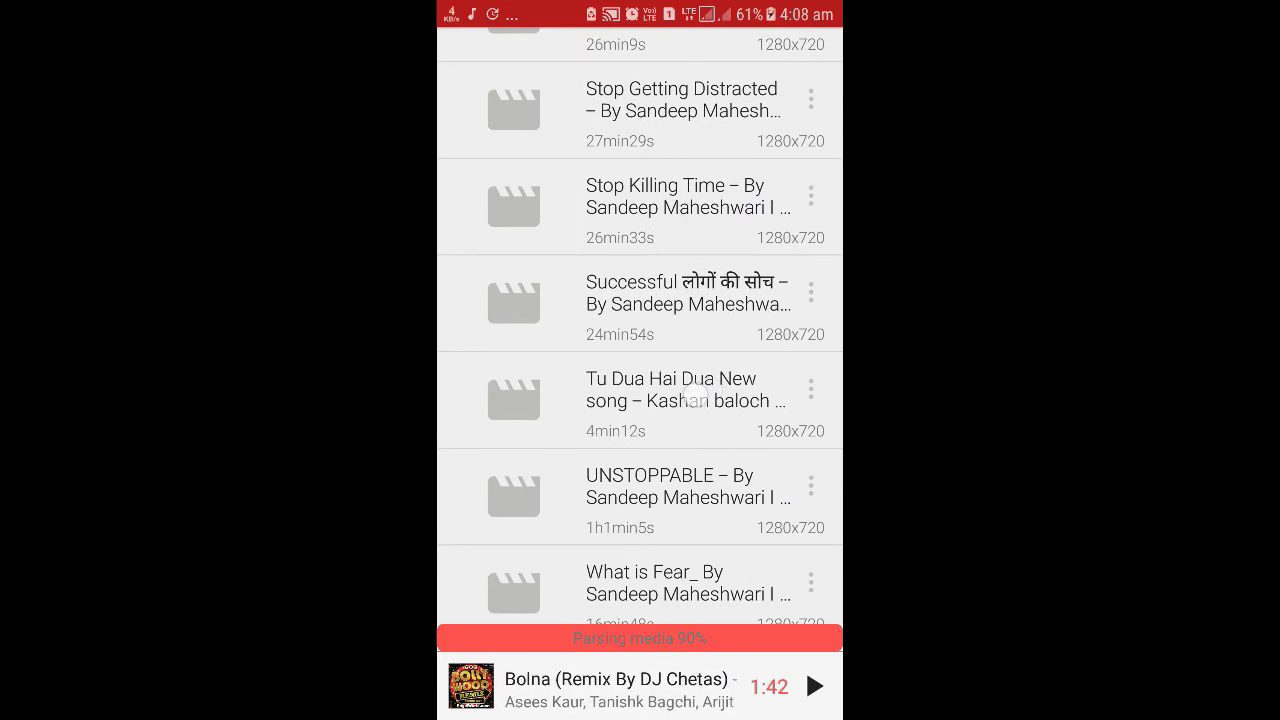
pyautogui.click(694, 402)
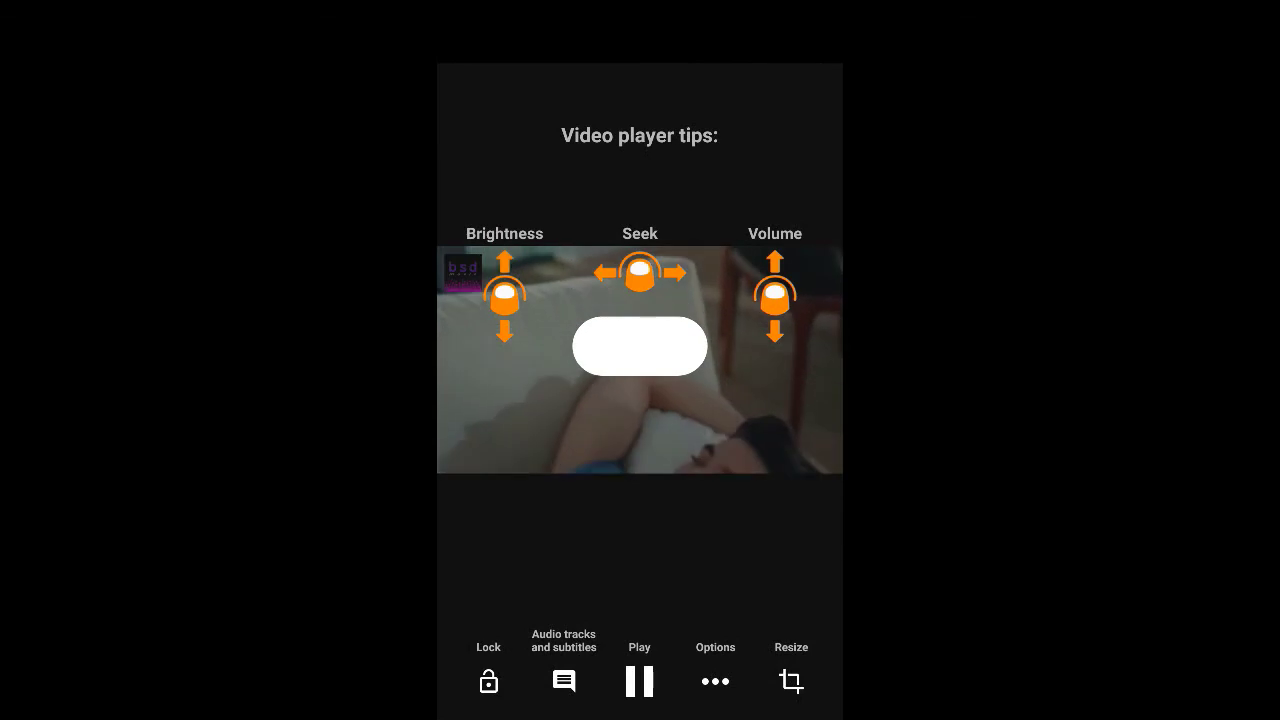
# - Seek Tu Dua Hai Dua forward to 1:25, pause it, and close the player
pyautogui.click(672, 346)
pyautogui.click(737, 429)
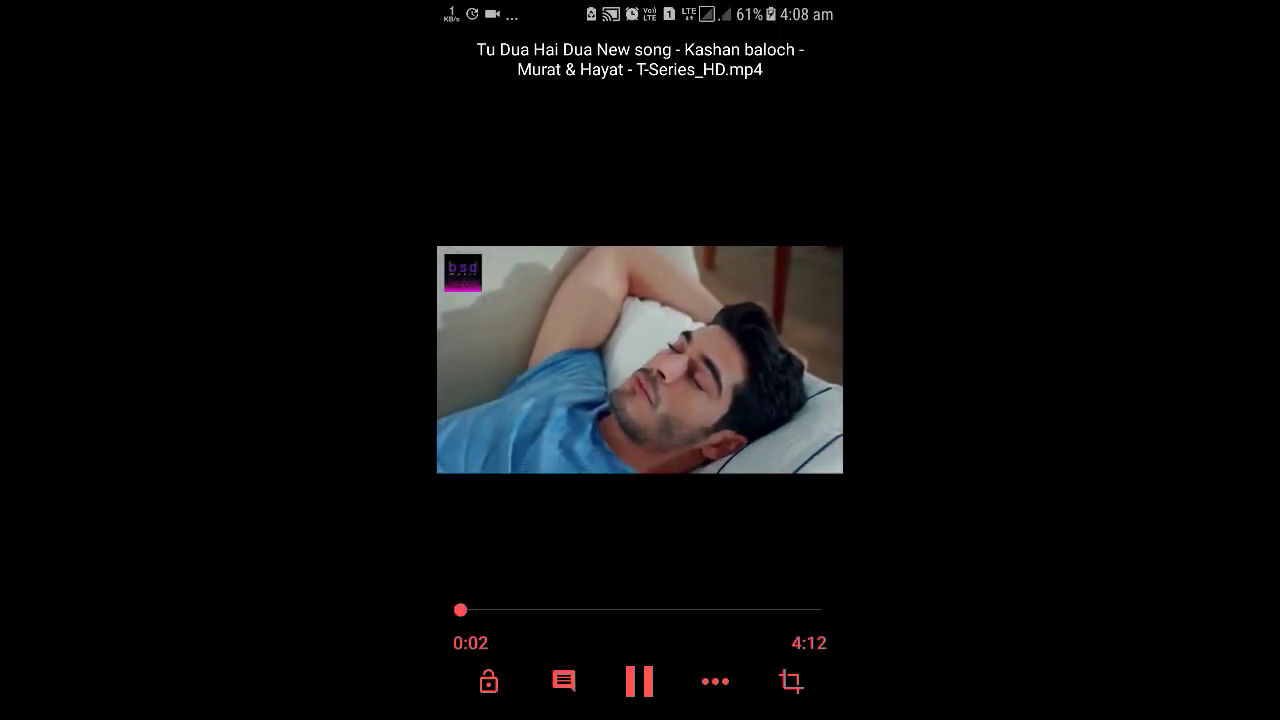
pyautogui.moveTo(600, 469)
pyautogui.mouseDown()
pyautogui.moveTo(765, 470)
pyautogui.moveTo(740, 474)
pyautogui.mouseUp()
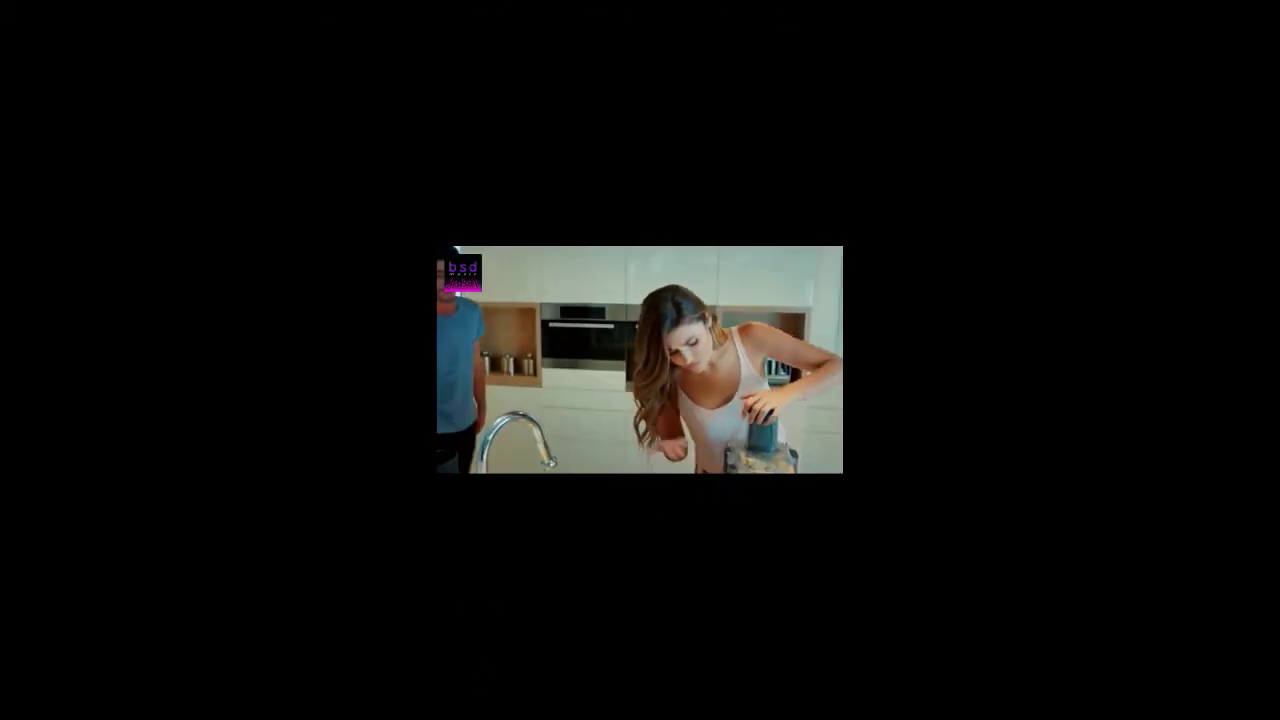
pyautogui.click(640, 400)
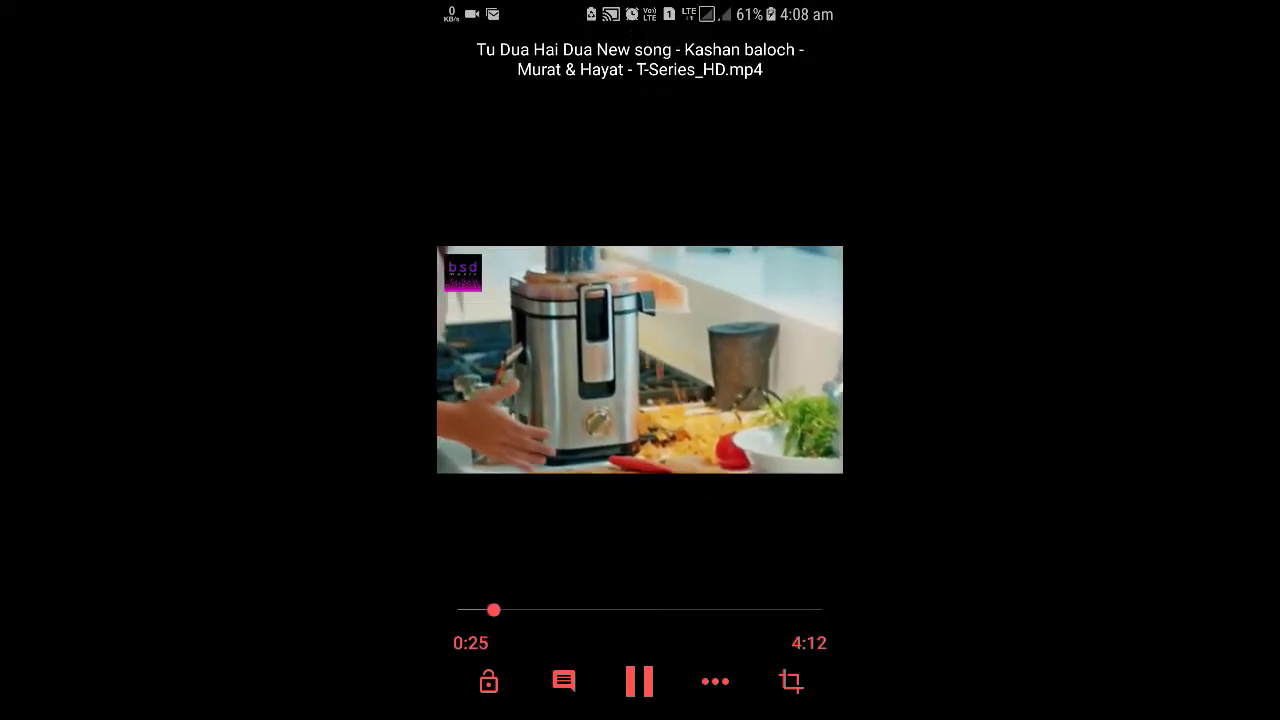
pyautogui.moveTo(491, 609); pyautogui.dragTo(581, 610)
pyautogui.click(640, 681)
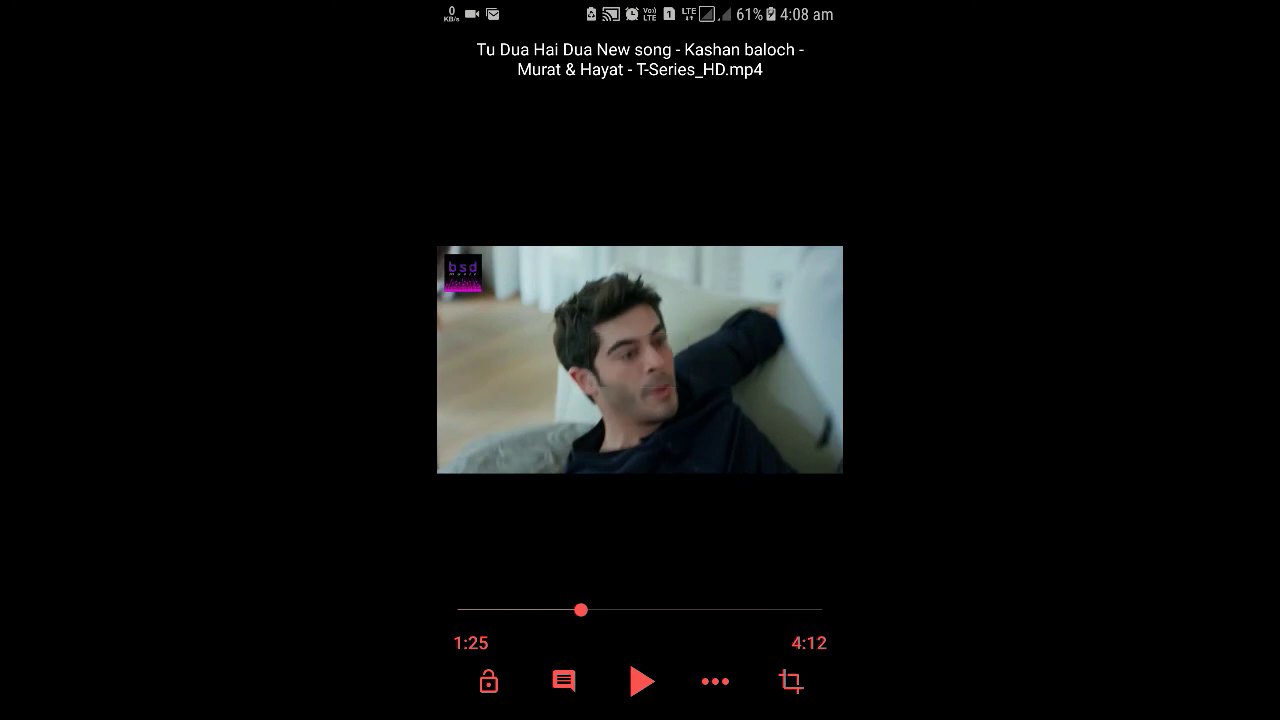
pyautogui.press('Escape')
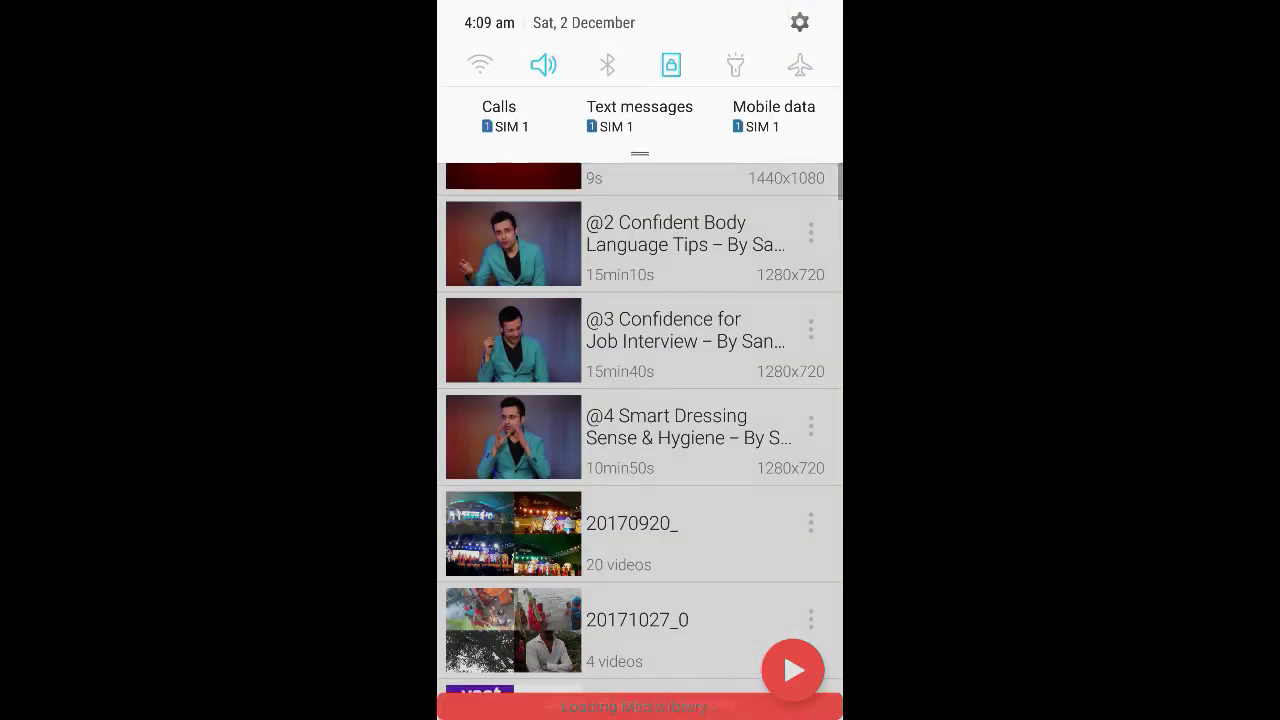
# - From Audio, play Tu Dua Hai Dua from Altaf Sayyed's album Ishq Ne Krazy Kiya Re in full Now Playing view
pyautogui.click(468, 59)
pyautogui.click(606, 166)
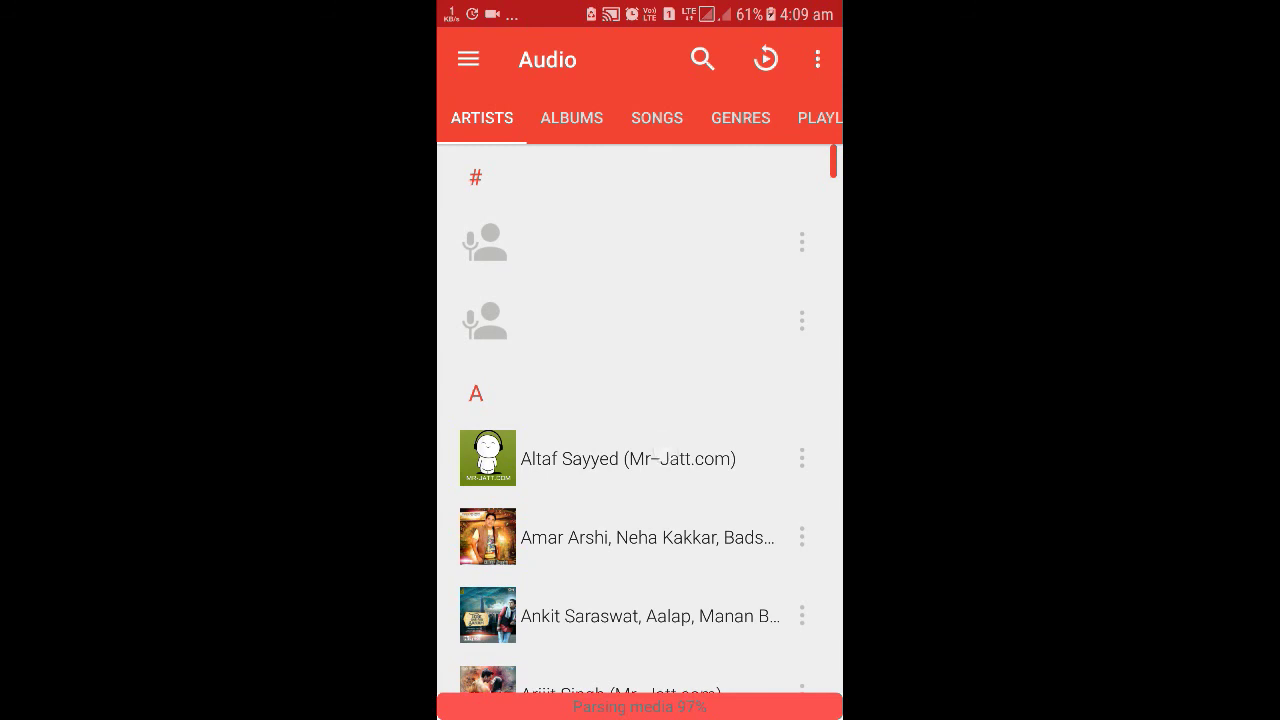
pyautogui.click(628, 458)
pyautogui.click(697, 249)
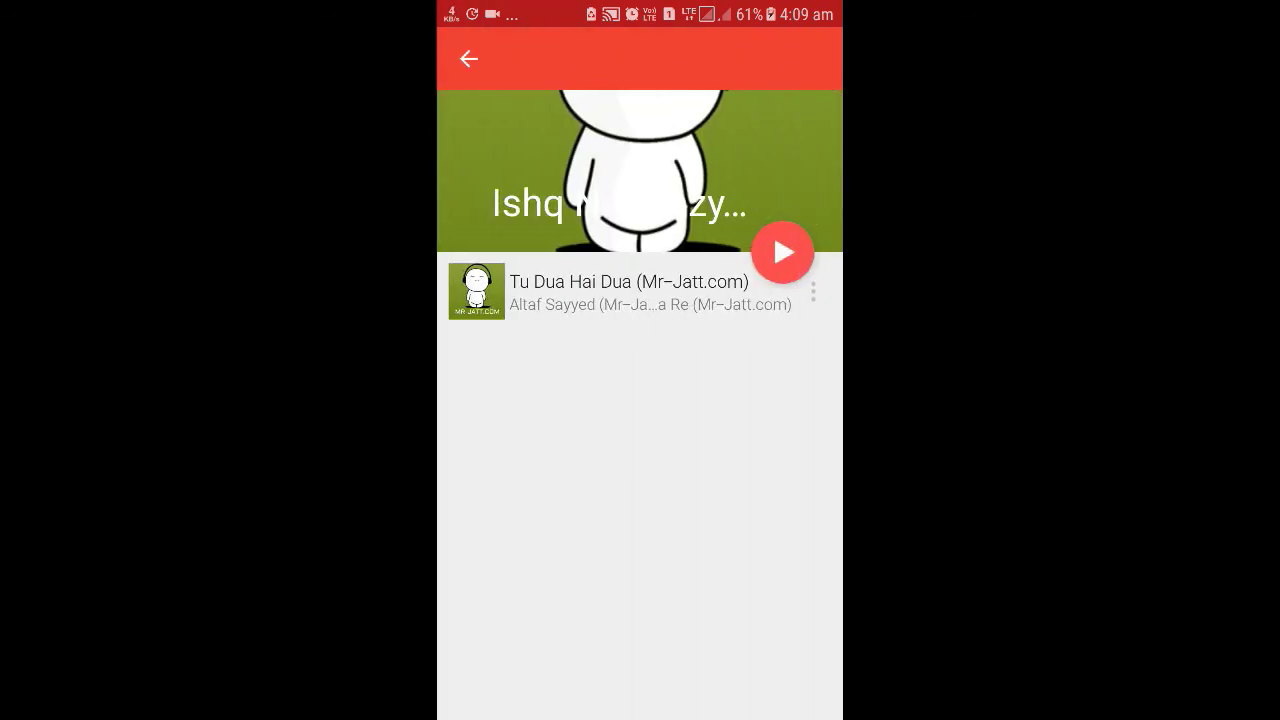
pyautogui.click(642, 283)
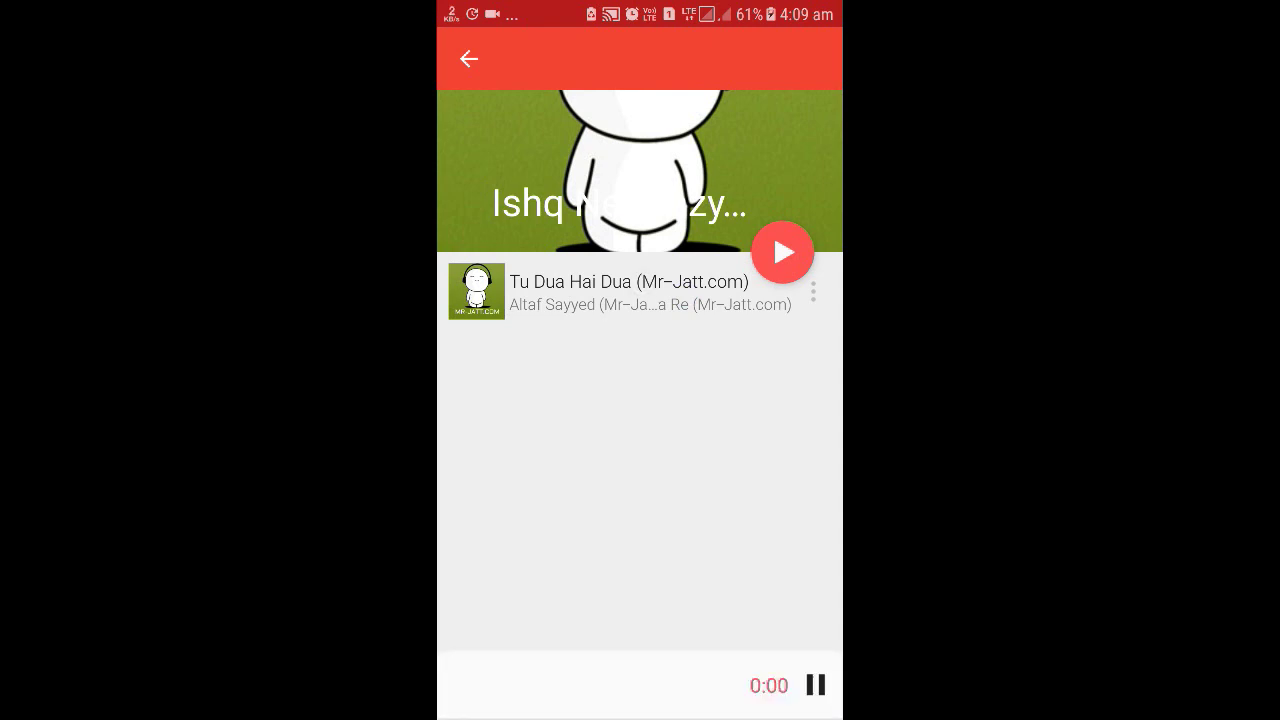
pyautogui.click(600, 685)
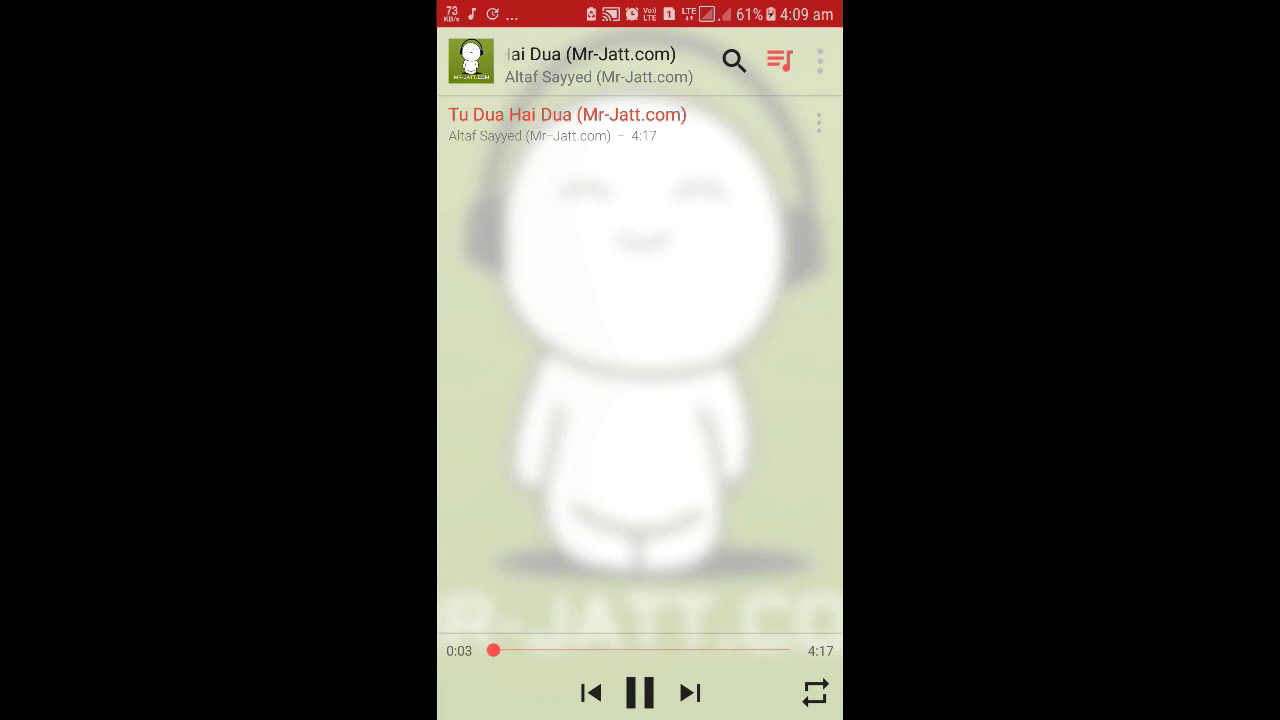
# - Lower the media volume and return to the full Now Playing screen
pyautogui.press('XF86AudioLowerVolume')
pyautogui.press('XF86AudioLowerVolume')
pyautogui.press('XF86AudioLowerVolume')
pyautogui.press('Escape')
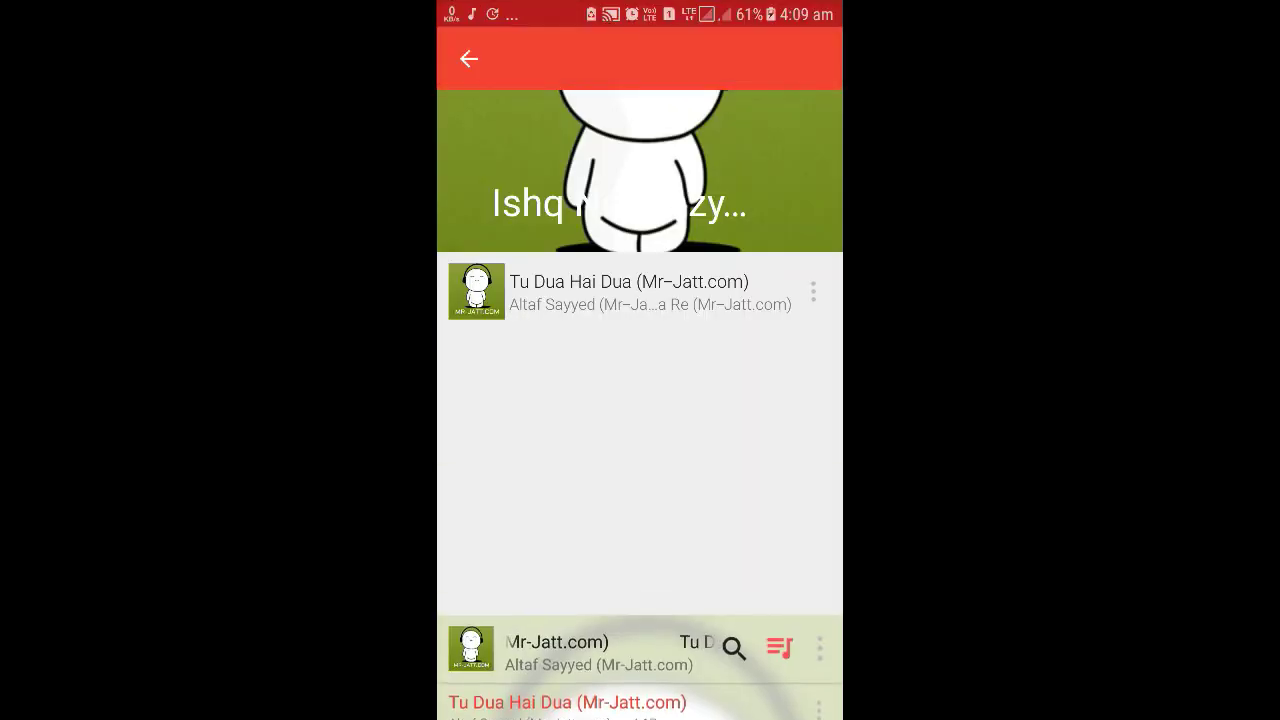
pyautogui.click(600, 690)
# - Check the playback speed setting, then open the sleep timer options
pyautogui.click(640, 360)
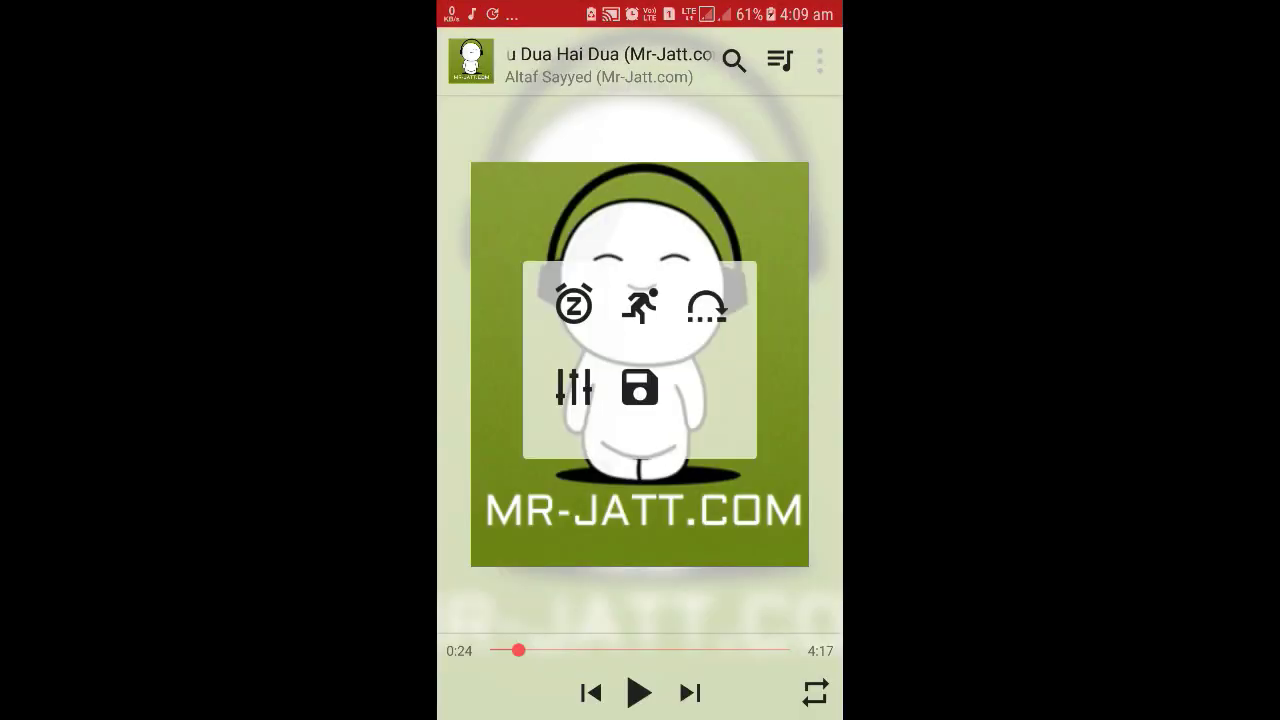
pyautogui.click(640, 303)
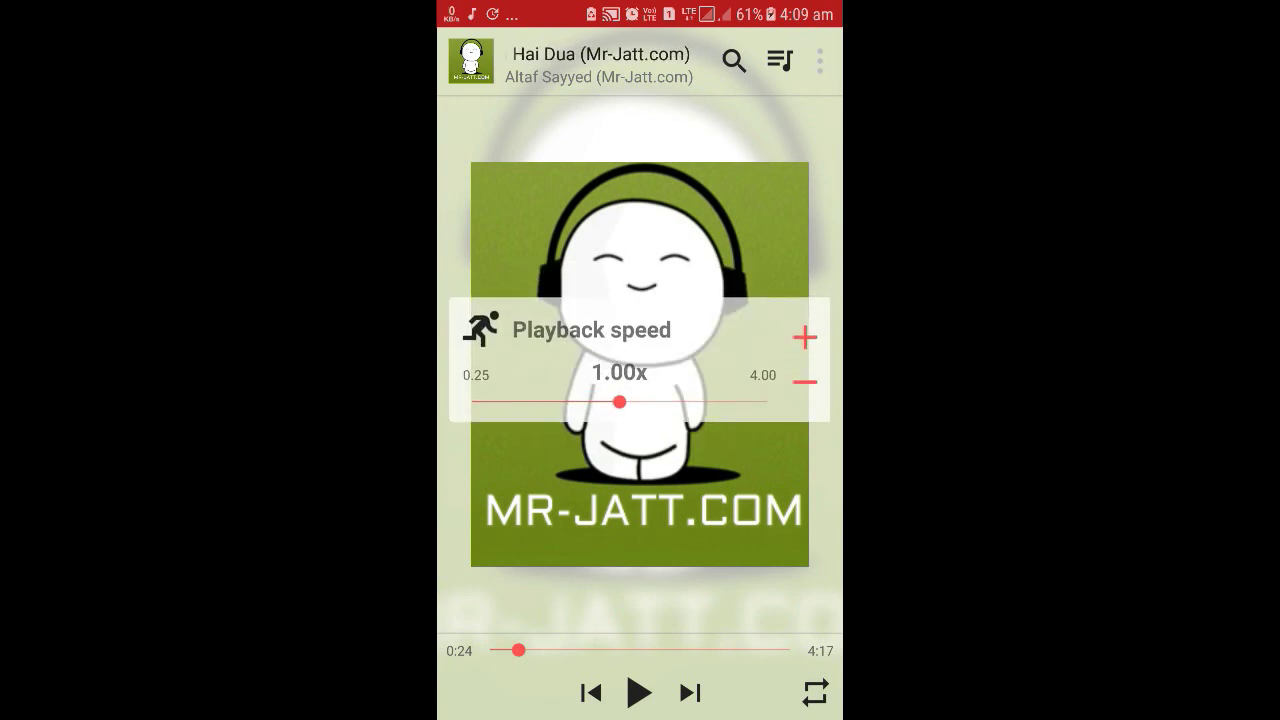
pyautogui.click(756, 216)
pyautogui.click(820, 62)
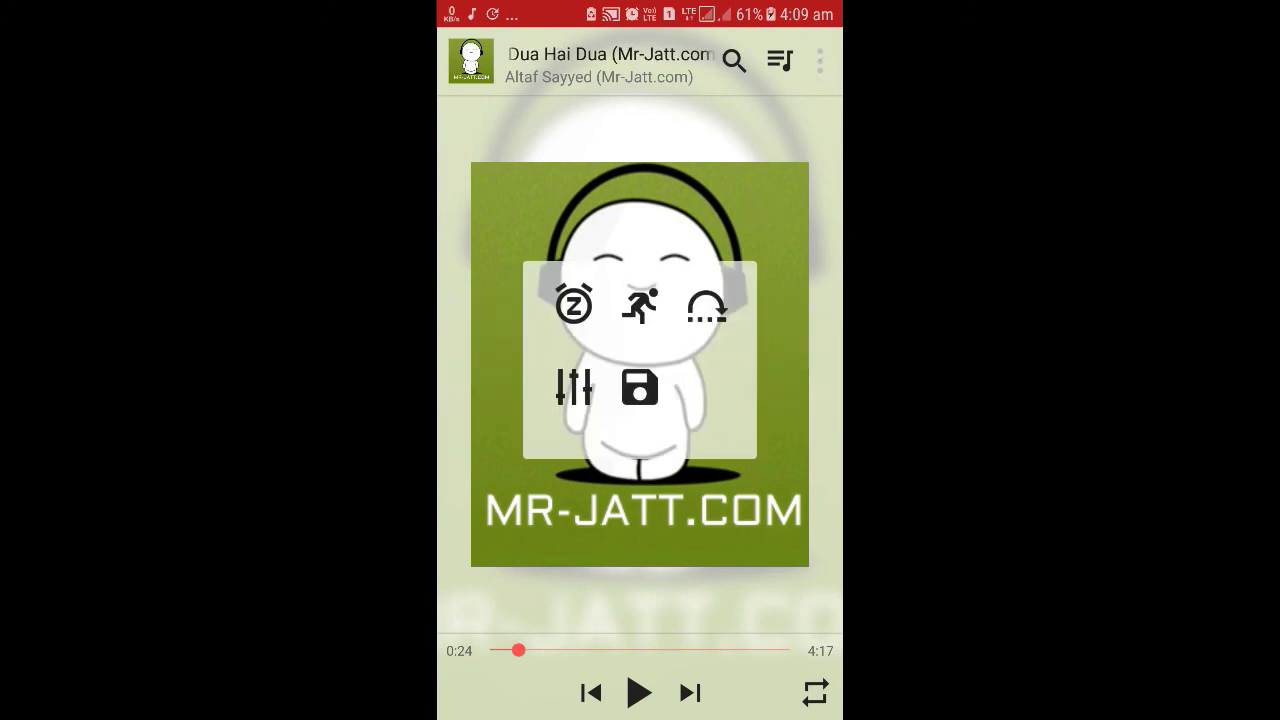
pyautogui.click(574, 304)
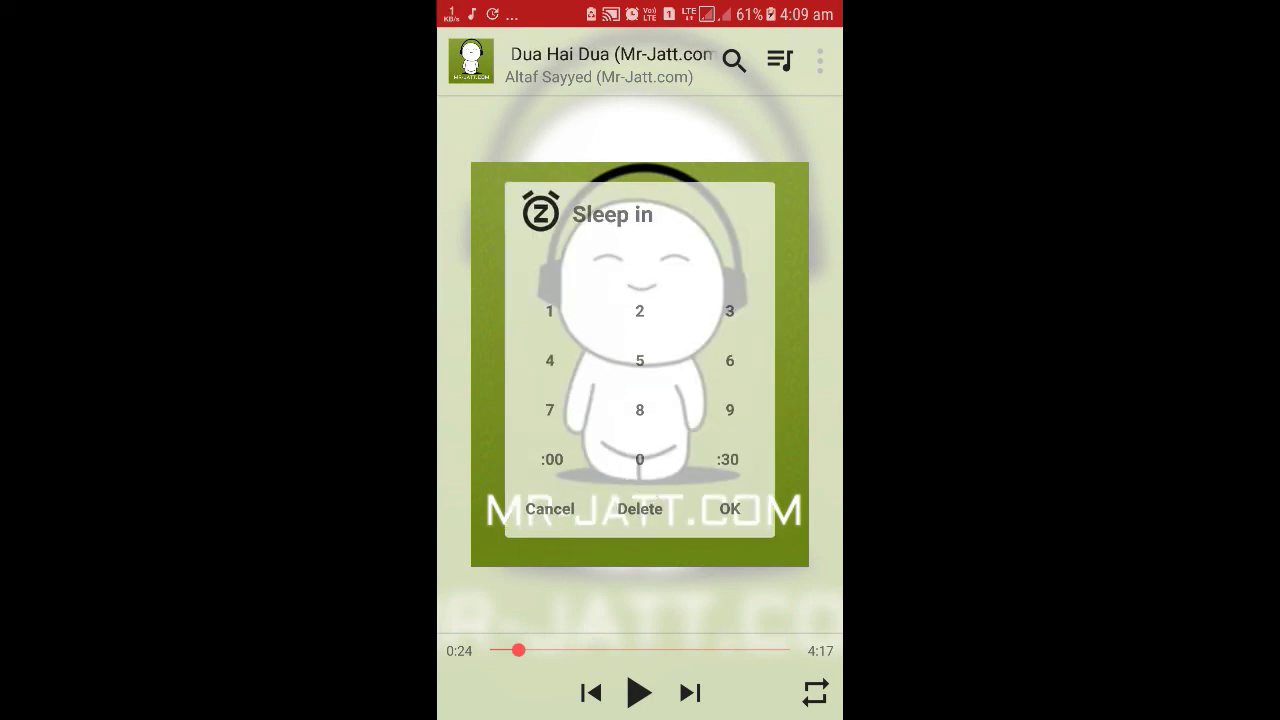
pyautogui.click(686, 315)
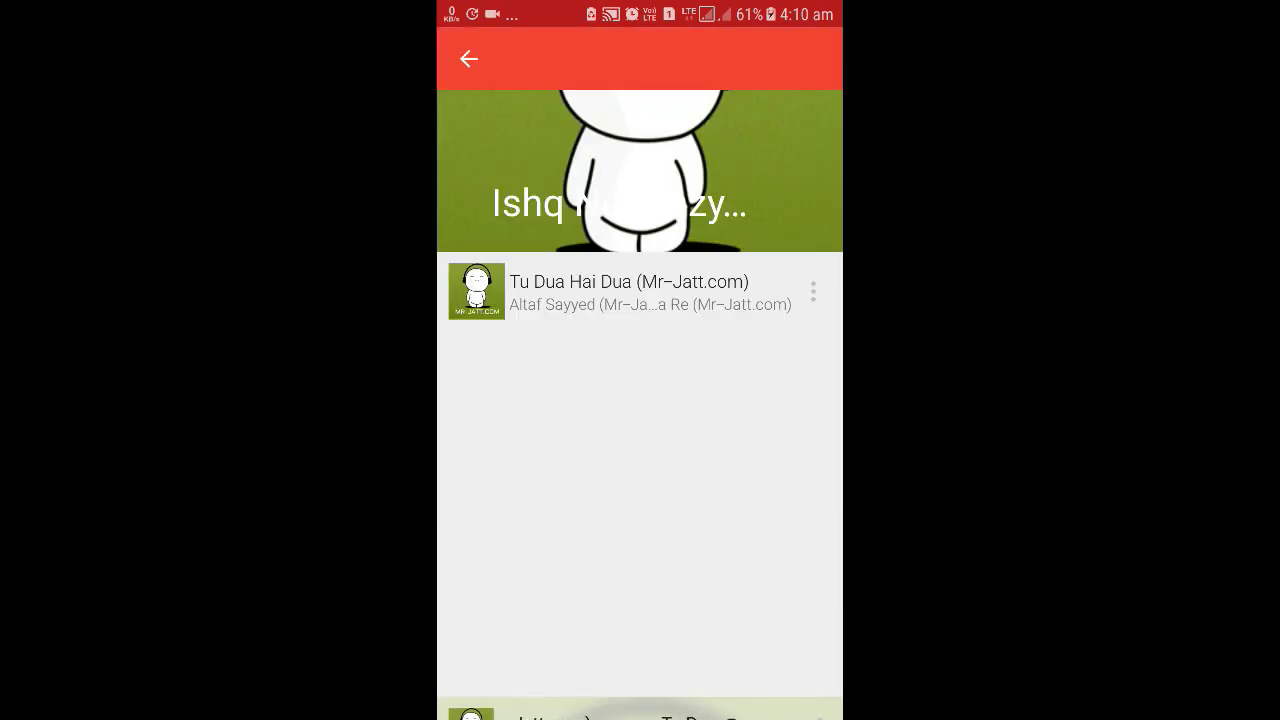
# - Return to Xtiger media player's Audio Artists list and pull down the notification shade
pyautogui.hotkey('alt', 'Tab')
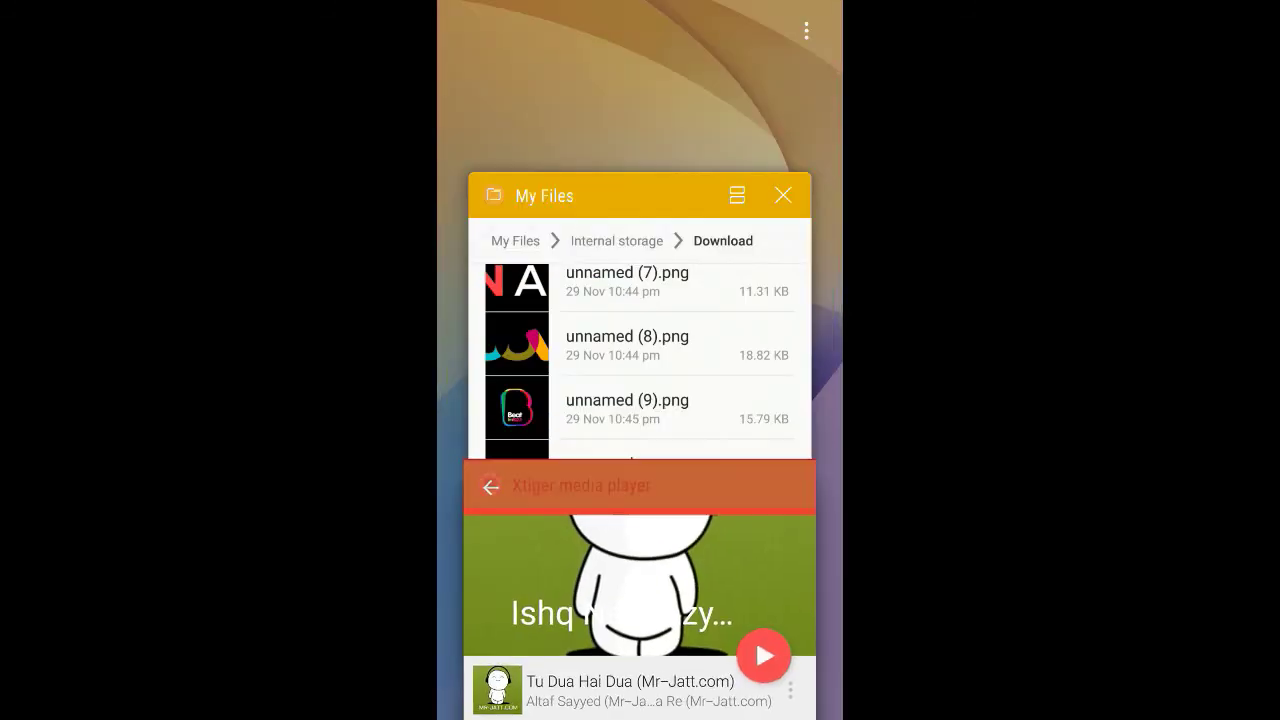
pyautogui.click(654, 497)
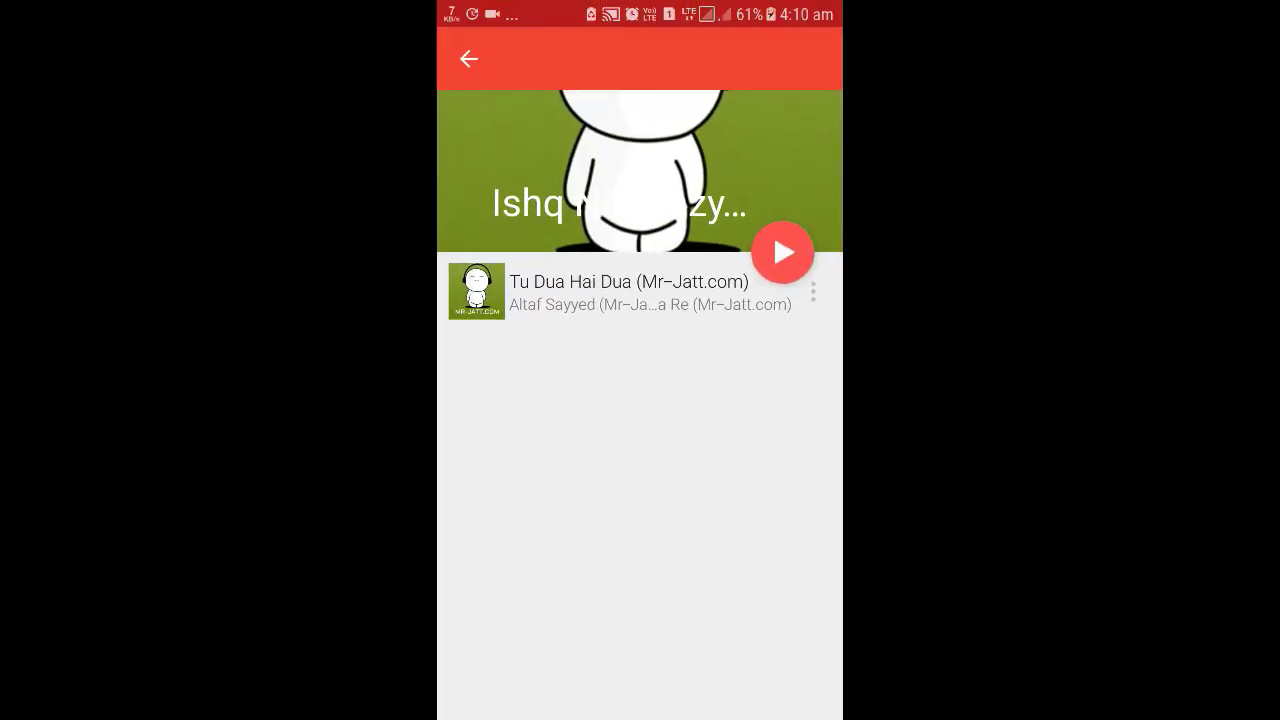
pyautogui.click(470, 59)
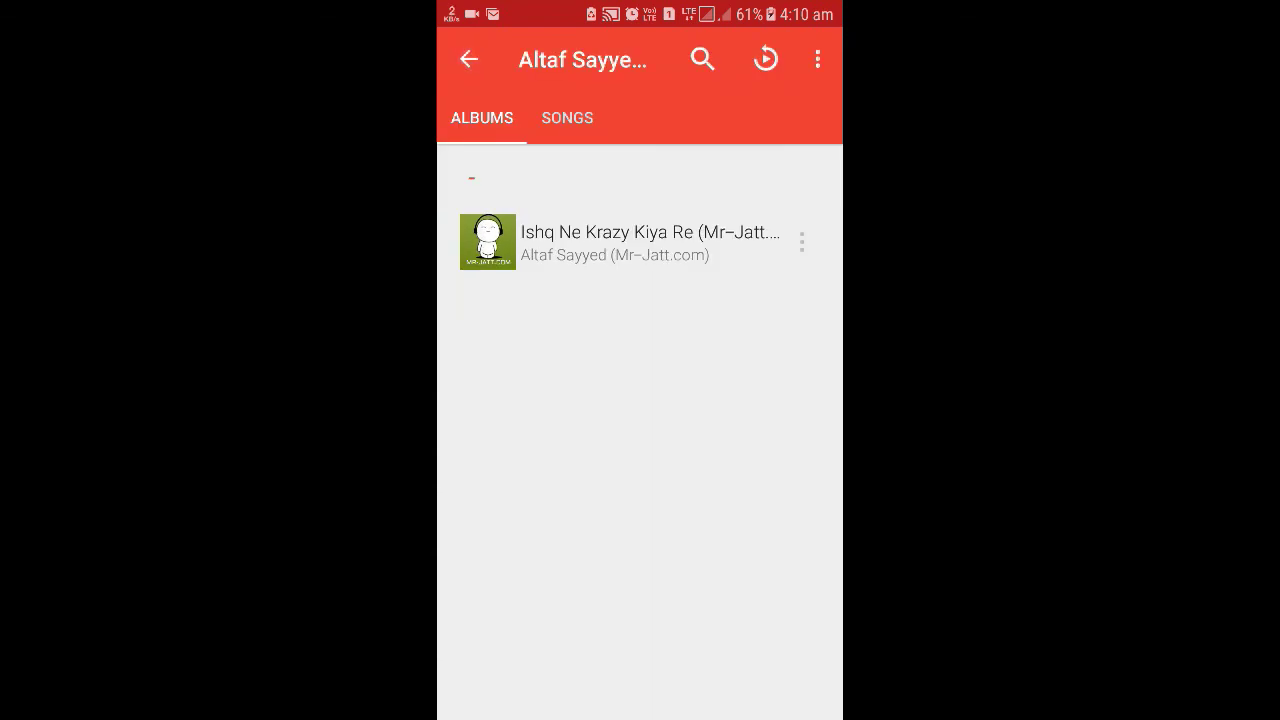
pyautogui.click(468, 59)
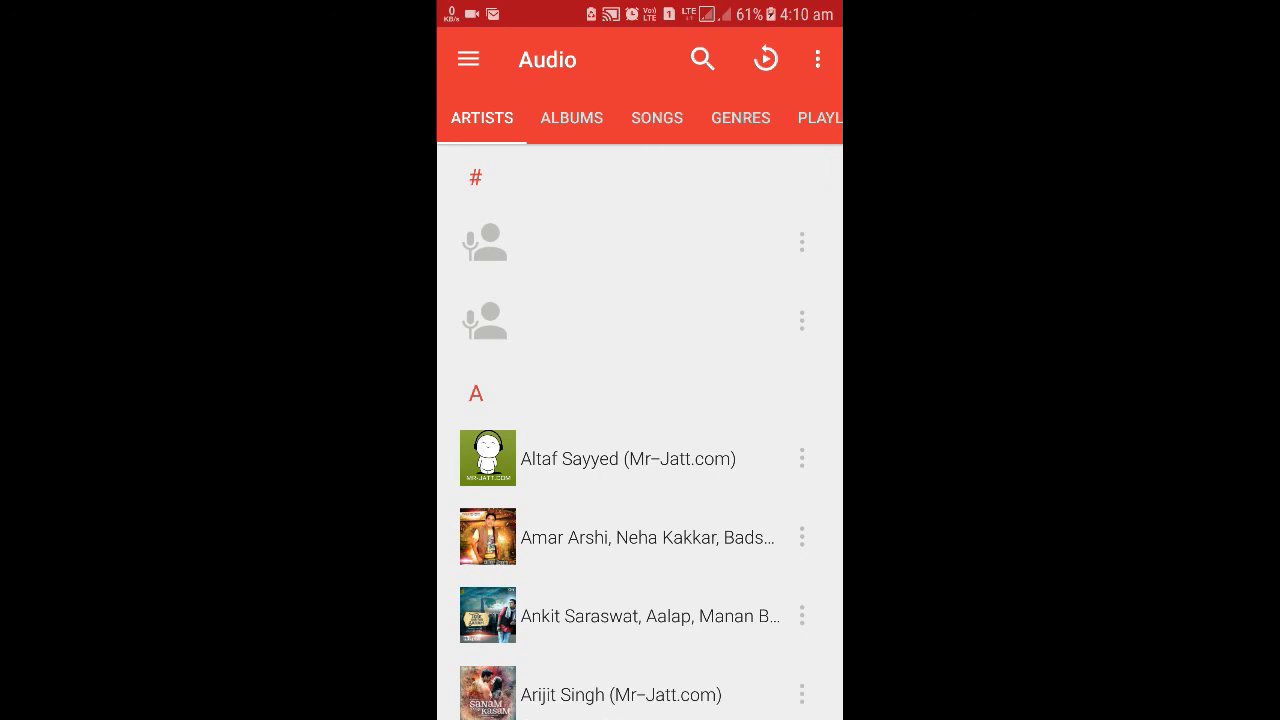
pyautogui.moveTo(557, 62); pyautogui.dragTo(557, 110)
pyautogui.moveTo(521, 48)
pyautogui.mouseDown()
pyautogui.moveTo(530, 110)
pyautogui.moveTo(530, 30)
pyautogui.mouseUp()
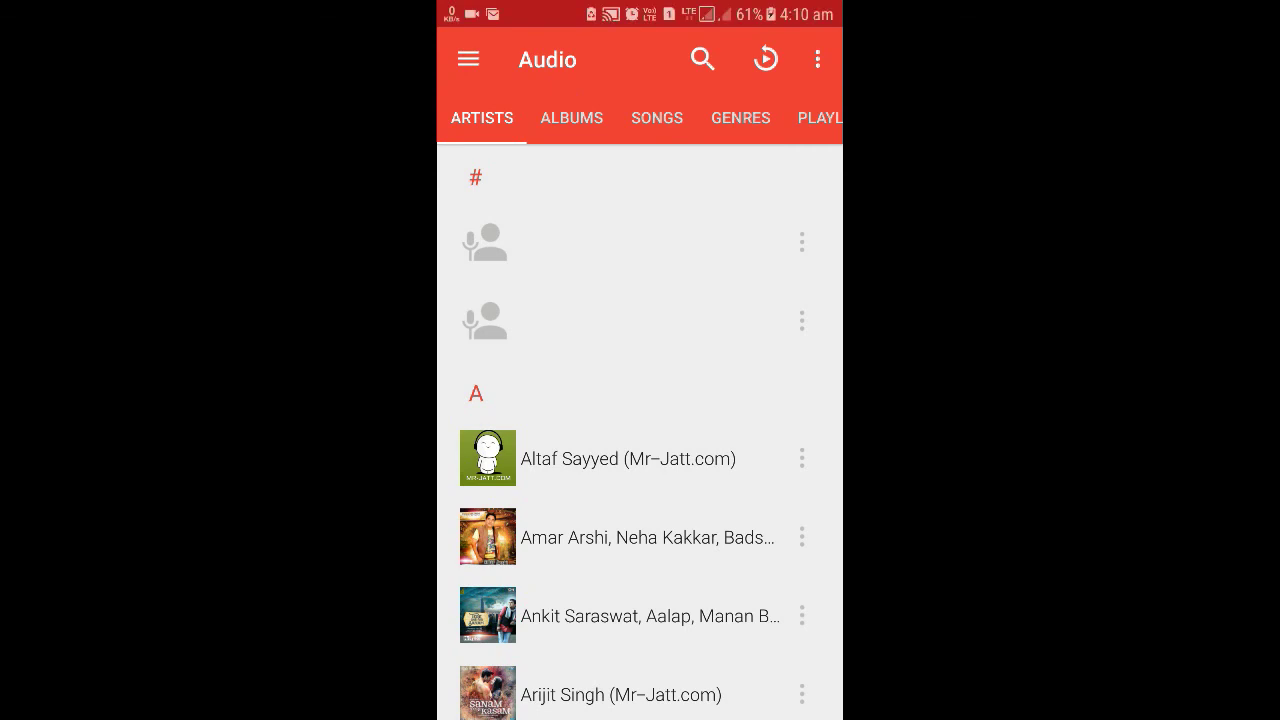